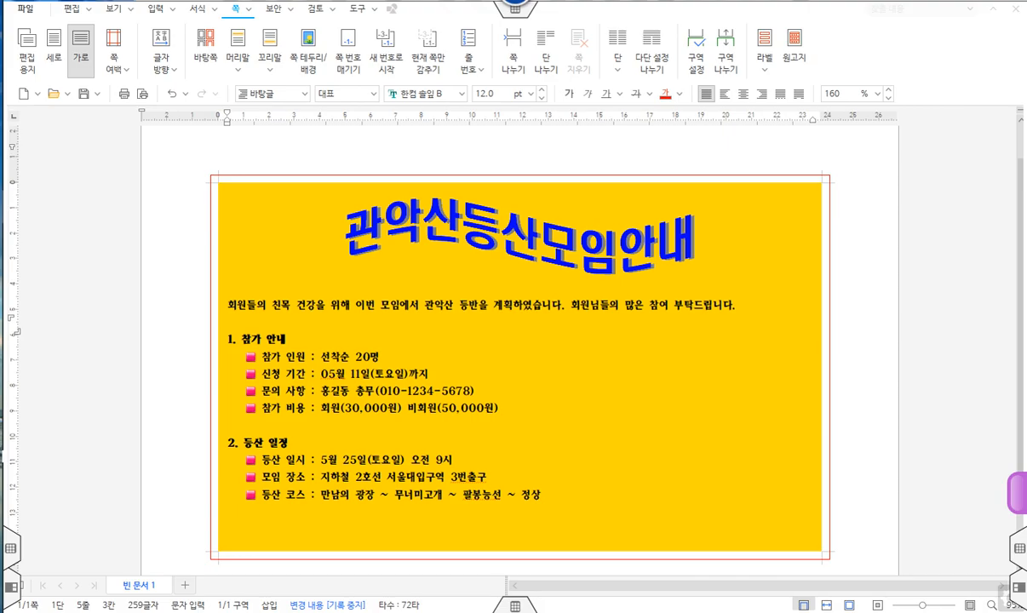
mouse_move(341, 251)
left_mouse_down()
mouse_move(579, 257)
mouse_move(404, 192)
mouse_move(342, 248)
left_mouse_up()
mouse_move(341, 170)
left_mouse_down()
mouse_move(343, 181)
mouse_move(351, 168)
mouse_move(380, 181)
mouse_move(373, 162)
mouse_move(383, 170)
mouse_move(339, 203)
mouse_move(403, 187)
mouse_move(394, 197)
left_mouse_up()
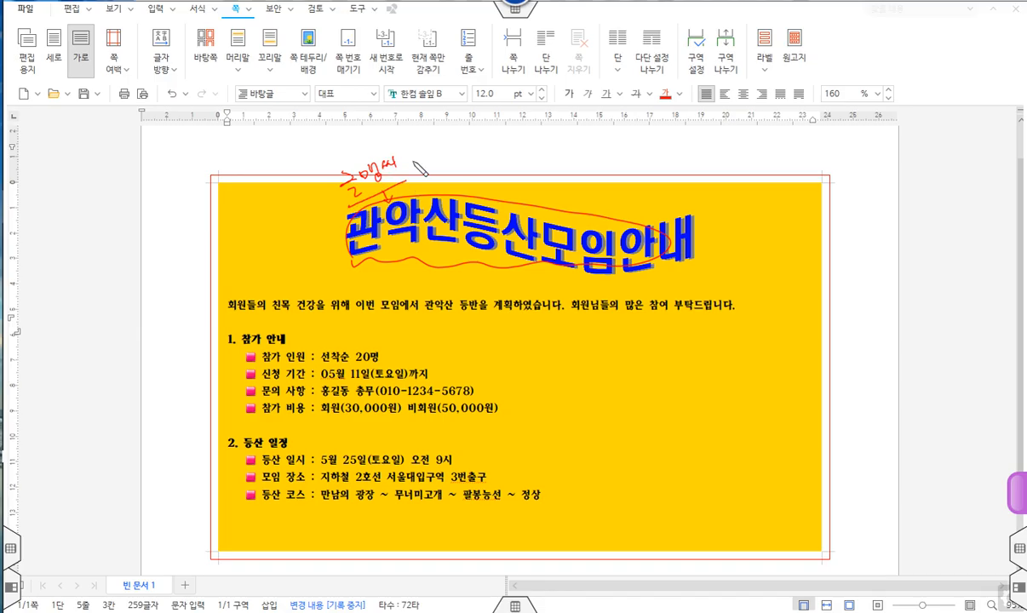
mouse_move(246, 342)
left_mouse_down()
mouse_move(242, 411)
mouse_move(242, 337)
left_mouse_up()
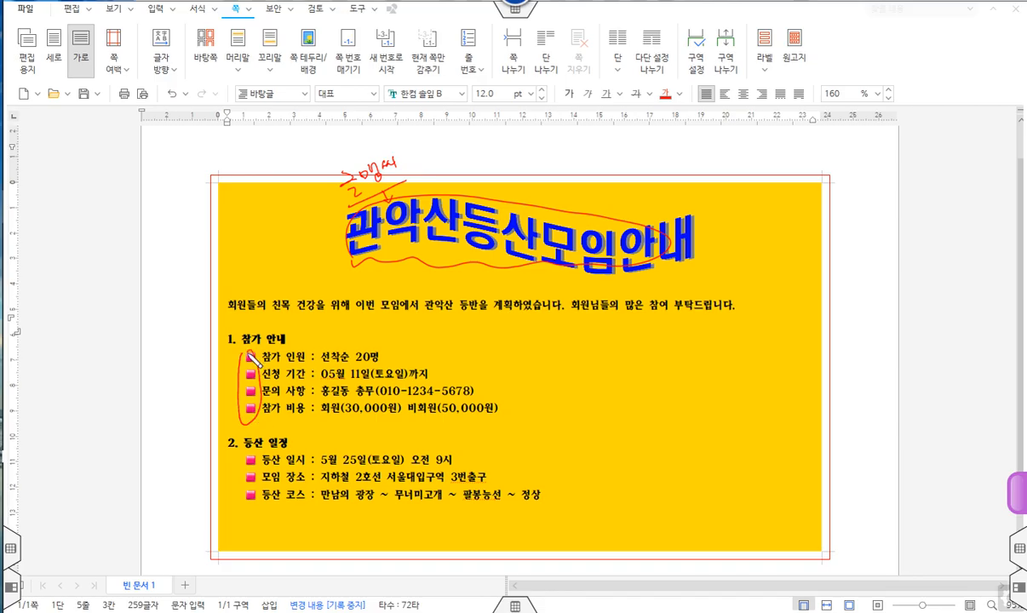
left_click_drag(228, 385, 222, 390)
mouse_move(236, 391)
left_mouse_down()
mouse_move(228, 380)
mouse_move(200, 387)
mouse_move(180, 401)
mouse_move(187, 405)
left_mouse_up()
left_click_drag(185, 390, 213, 380)
left_click_drag(213, 369, 229, 369)
left_click_drag(249, 456, 210, 394)
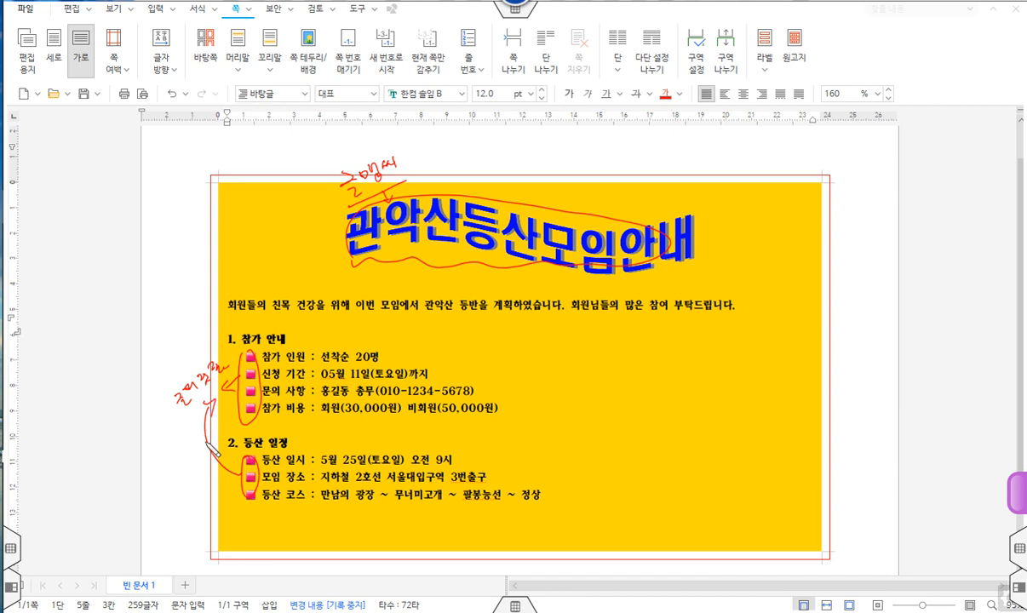
mouse_move(241, 331)
left_mouse_down()
mouse_move(264, 346)
mouse_move(244, 327)
mouse_move(333, 326)
left_mouse_up()
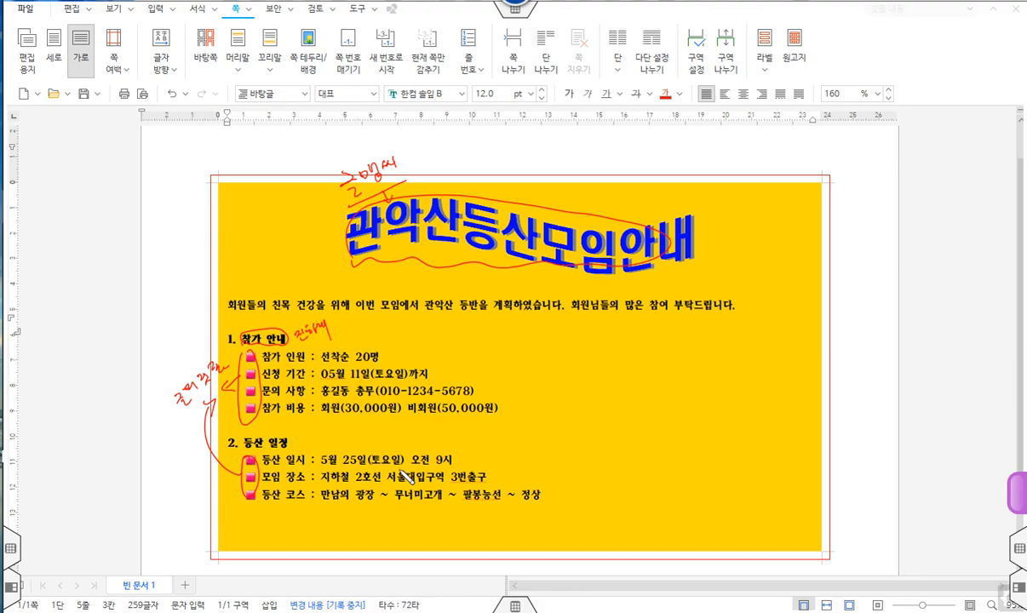
mouse_move(835, 150)
left_mouse_down()
mouse_move(810, 172)
mouse_move(865, 142)
mouse_move(840, 129)
mouse_move(849, 138)
left_mouse_up()
left_click_drag(851, 253, 810, 278)
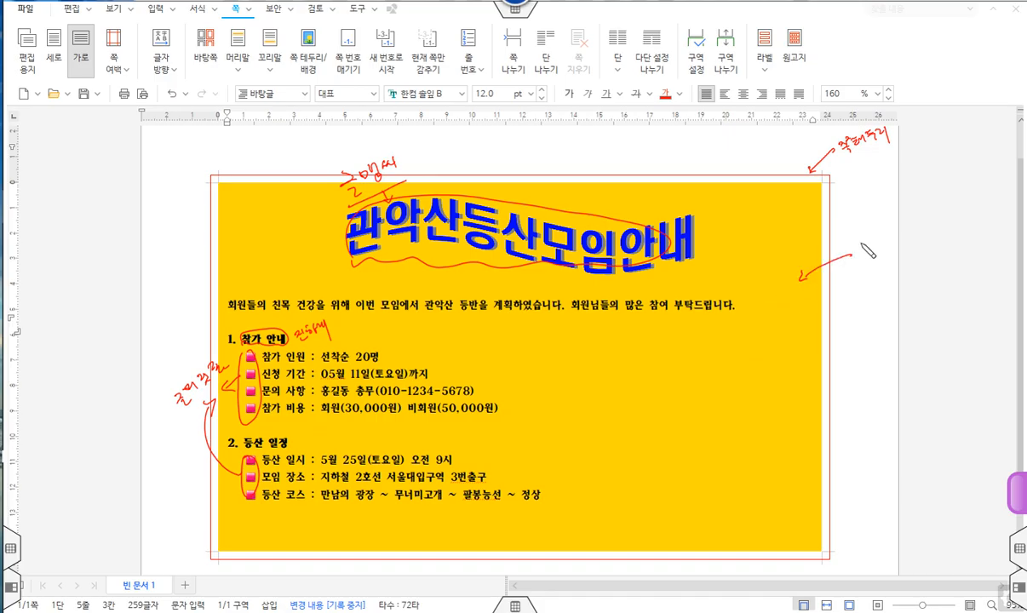
left_click_drag(860, 247, 881, 245)
left_click_drag(876, 241, 884, 244)
mouse_move(888, 232)
left_mouse_down()
mouse_move(888, 245)
mouse_move(902, 237)
left_mouse_up()
left_click_drag(899, 240, 900, 240)
mouse_move(896, 379)
left_mouse_down()
mouse_move(826, 392)
mouse_move(841, 399)
left_mouse_up()
left_click_drag(903, 378, 906, 397)
left_click_drag(915, 371, 915, 400)
left_click_drag(915, 385, 963, 380)
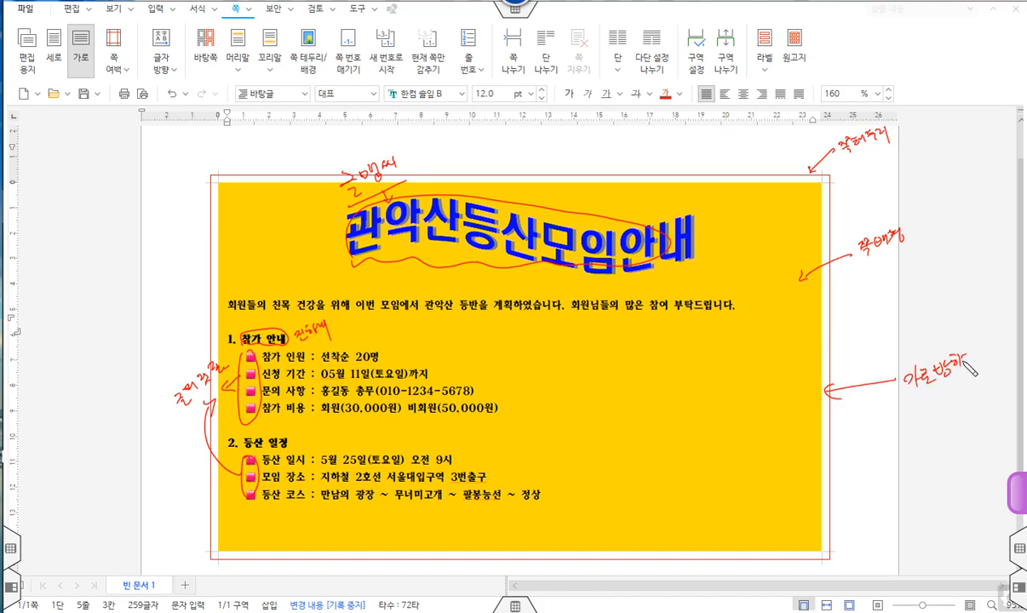
mouse_move(925, 475)
left_mouse_down()
mouse_move(959, 406)
mouse_move(898, 527)
mouse_move(925, 522)
mouse_move(910, 522)
left_mouse_up()
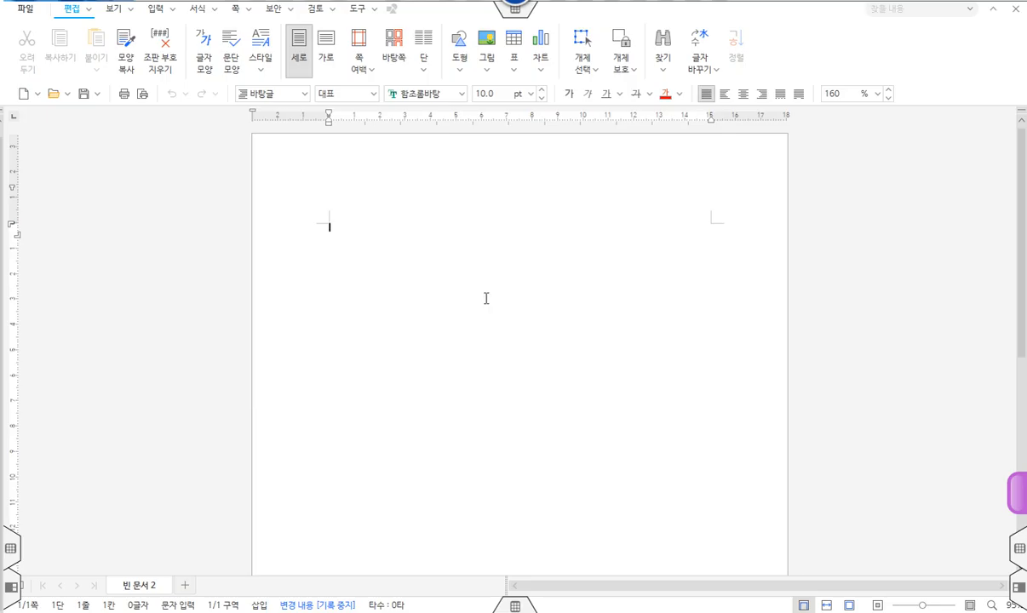
key("ctrl+2")
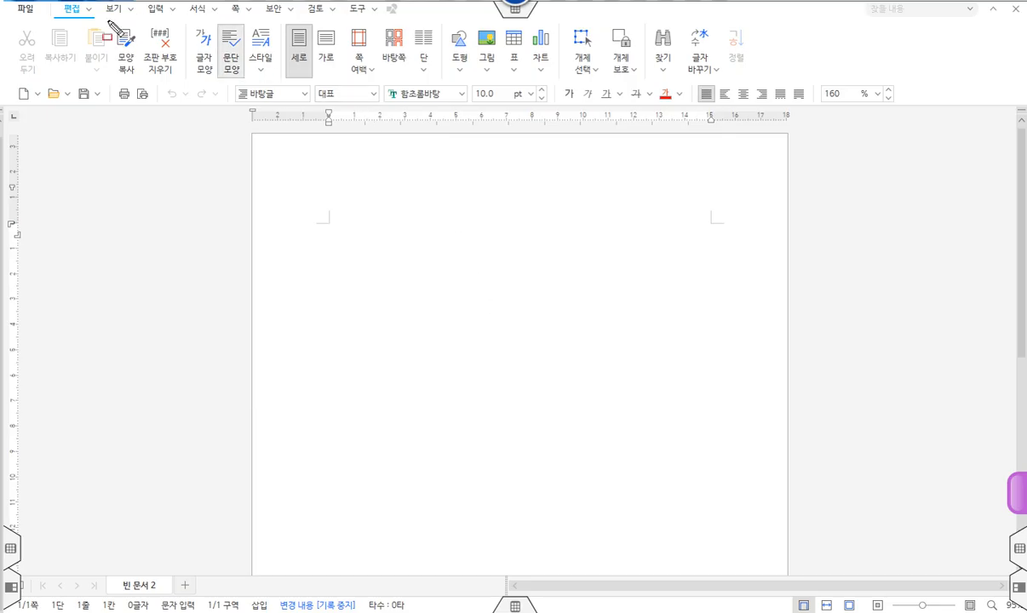
mouse_move(58, 2)
left_mouse_down()
mouse_move(194, 46)
mouse_move(279, 44)
mouse_move(333, 59)
mouse_move(349, 81)
left_mouse_up()
key("Escape")
Set the blank document's page orientation to landscape (가로)
left_click(330, 45)
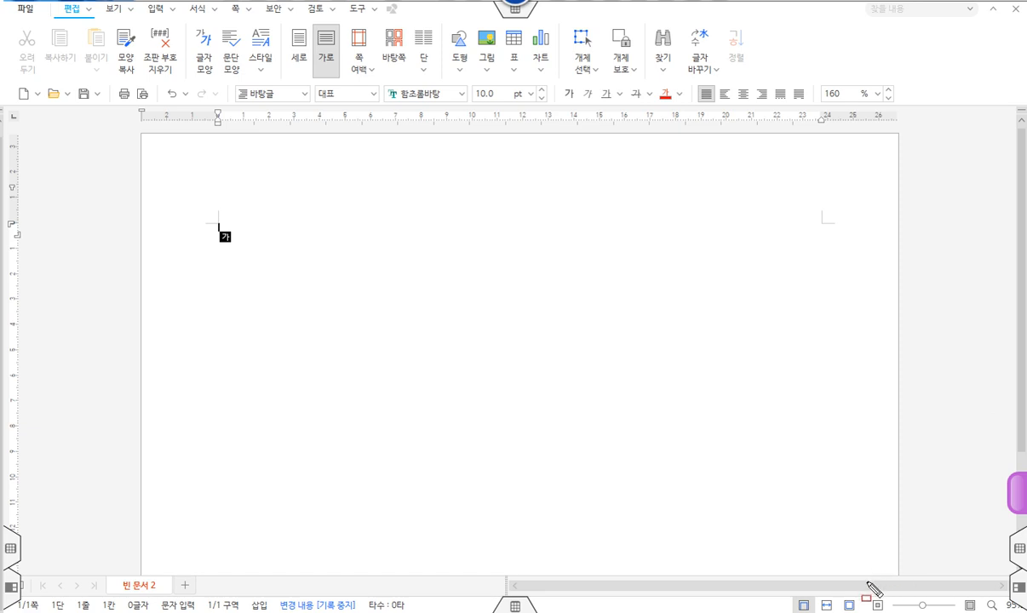
mouse_move(877, 589)
left_mouse_down()
mouse_move(981, 607)
mouse_move(915, 607)
left_mouse_up()
key("Escape")
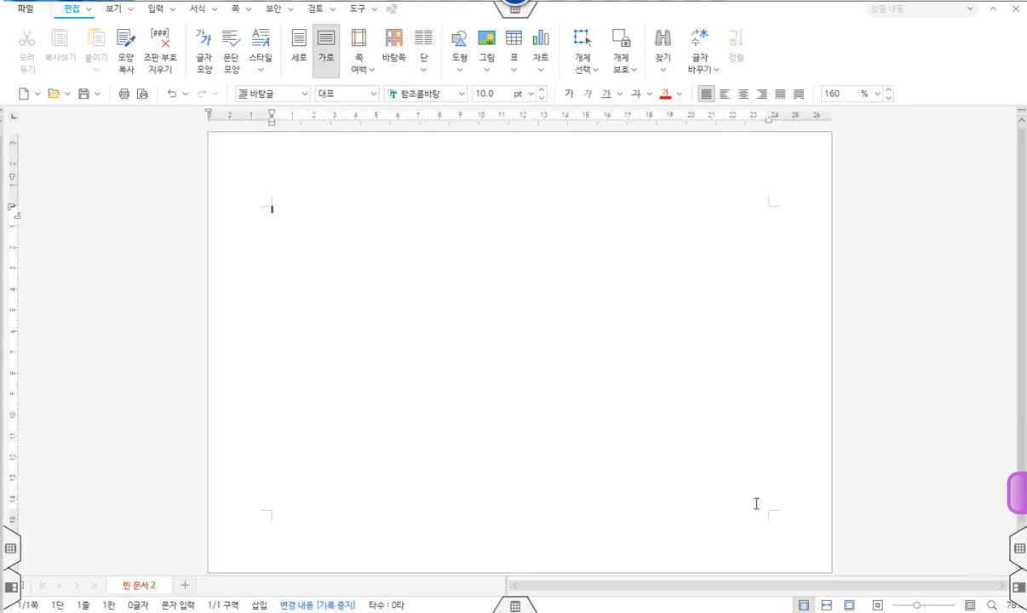
key("ctrl+2")
mouse_move(264, 207)
left_mouse_down()
mouse_move(533, 309)
mouse_move(737, 460)
mouse_move(771, 512)
left_mouse_up()
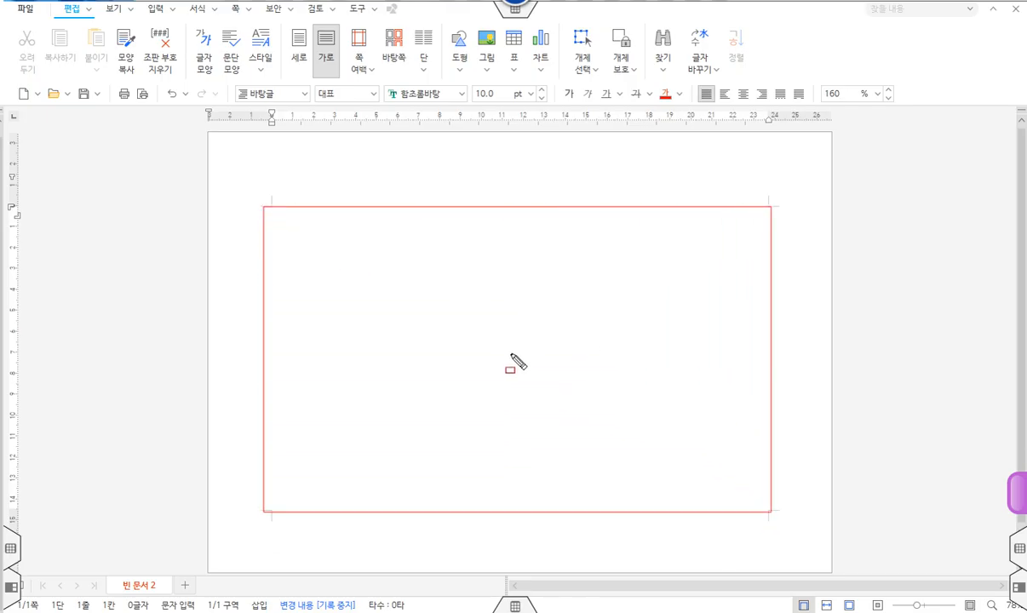
key("Escape")
left_click(482, 324)
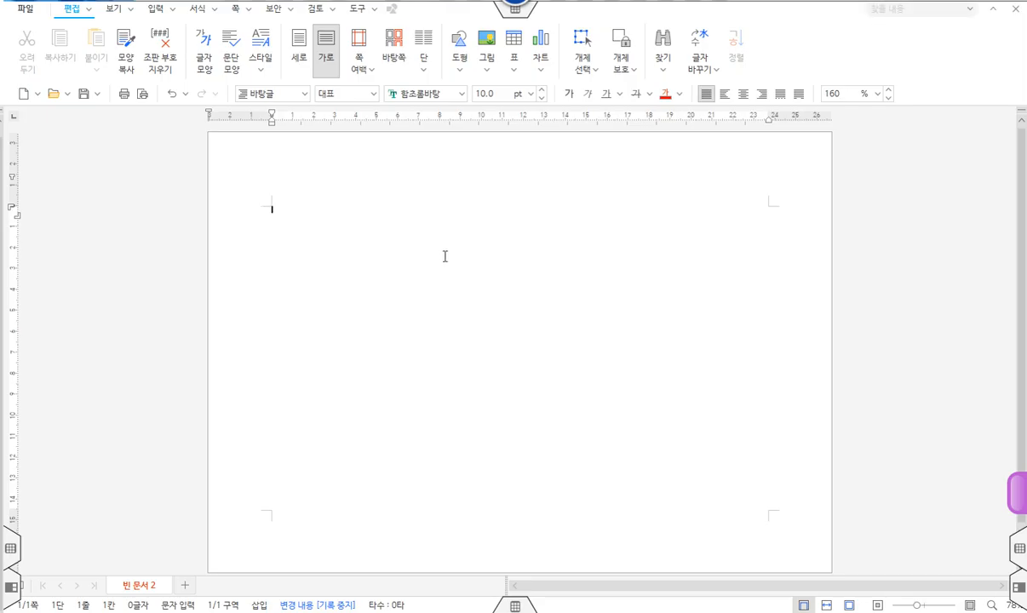
Create a WordArt (글맵시) title with the text "관악산등산모임안내" and apply it to the page
left_click(155, 10)
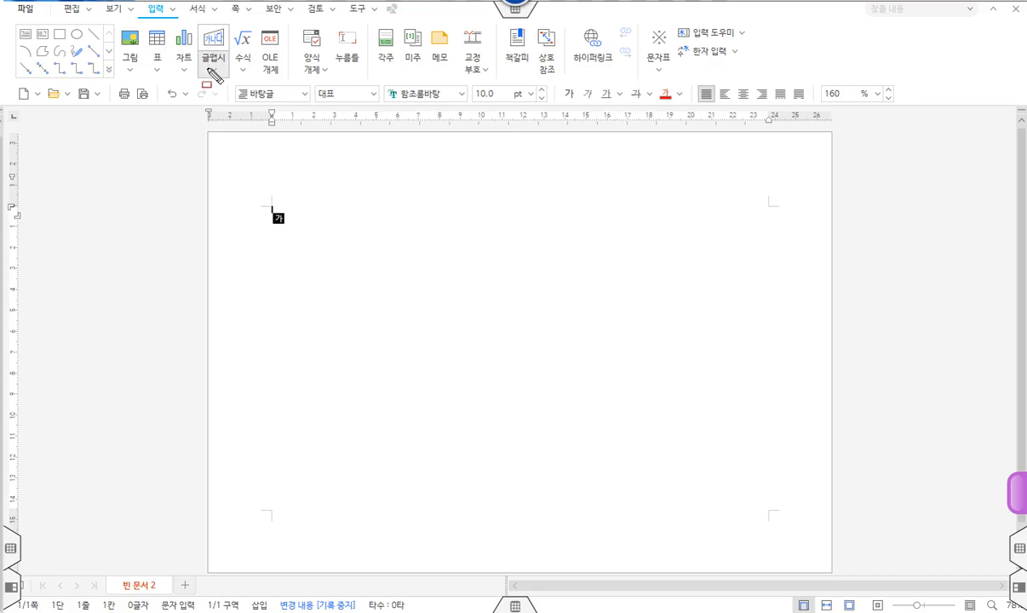
left_click_drag(211, 71, 238, 118)
mouse_move(221, 70)
left_mouse_down()
mouse_move(321, 152)
mouse_move(418, 162)
left_mouse_up()
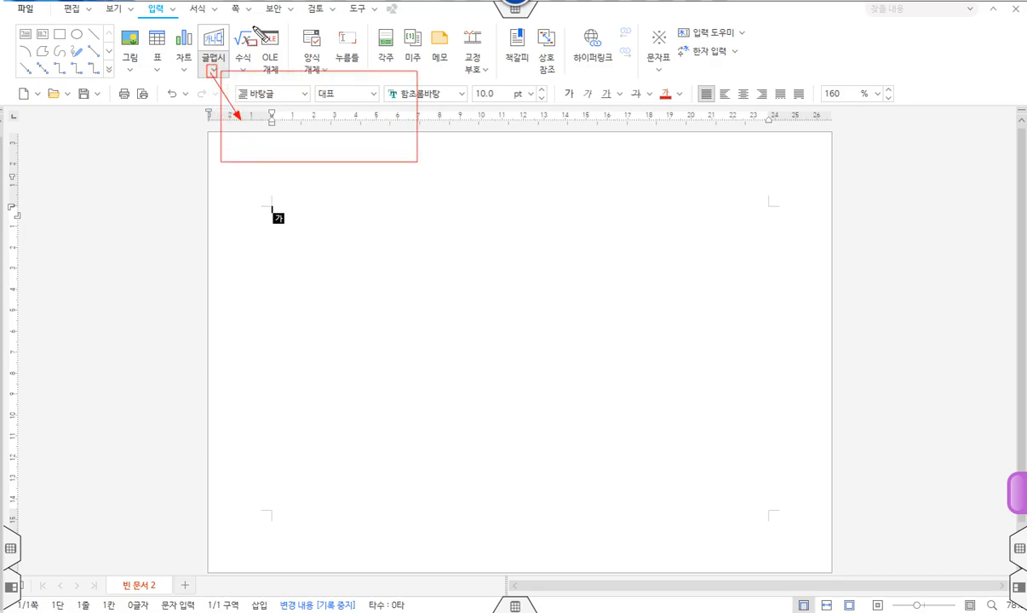
left_click_drag(253, 5, 222, 31)
key("Escape")
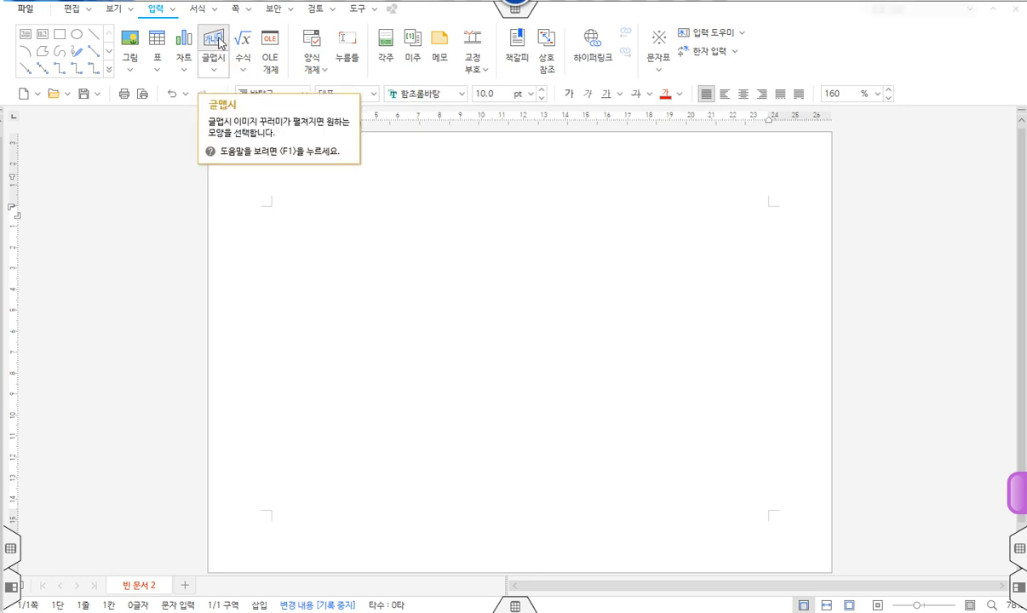
left_click(215, 40)
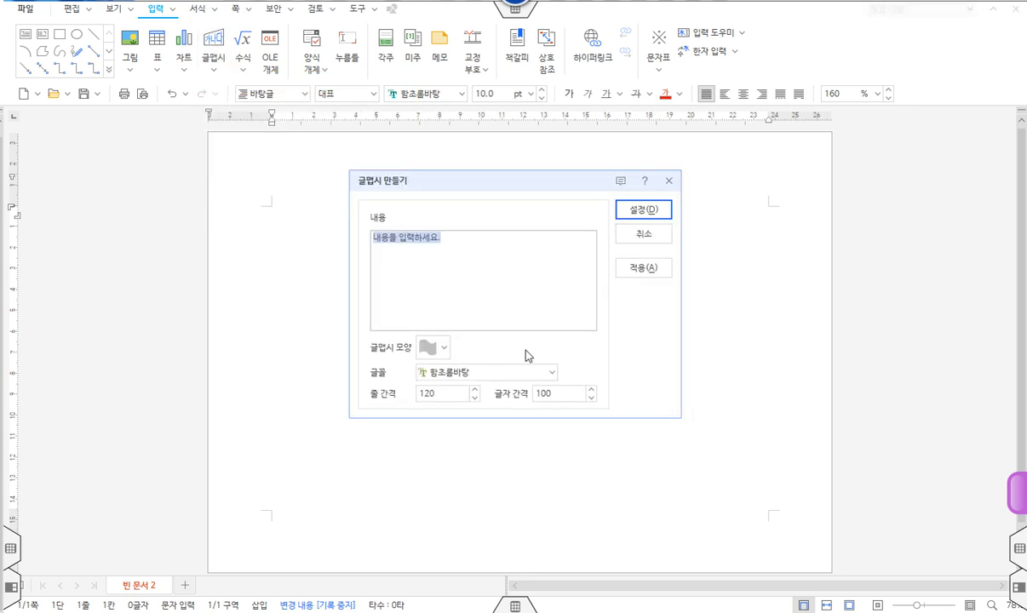
type("글")
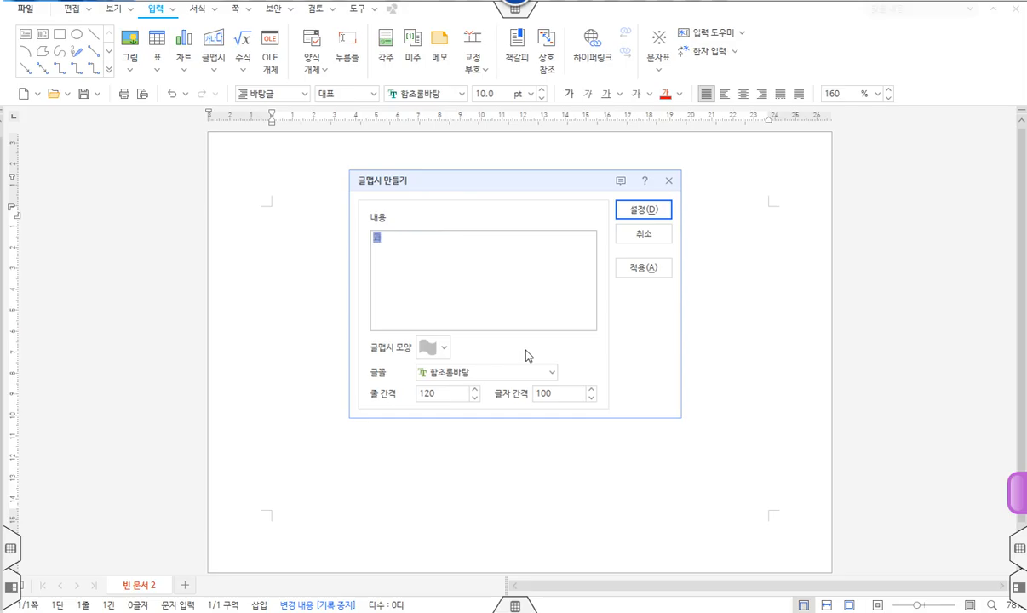
type("악산등산모임안내")
left_click(442, 350)
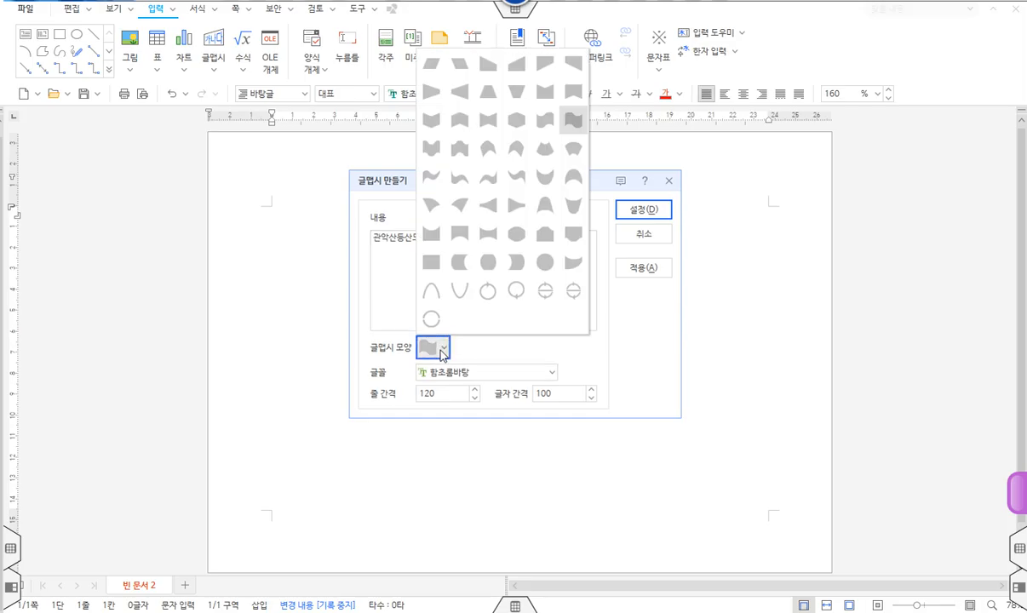
left_click(405, 183)
left_click_drag(405, 183, 646, 225)
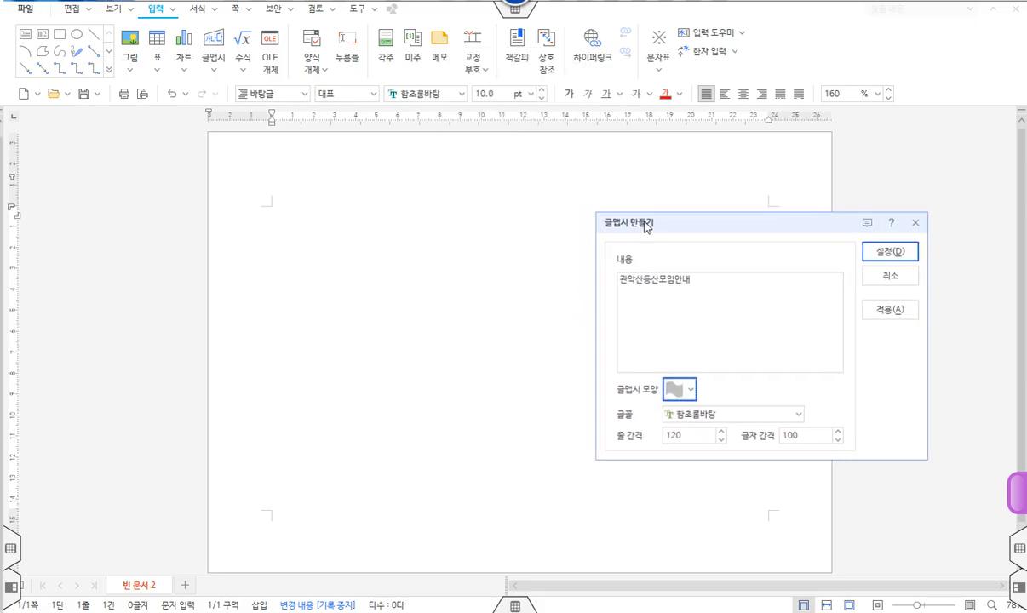
left_click(887, 311)
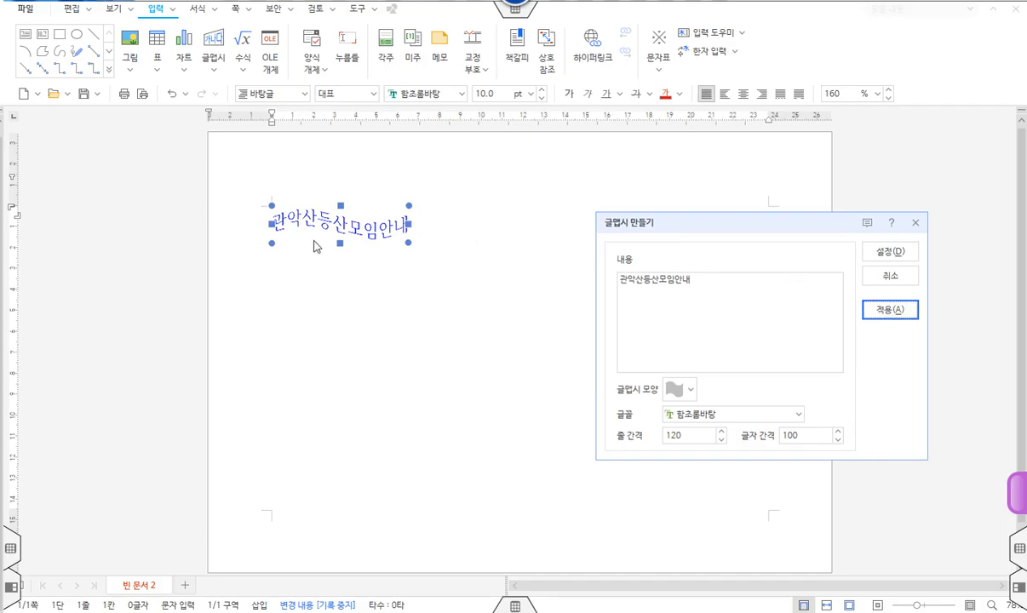
Give the WordArt title the wavy flag shape and the HY헤드라인M font, and finish creating it
mouse_move(270, 205)
left_mouse_down()
mouse_move(367, 245)
mouse_move(877, 311)
left_mouse_up()
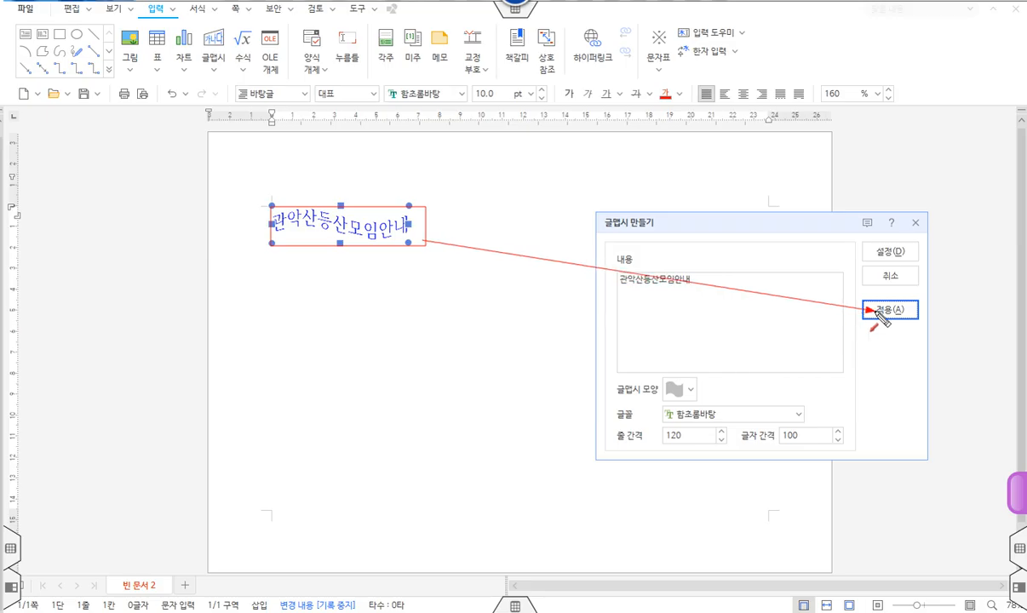
key("Escape")
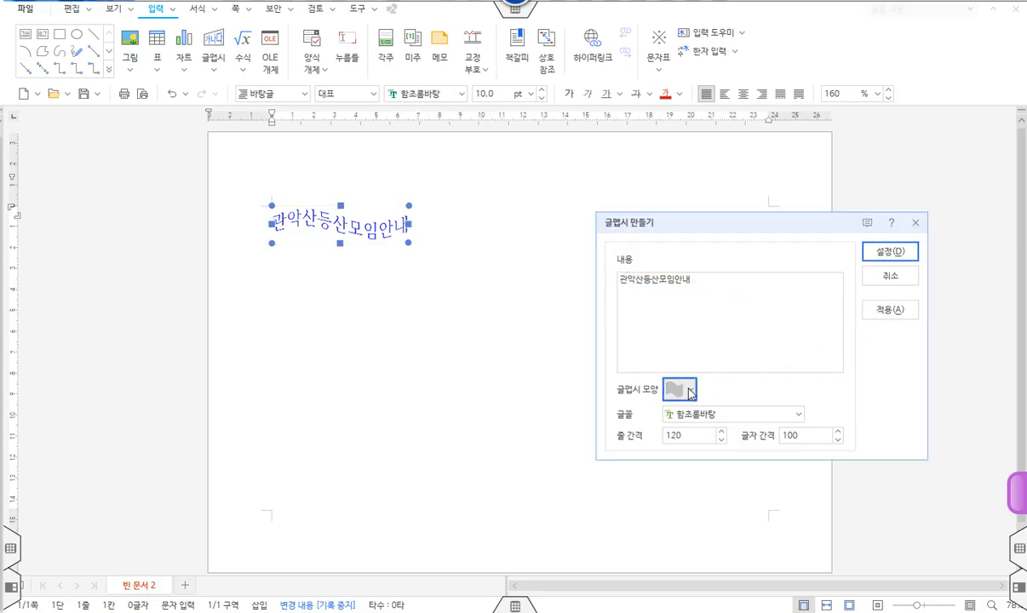
left_click(691, 390)
left_click(691, 390)
left_click(690, 390)
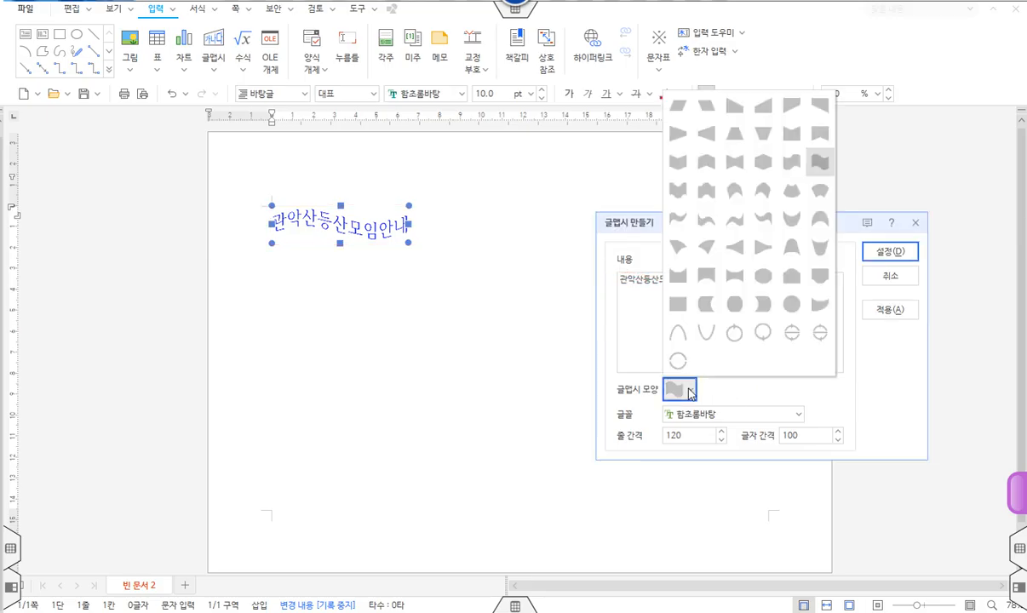
left_click(820, 163)
left_click(798, 416)
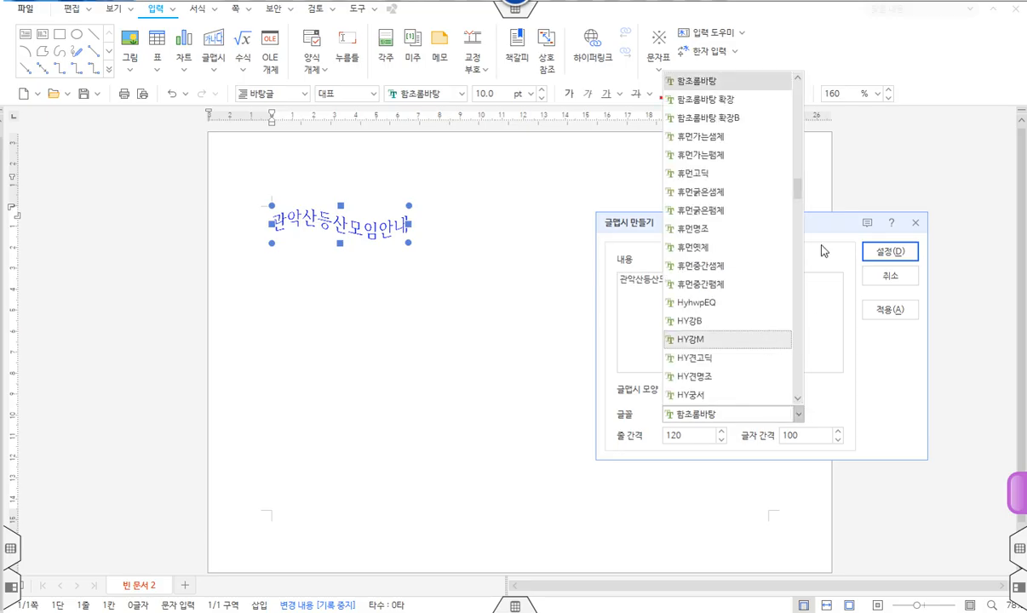
left_click_drag(795, 188, 795, 242)
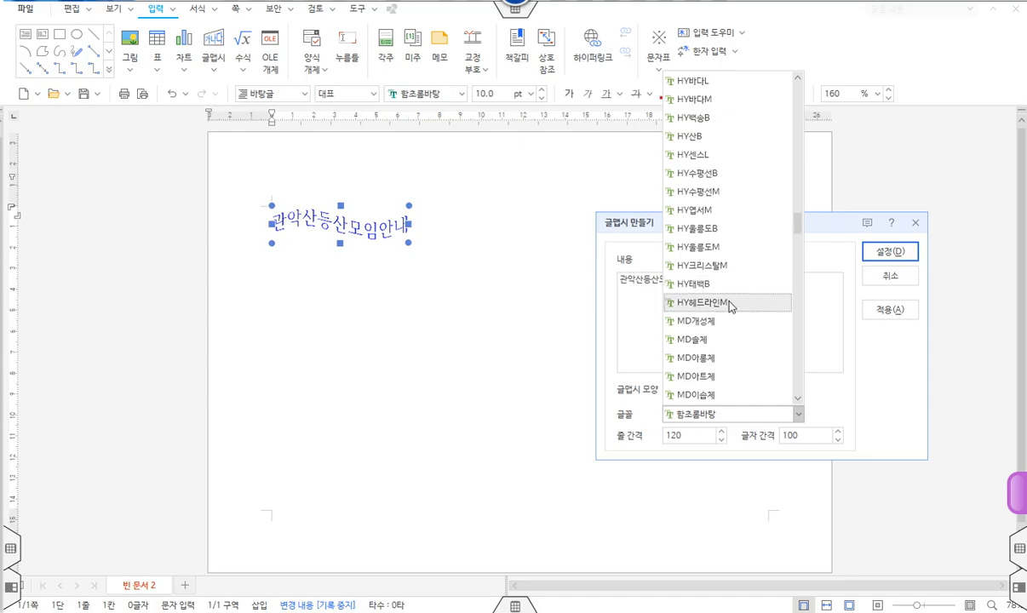
left_click(729, 302)
left_click(889, 312)
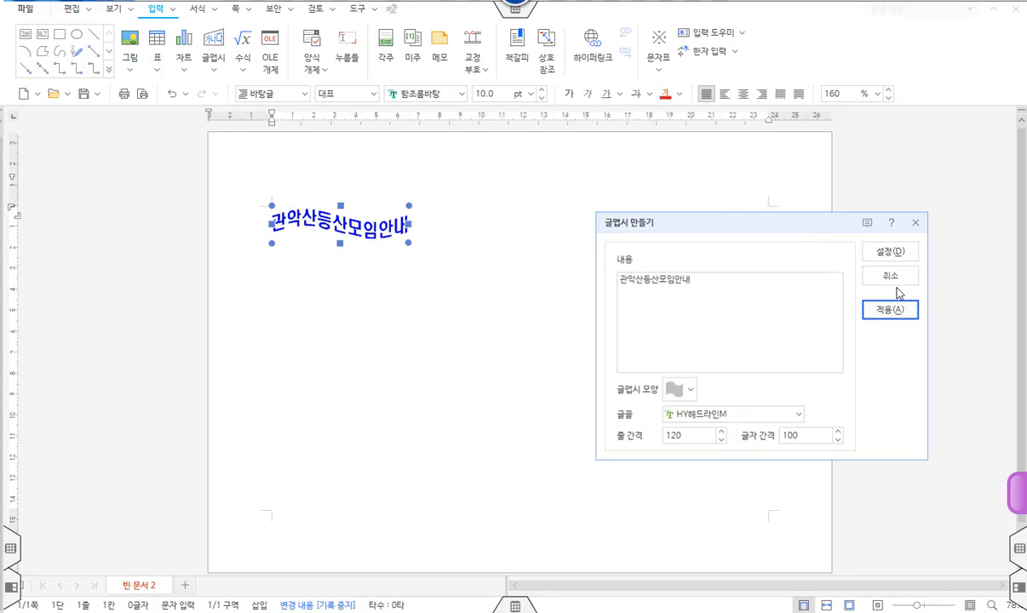
left_click(890, 253)
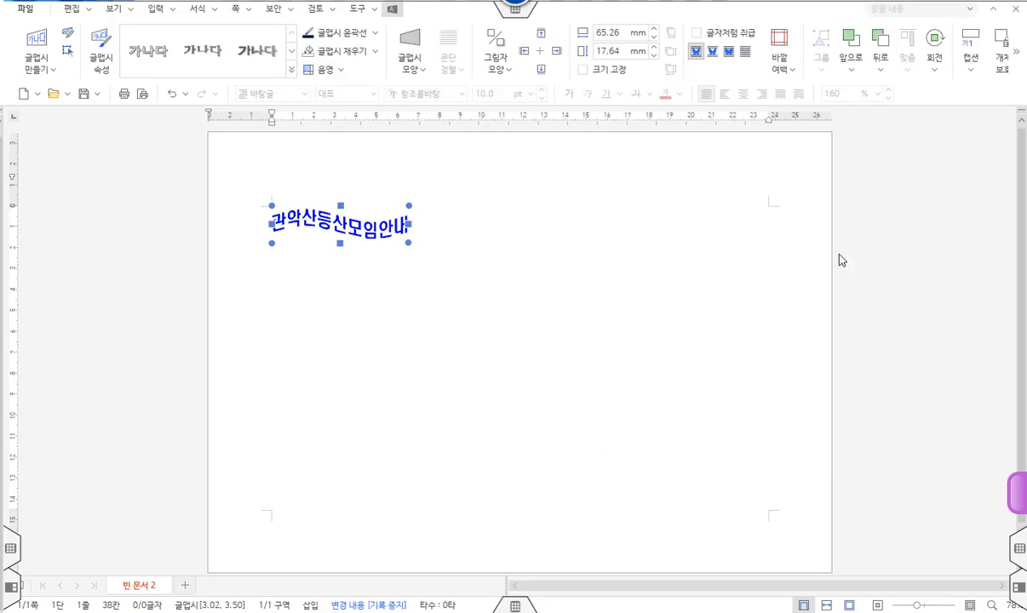
key("ctrl+2")
mouse_move(408, 225)
left_mouse_down()
mouse_move(664, 222)
mouse_move(695, 144)
mouse_move(706, 37)
mouse_move(753, 42)
left_mouse_up()
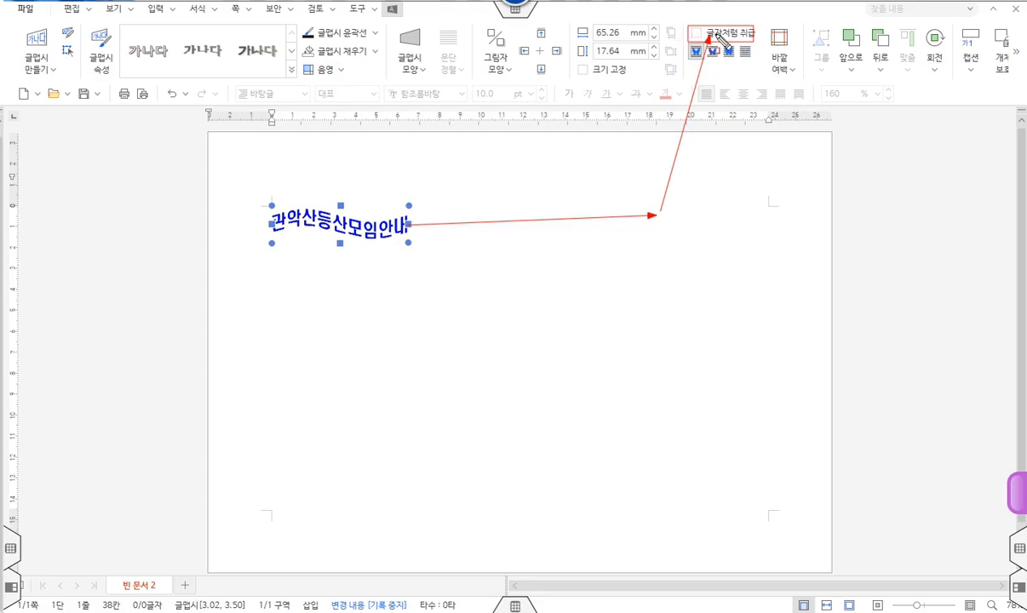
left_click_drag(267, 204, 413, 247)
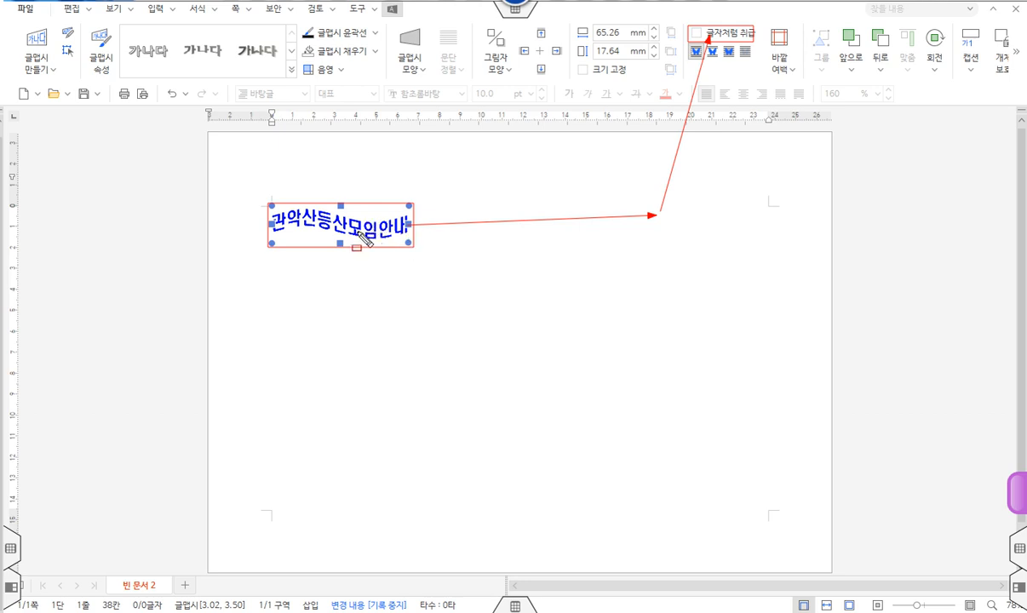
left_click_drag(383, 2, 400, 16)
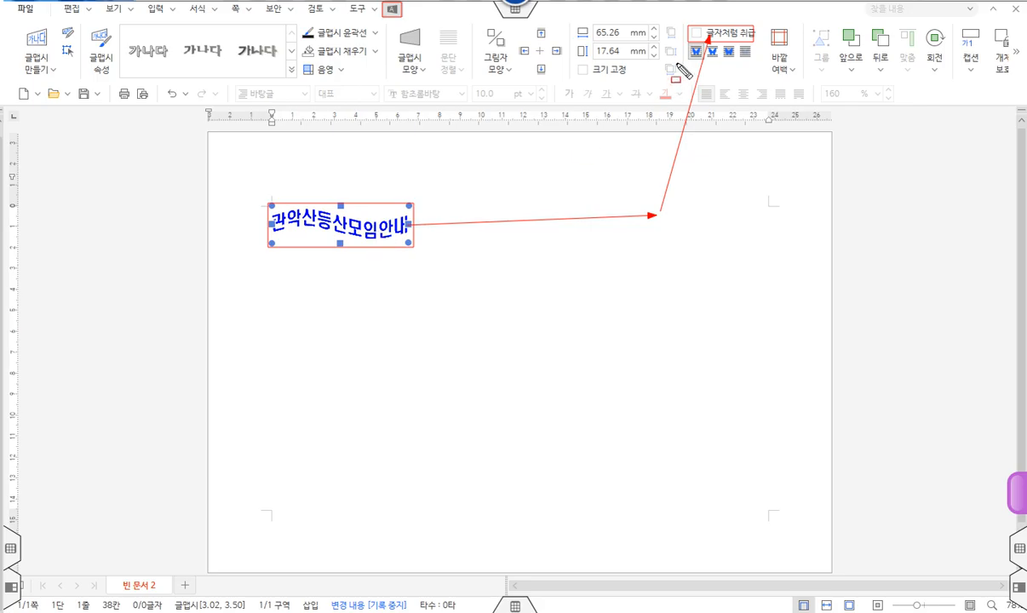
left_click_drag(685, 20, 755, 43)
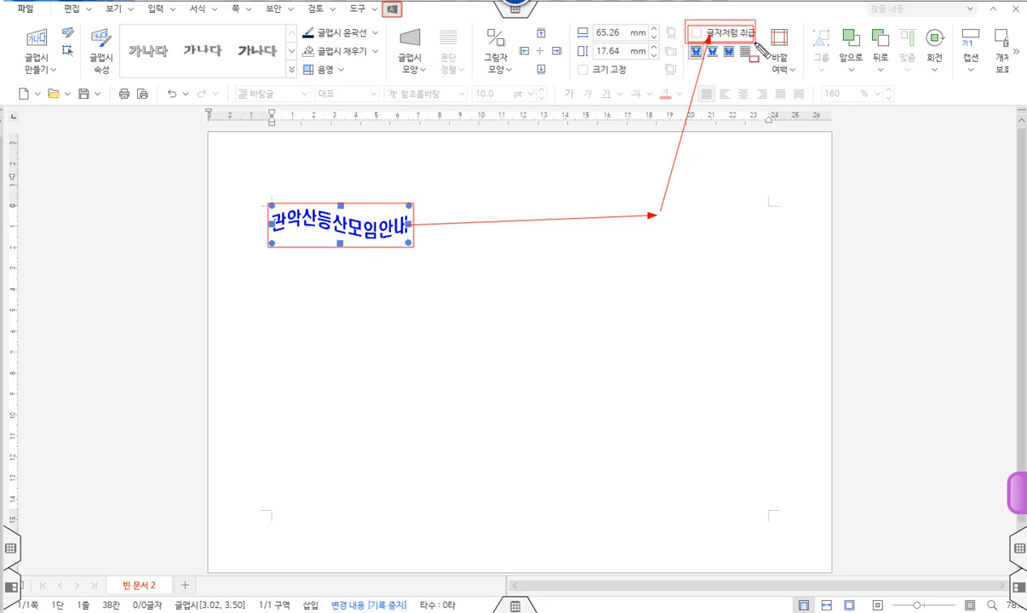
key("Escape")
Make the WordArt title behave as a character (글자처럼 취급) and centre it on its line
left_click(696, 34)
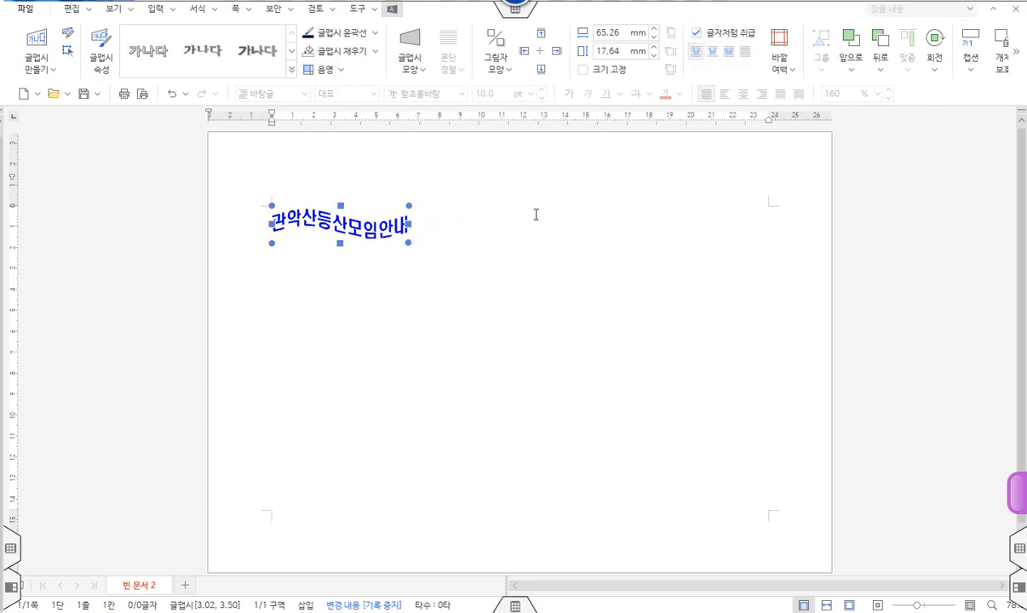
left_click(446, 223)
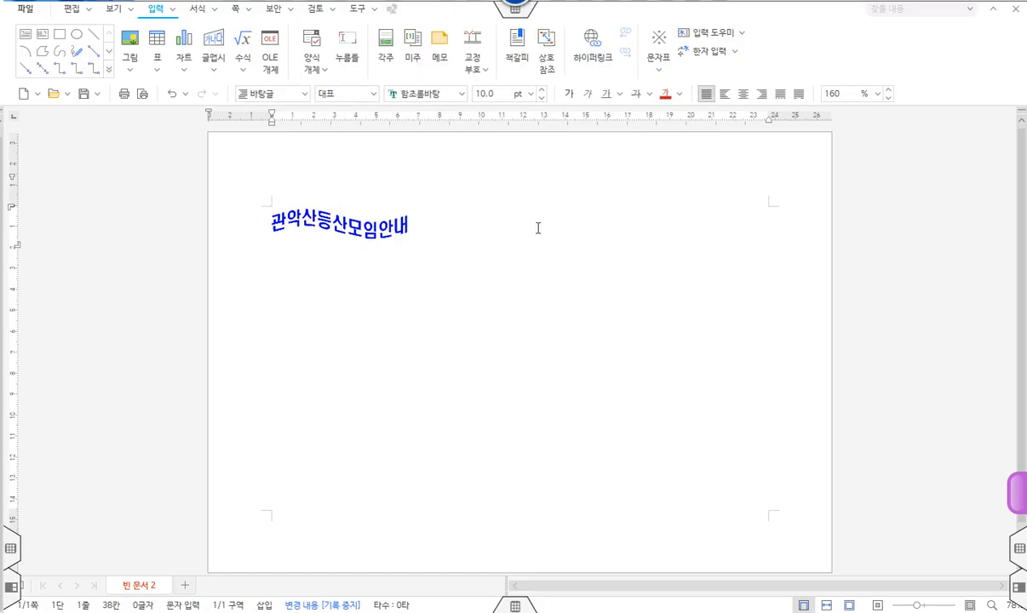
left_click(743, 94)
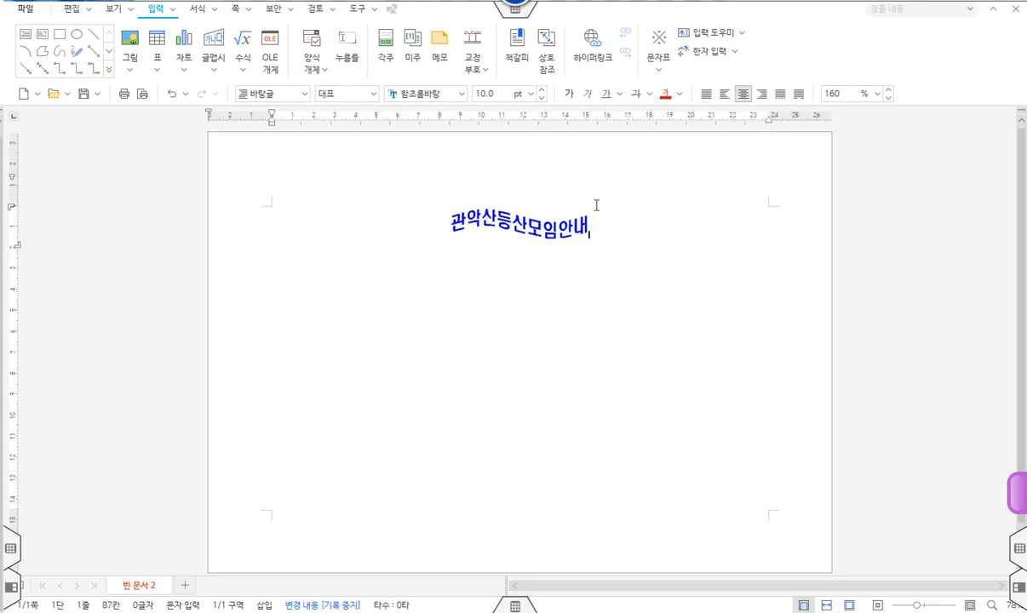
Resize the WordArt title to about 159 mm wide and 39 mm high
left_click(511, 228)
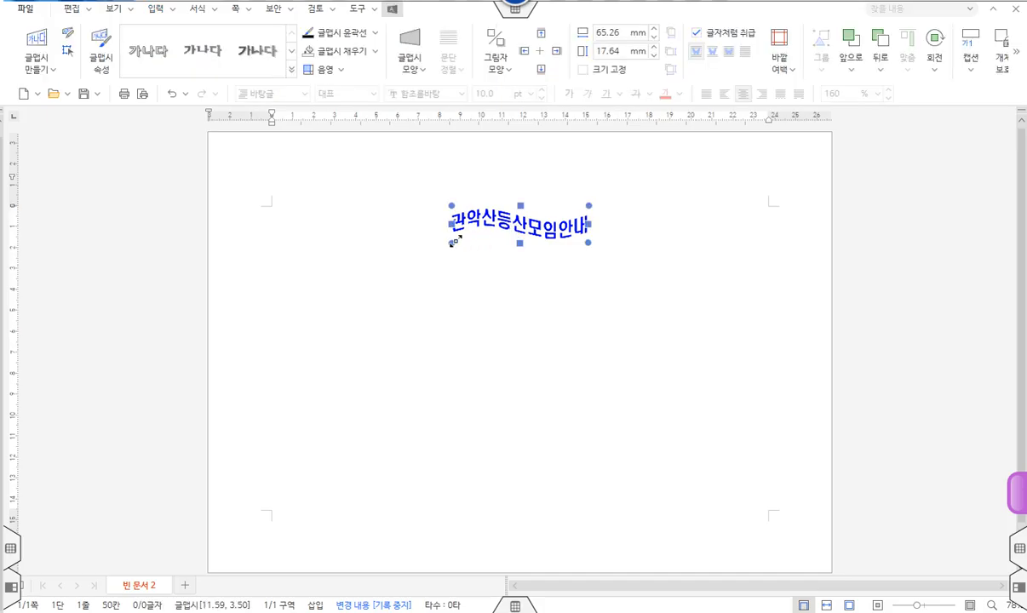
left_click_drag(451, 245, 272, 283)
left_click_drag(677, 282, 760, 278)
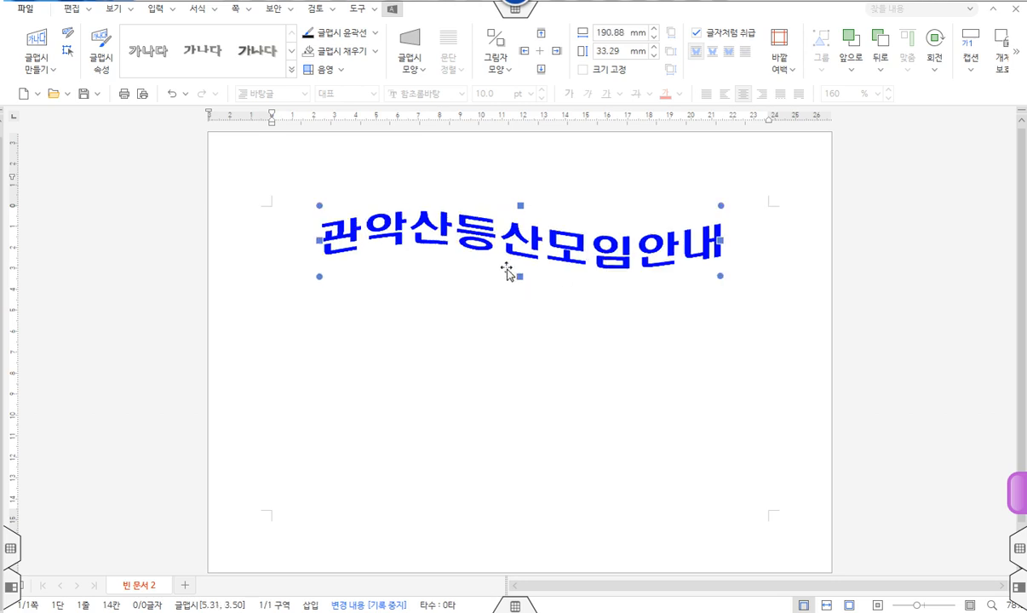
left_click_drag(319, 240, 271, 239)
left_click_drag(745, 239, 770, 240)
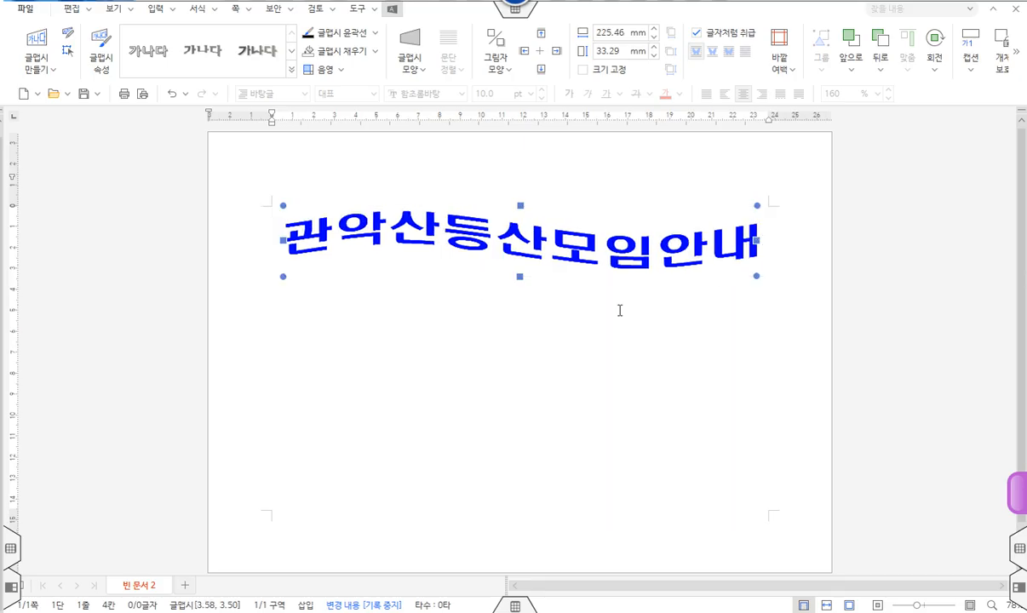
left_click_drag(283, 240, 383, 242)
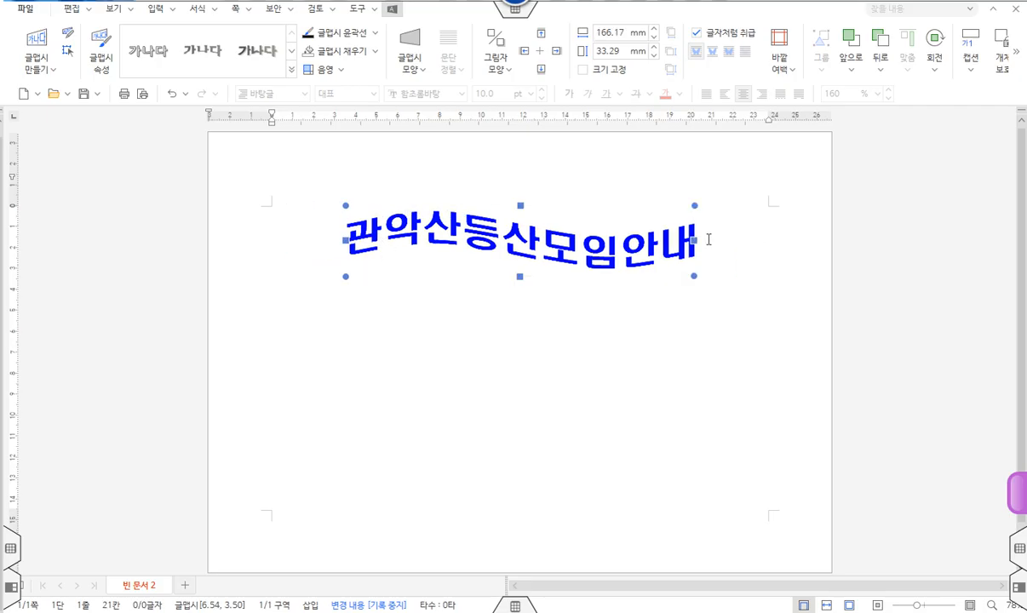
left_click_drag(696, 240, 687, 239)
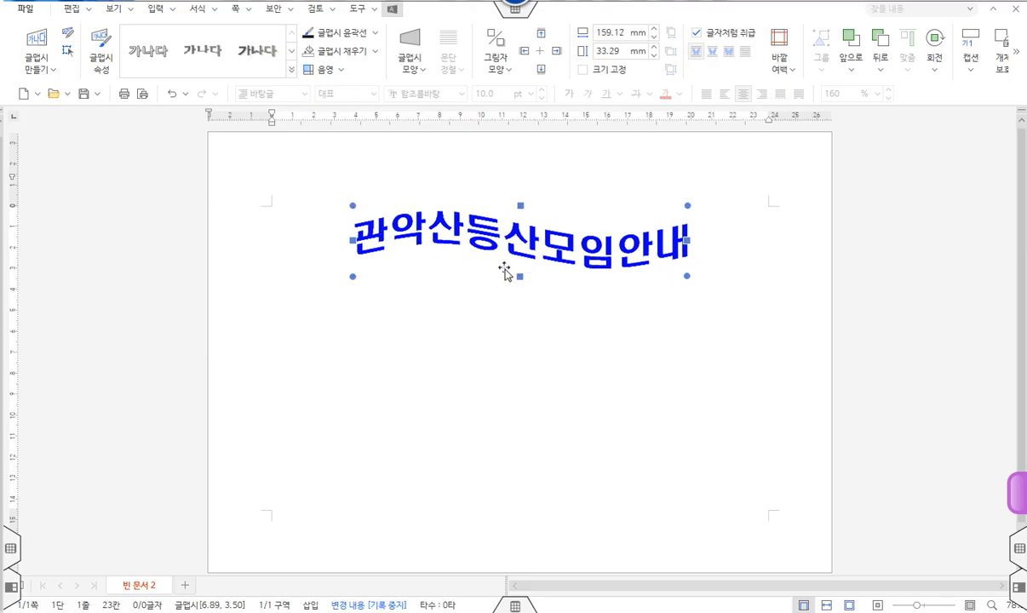
left_click_drag(520, 276, 517, 288)
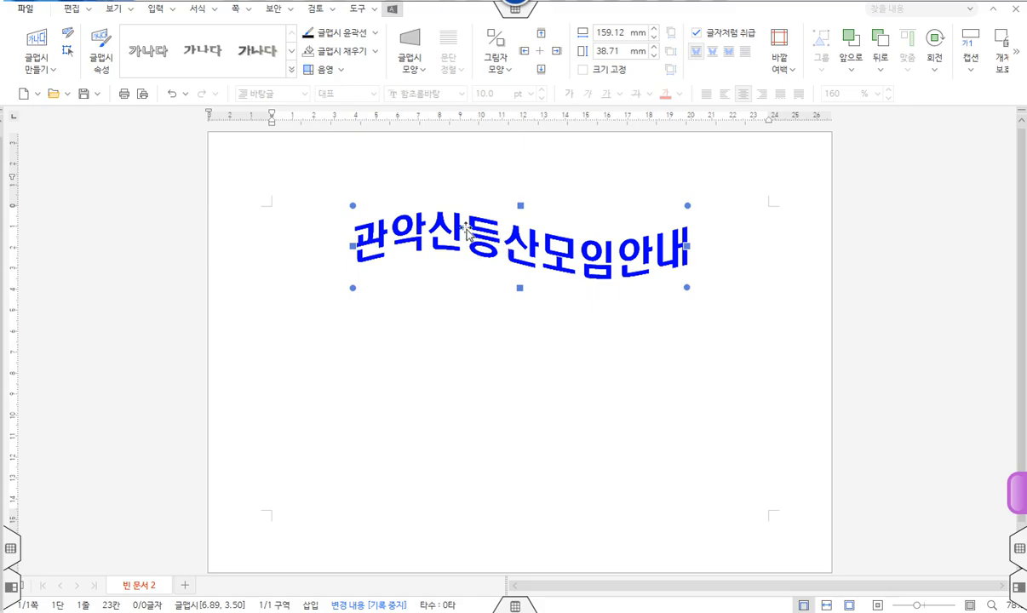
Give the WordArt title a 비연속 shadow in dark grey and apply it
double_click(528, 253)
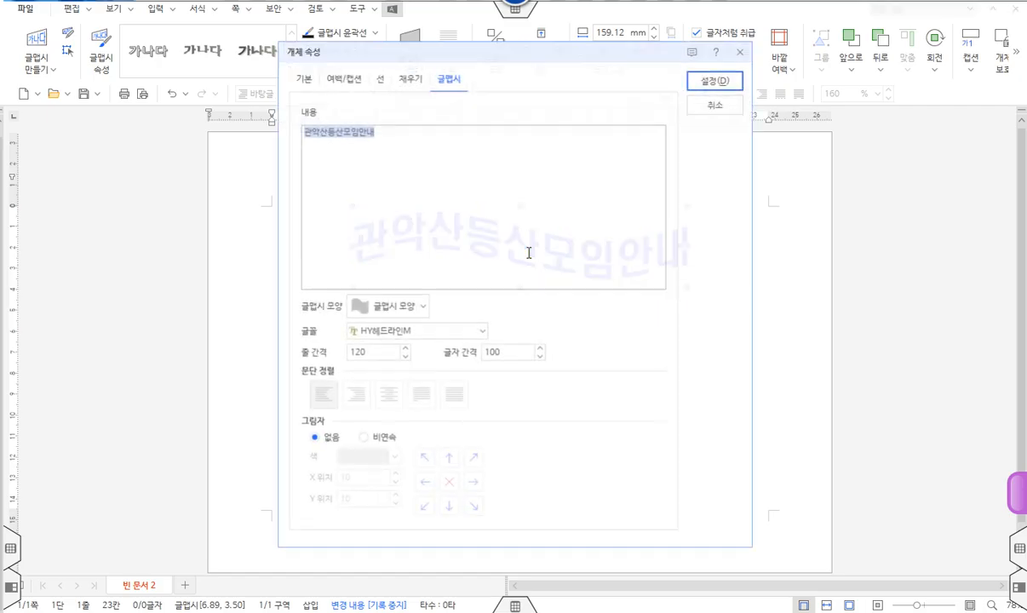
left_click(365, 439)
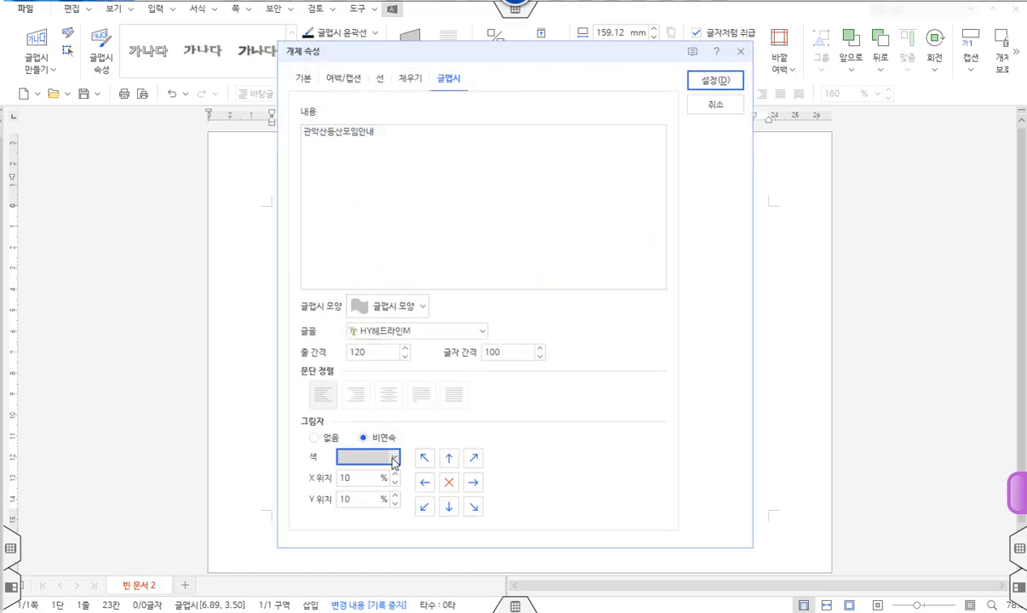
left_click(393, 460)
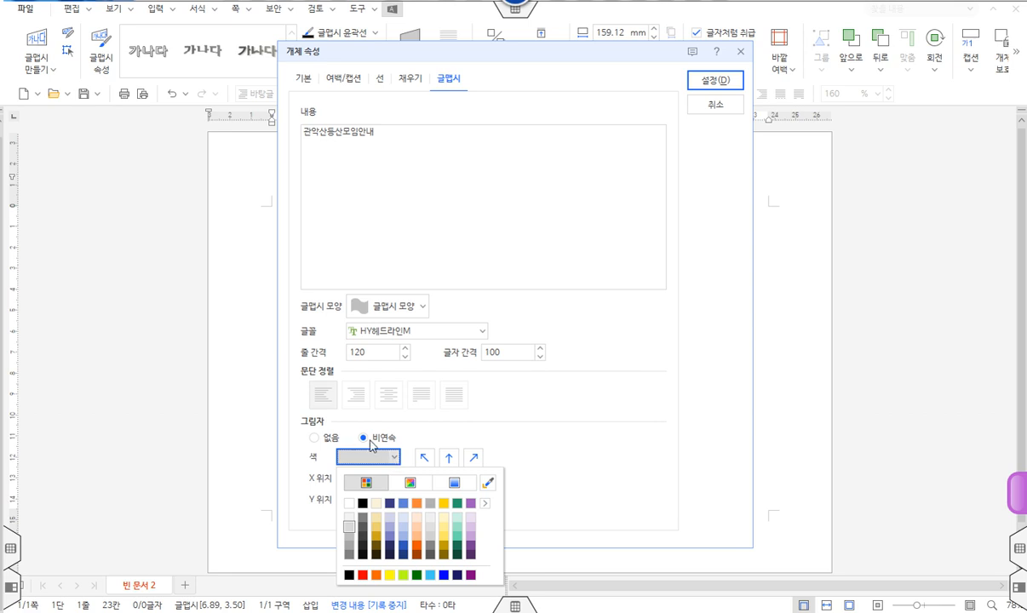
left_click(395, 459)
left_click(395, 460)
left_click(353, 555)
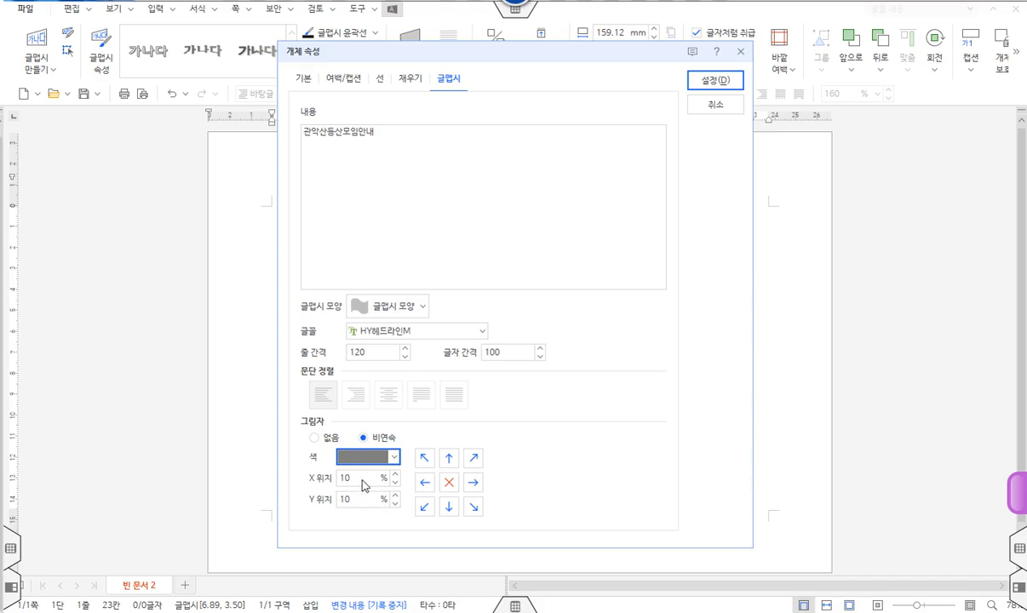
left_click(717, 85)
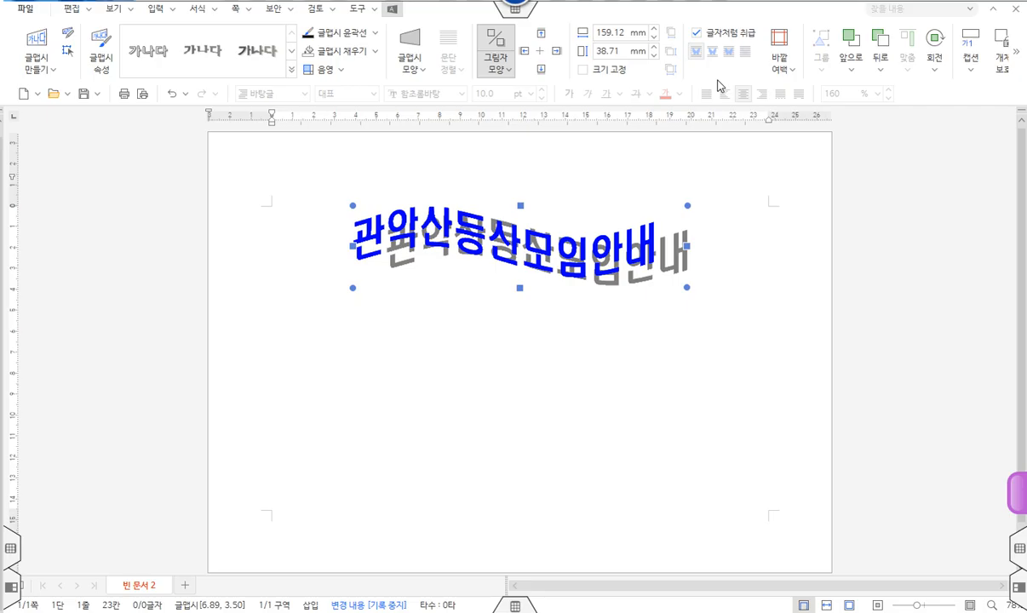
Set both the X and Y offsets of the title's shadow to 2%
double_click(500, 246)
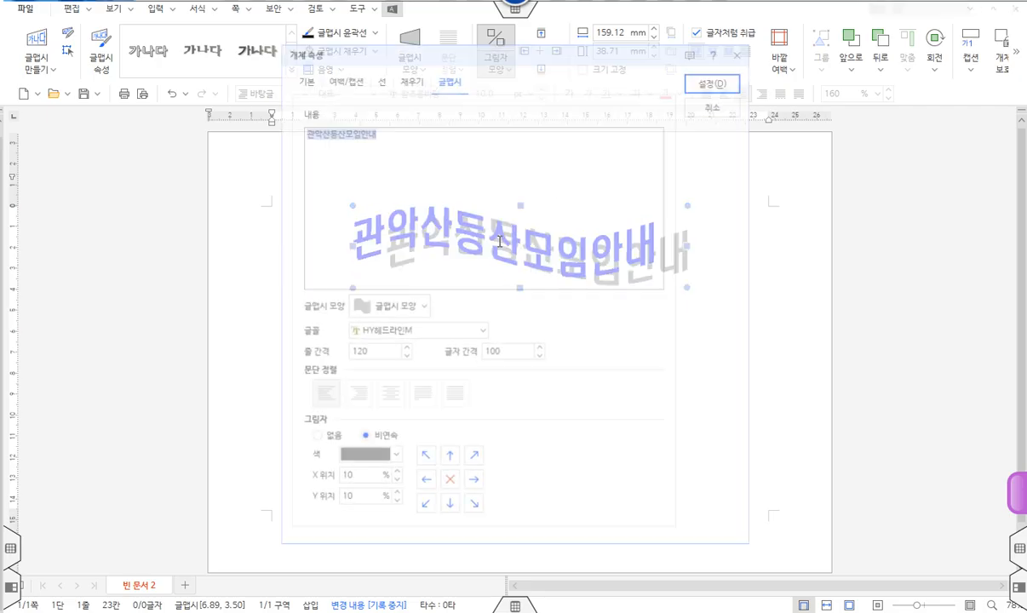
left_click(357, 478)
left_click_drag(302, 474, 324, 497)
type("22")
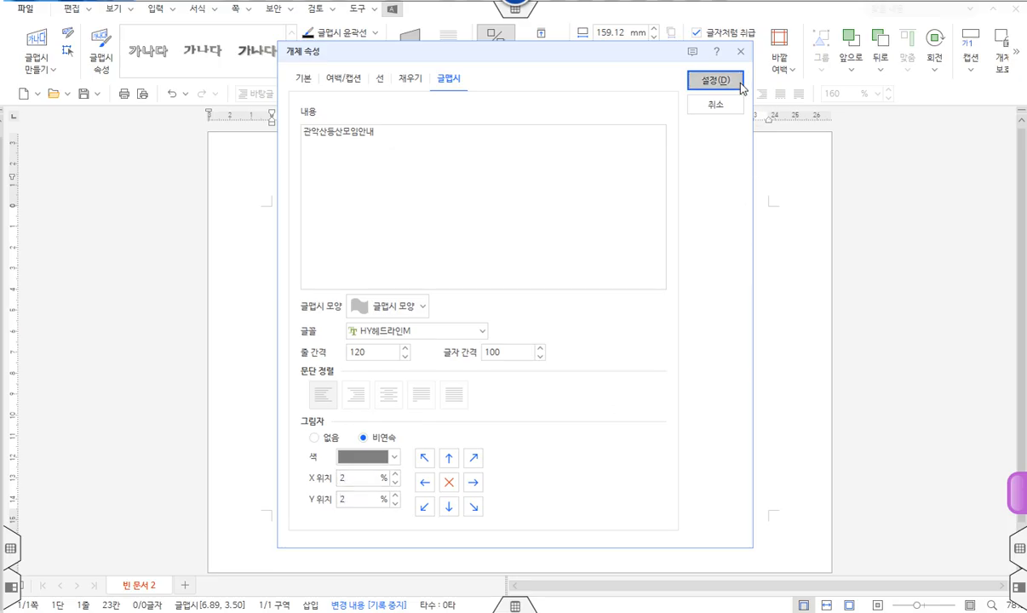
left_click(700, 81)
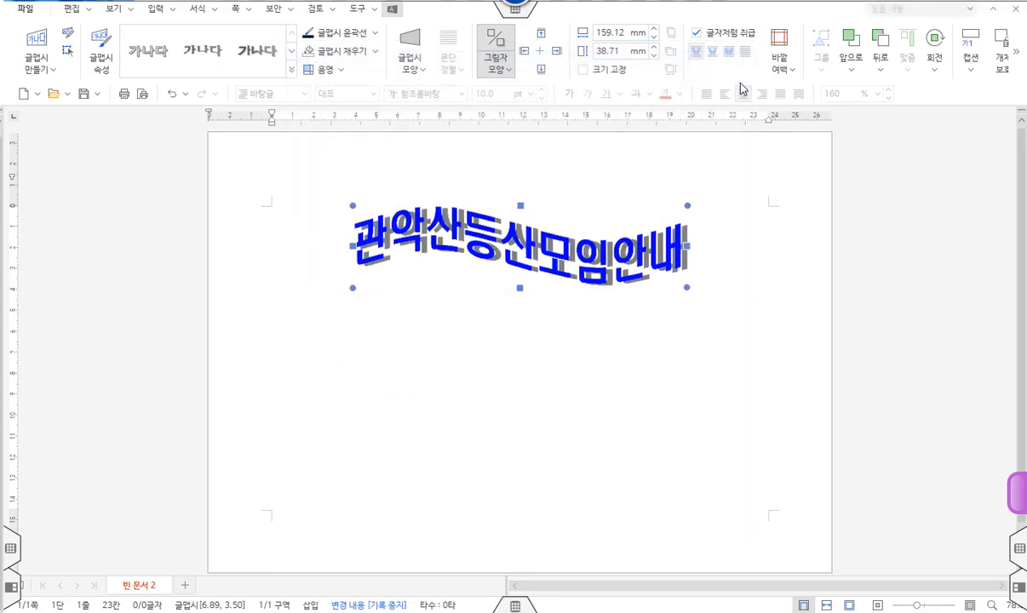
Set both the X and Y offsets of the title's shadow to 1%
double_click(537, 253)
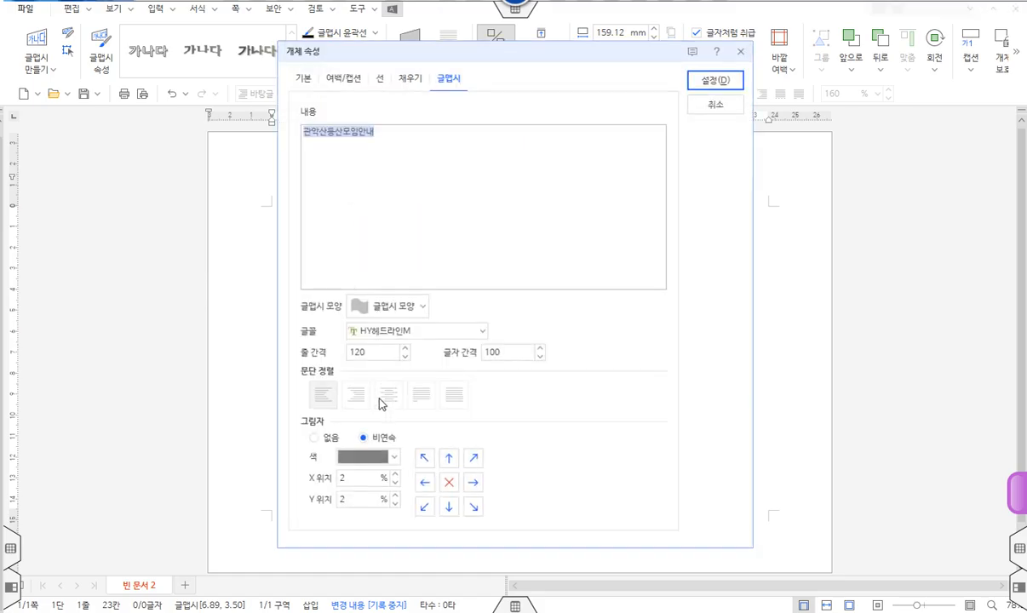
left_click(350, 479)
type("1")
left_click_drag(350, 480, 291, 491)
type("1")
left_click(715, 81)
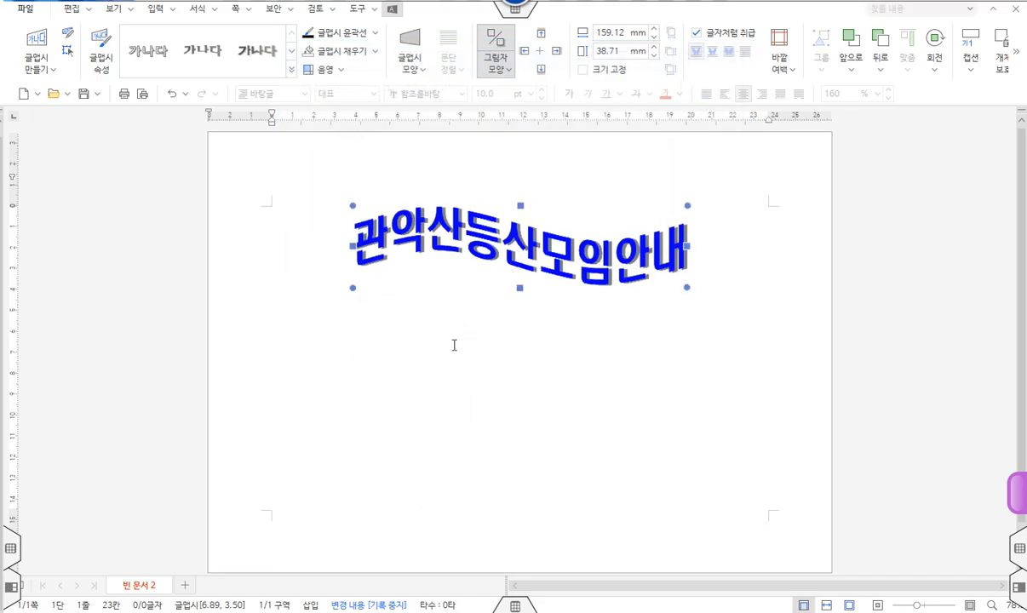
Add two new lines below the title and reset the current line to the 바탕글 style, overwriting its formatting
left_click(545, 363)
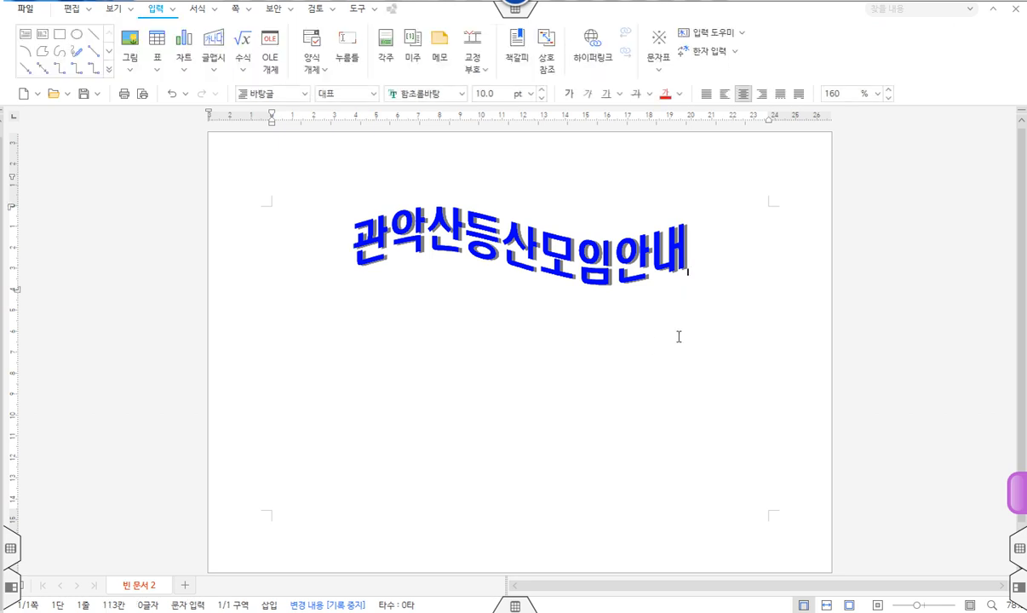
key("Return")
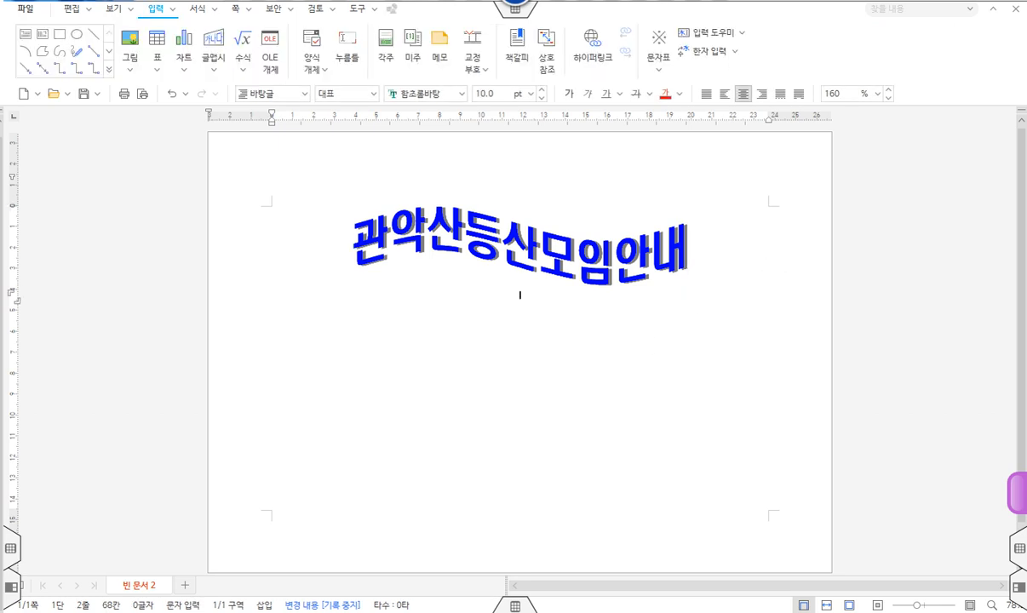
key("Return")
left_click(291, 96)
left_click(291, 96)
left_click(292, 96)
left_click(261, 107)
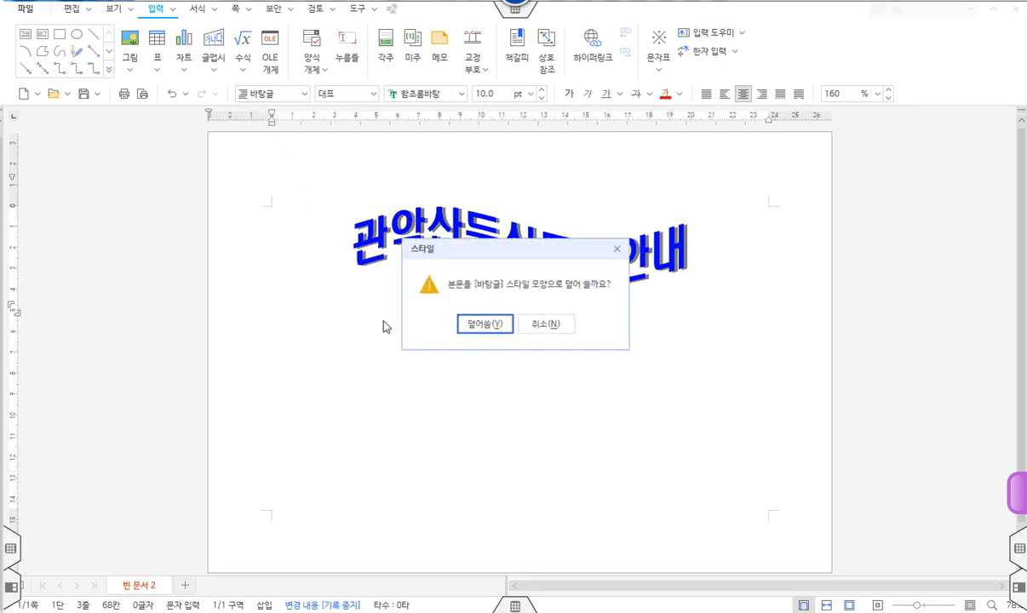
left_click(485, 324)
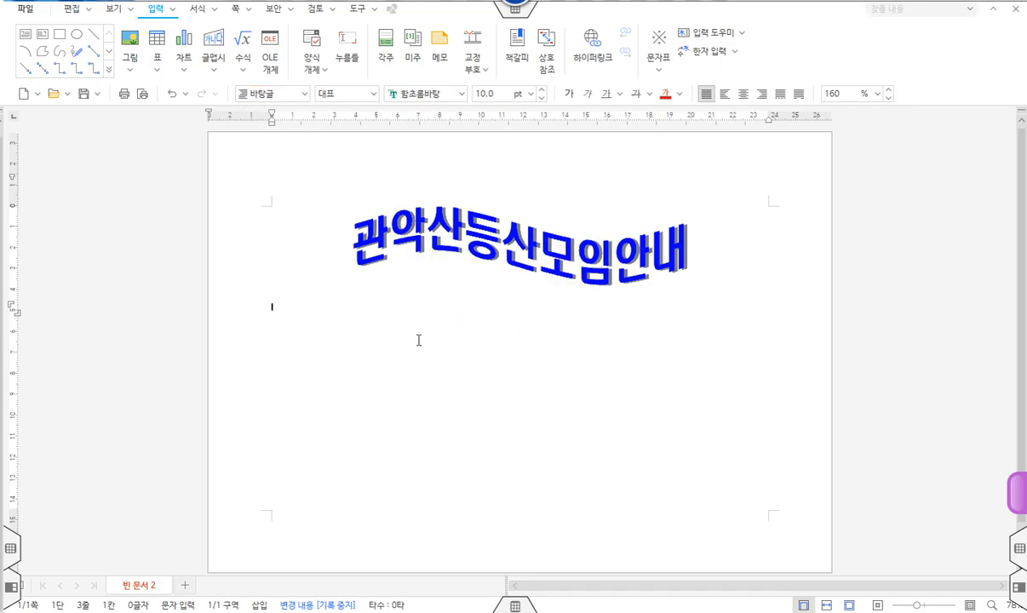
Add another line below the title and begin the body paragraph with "회원들의"
key("Return")
type("회원들의")
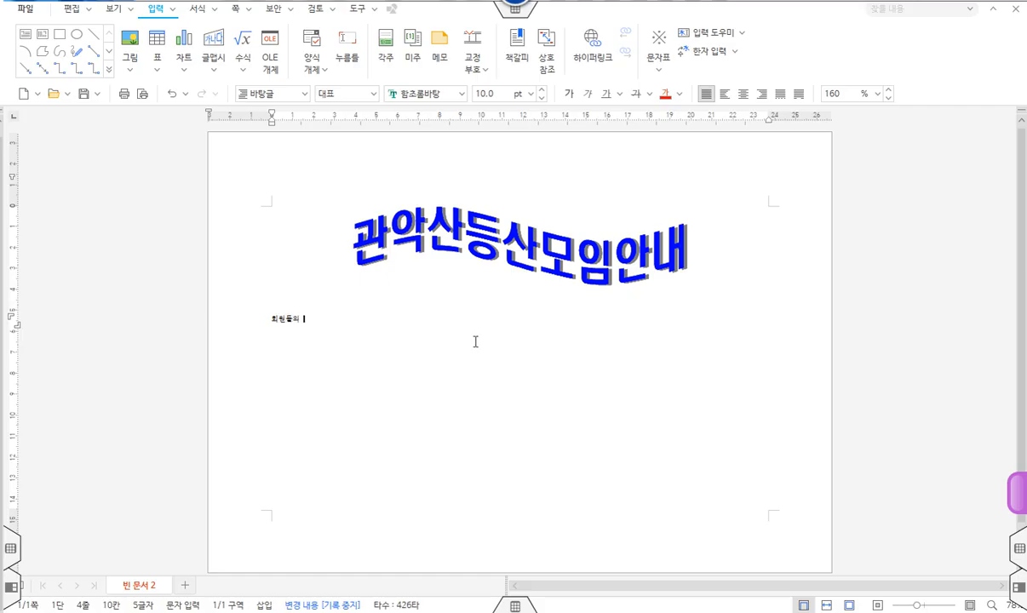
scroll(447, 368, "up", 3)
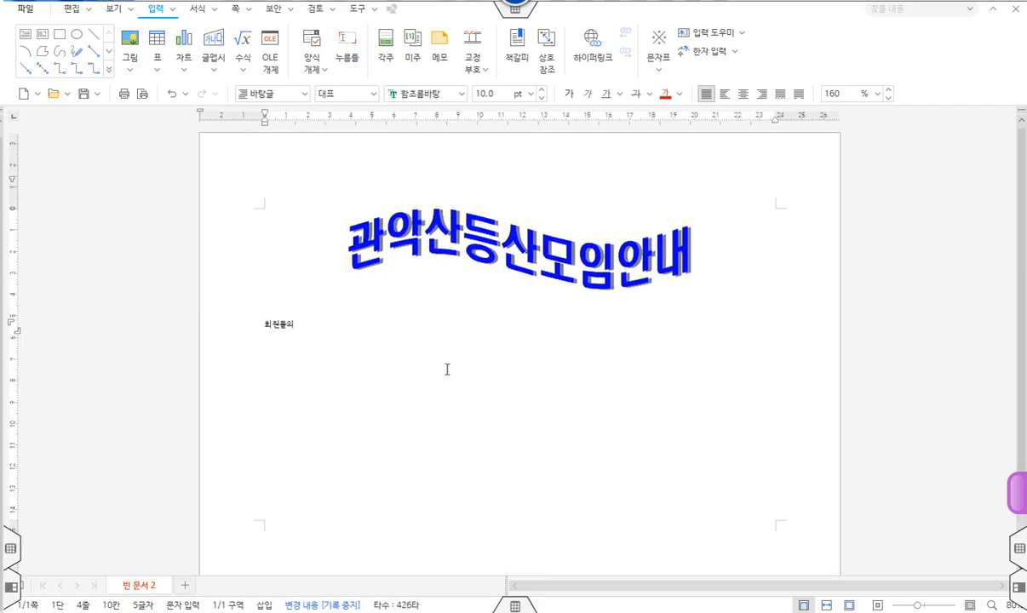
scroll(448, 368, "up", 1)
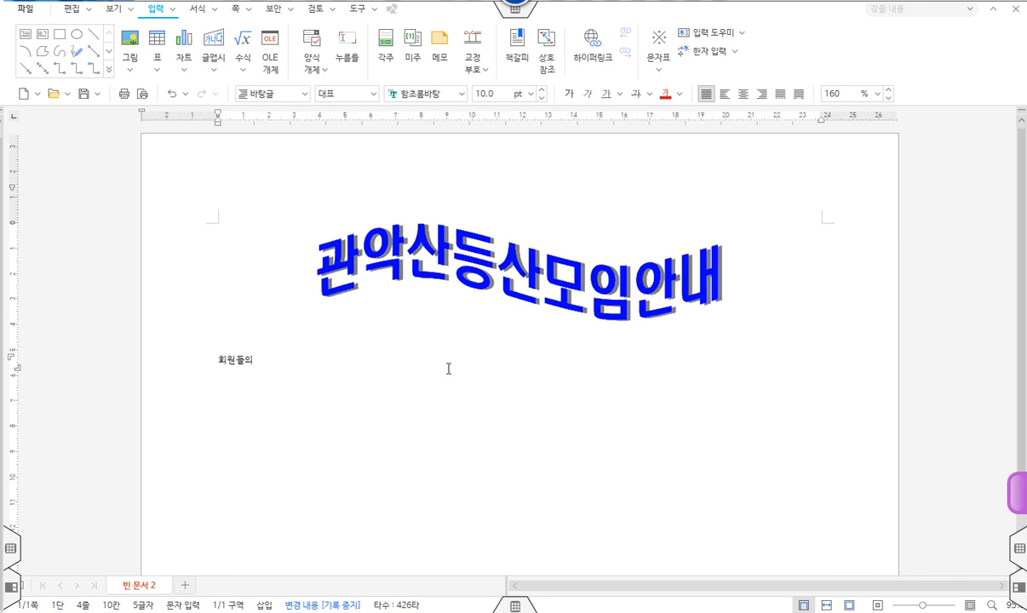
scroll(449, 369, "down", 1)
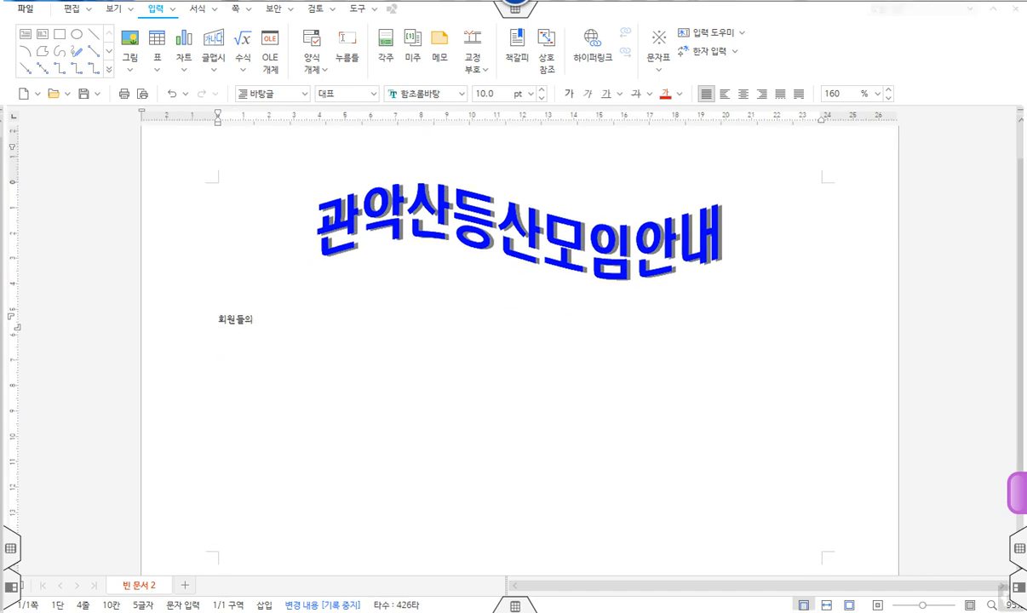
left_click_drag(252, 372, 304, 351)
mouse_move(297, 344)
left_mouse_down()
mouse_move(302, 366)
mouse_move(332, 332)
mouse_move(347, 338)
mouse_move(344, 327)
mouse_move(343, 344)
left_mouse_up()
left_click_drag(354, 320, 357, 325)
mouse_move(352, 337)
left_mouse_down()
mouse_move(380, 299)
mouse_move(374, 317)
mouse_move(389, 319)
left_mouse_up()
mouse_move(397, 300)
left_mouse_down()
mouse_move(392, 339)
mouse_move(379, 334)
left_mouse_up()
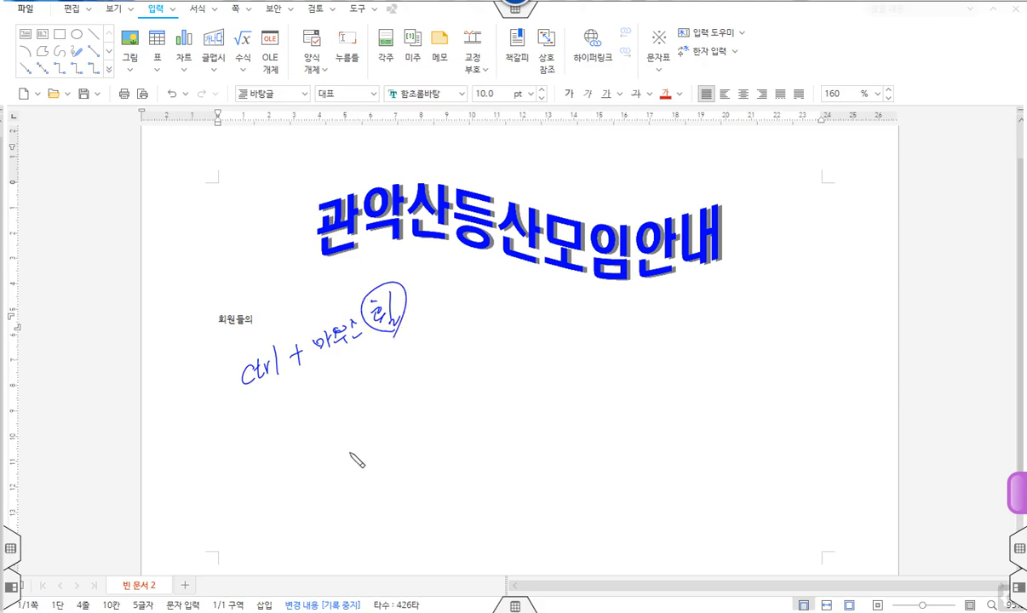
mouse_move(243, 394)
left_mouse_down()
mouse_move(281, 383)
mouse_move(292, 357)
mouse_move(399, 331)
left_mouse_up()
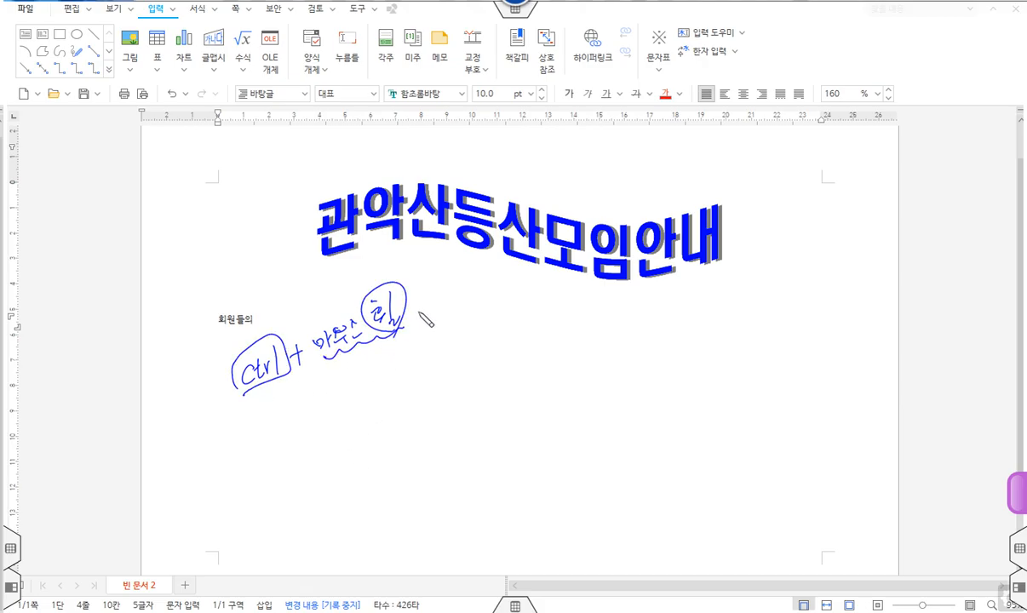
left_click_drag(371, 359, 376, 362)
left_click_drag(369, 368, 376, 369)
left_click_drag(373, 378, 385, 371)
mouse_move(388, 358)
left_mouse_down()
mouse_move(392, 385)
mouse_move(401, 364)
mouse_move(406, 415)
mouse_move(417, 400)
left_mouse_up()
left_click_drag(420, 394, 431, 424)
left_click_drag(443, 378, 442, 390)
left_click_drag(446, 384, 457, 390)
left_click_drag(449, 392, 464, 387)
left_click_drag(470, 381, 481, 389)
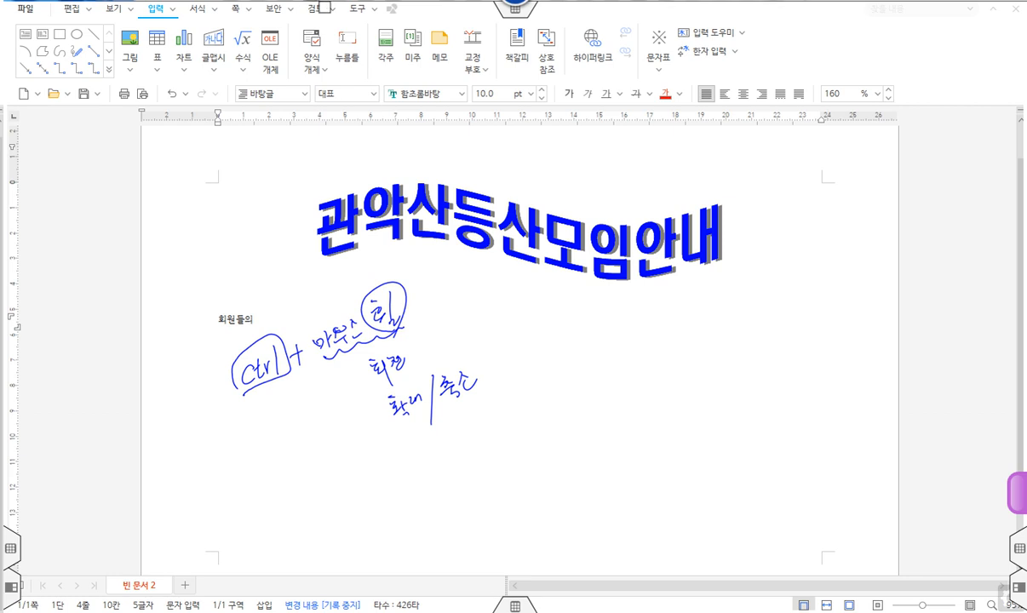
key("Escape")
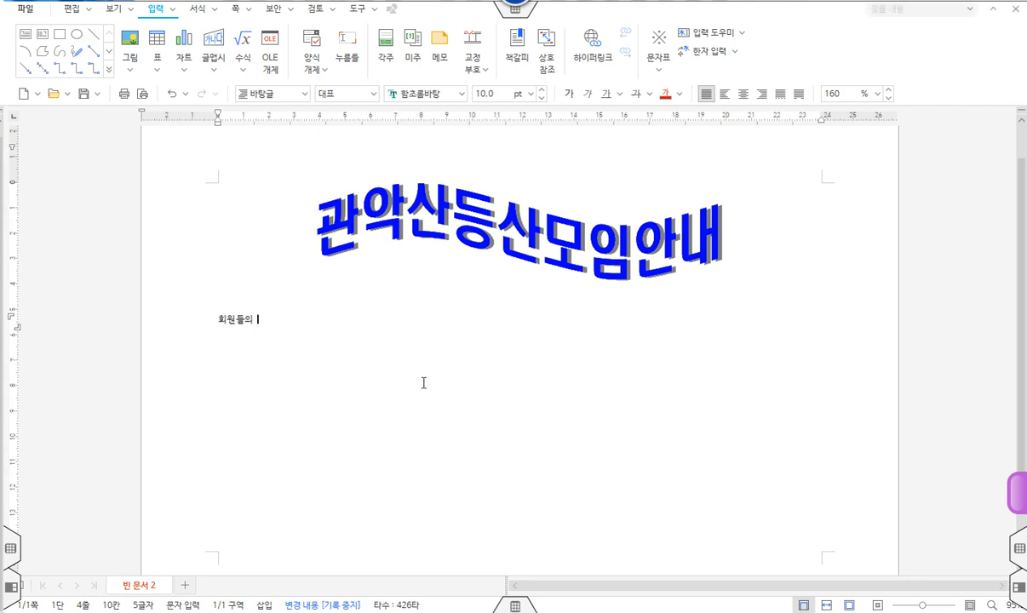
Complete the first sentence after "회원들의" with "친목 도모와 건강을 위해 이번 모임에서 관악산 등반을 계획하였습니다."
scroll(422, 381, "up", 2)
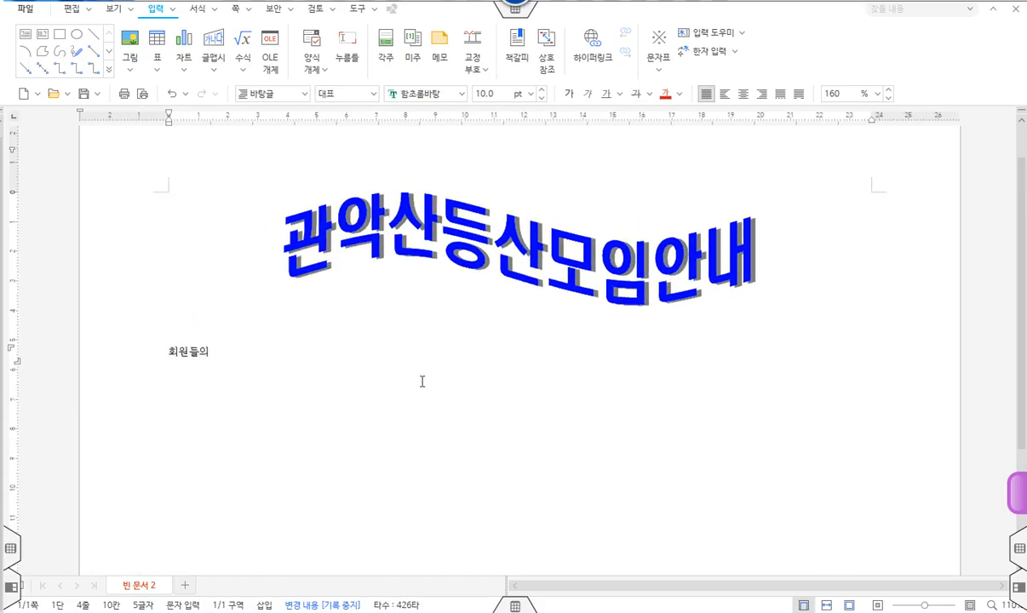
scroll(422, 382, "down", 3)
scroll(421, 382, "up", 1)
scroll(422, 380, "down", 1)
scroll(421, 381, "up", 2)
scroll(421, 381, "down", 1)
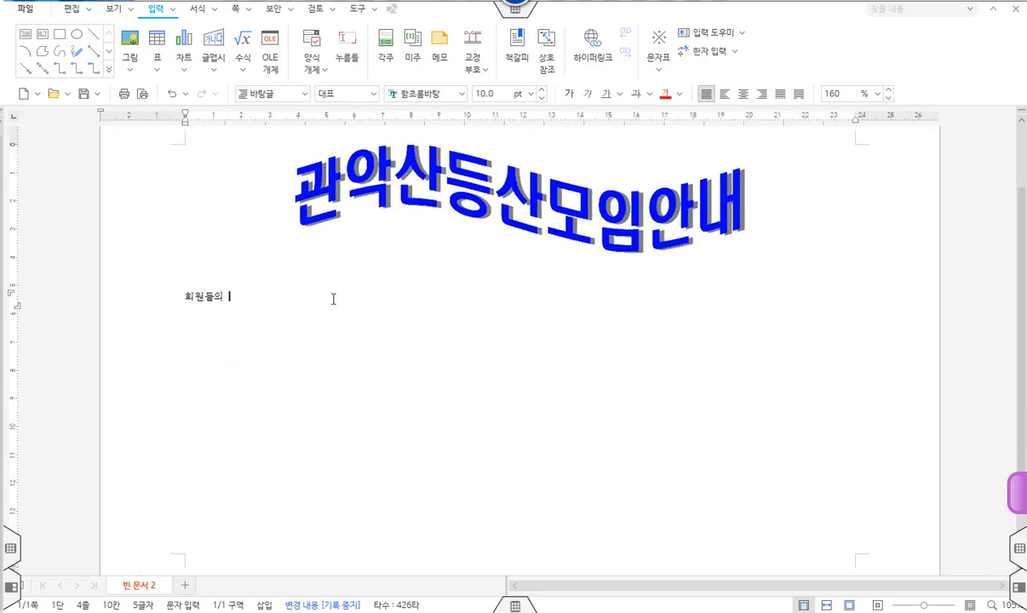
type("저")
type("목 ")
type("도ㅁ")
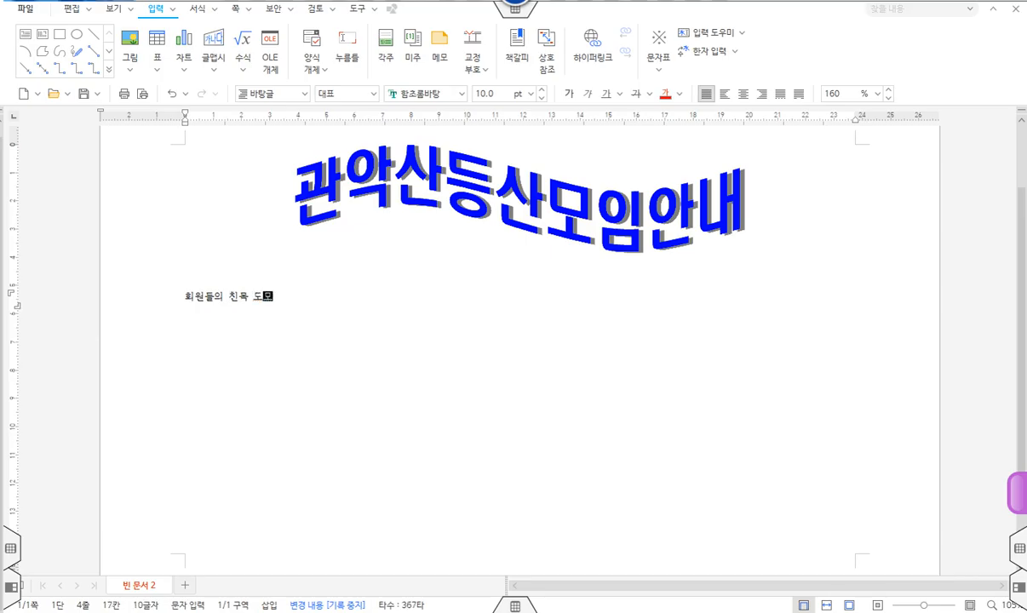
type("ㅇ")
type("와 건강ㅇ")
type("을 우")
type("해 이번 모임ㅇ")
type("에서 ")
type("약산 ㄷ")
type("등반을 계호")
type("획하였습")
type("니다. ㅎ회우")
Add the sentence "회원님들의 많은 참여 부탁드립니다." to the body paragraph and leave a blank line below it
type("님들의 ")
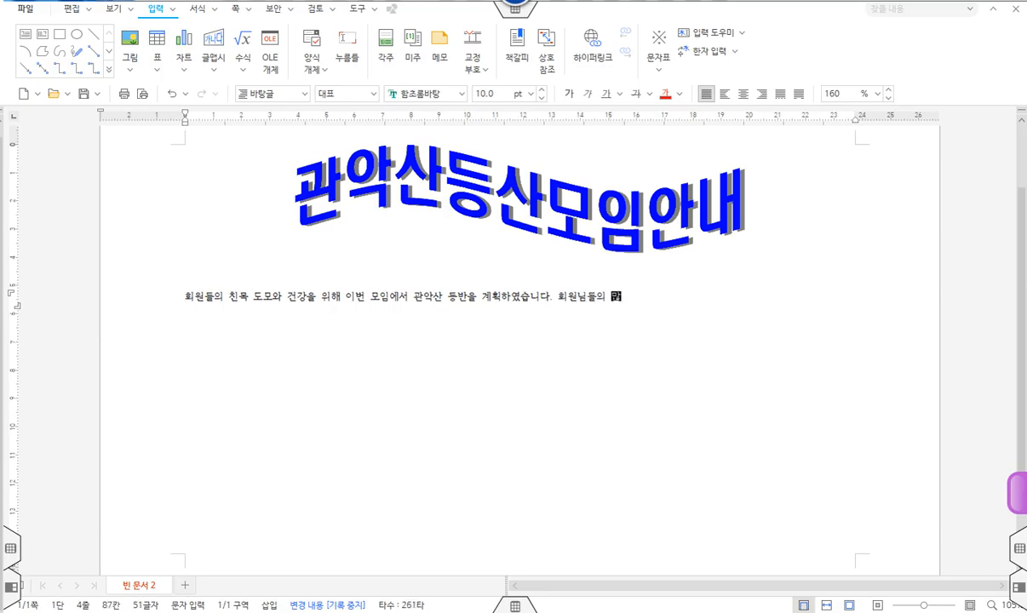
type("많은 참여 부탁드립")
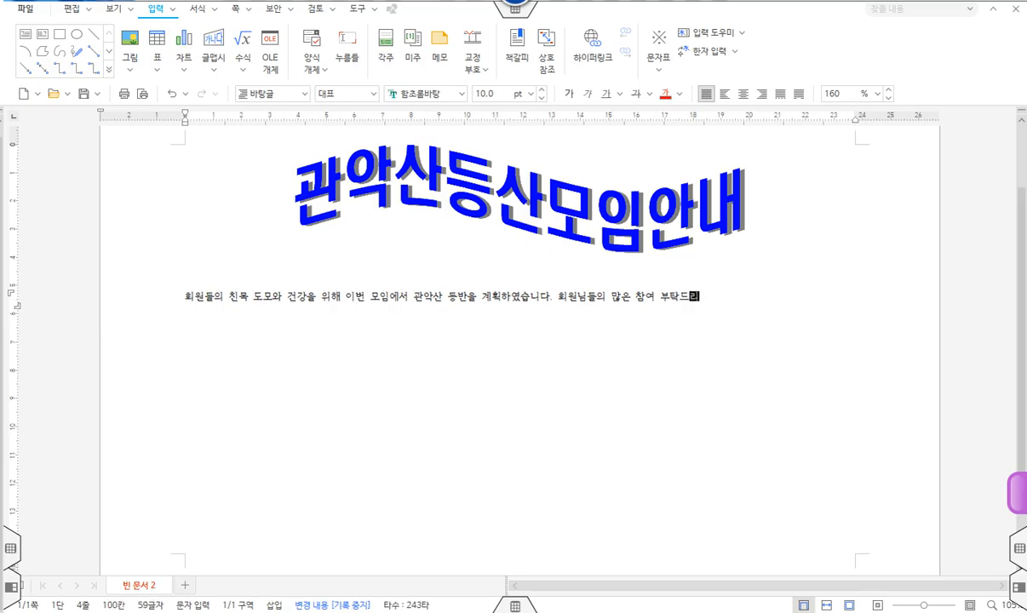
type("니다.")
key("Return")
key("Return")
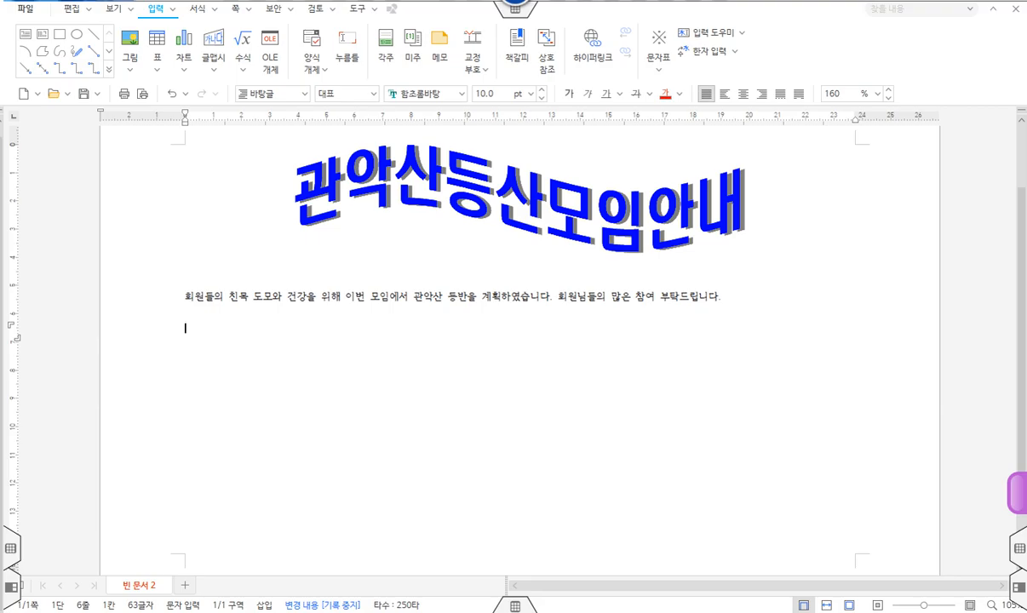
Add the heading "1. 참가 안내" below the body paragraph, followed by the line "참가 인원 : 선착순 20명"
key("Return")
type("1. ")
type("참가 ㅇ")
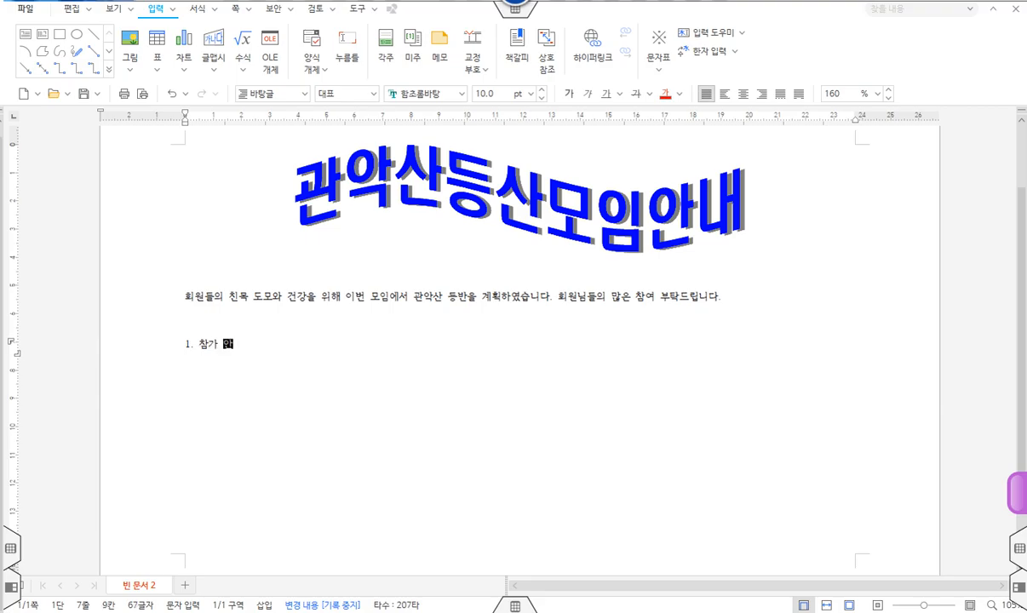
type("안내")
key("Return")
type("참가")
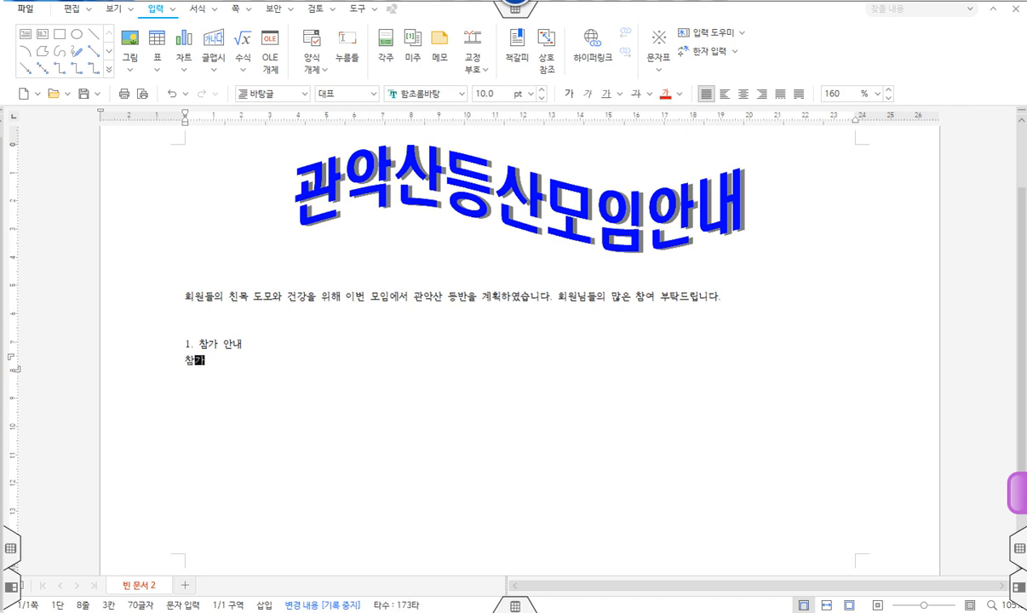
type(" 인원 : ")
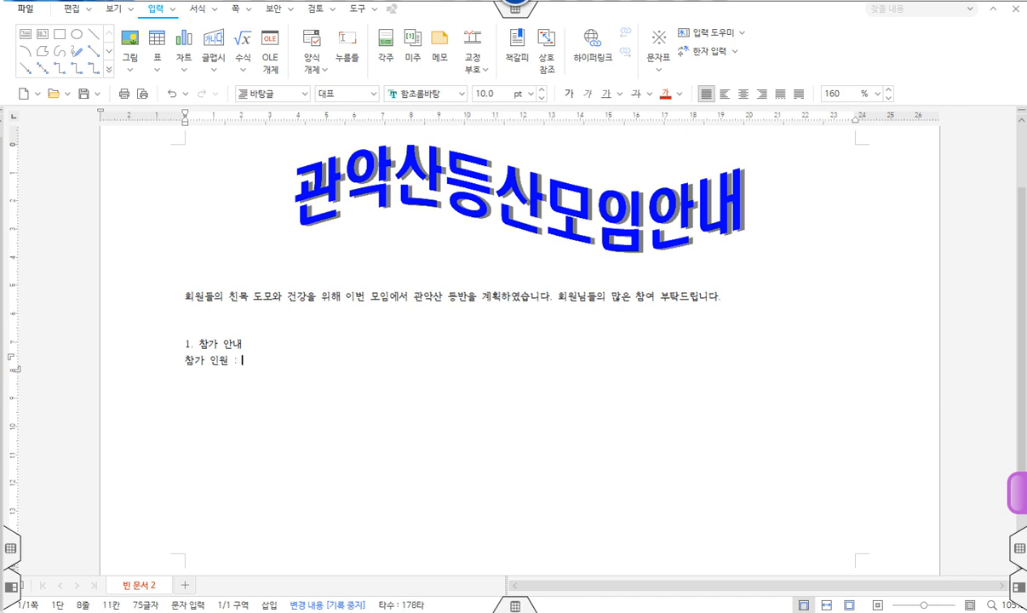
type("선ㅊ순 20ㅁ")
key("Return")
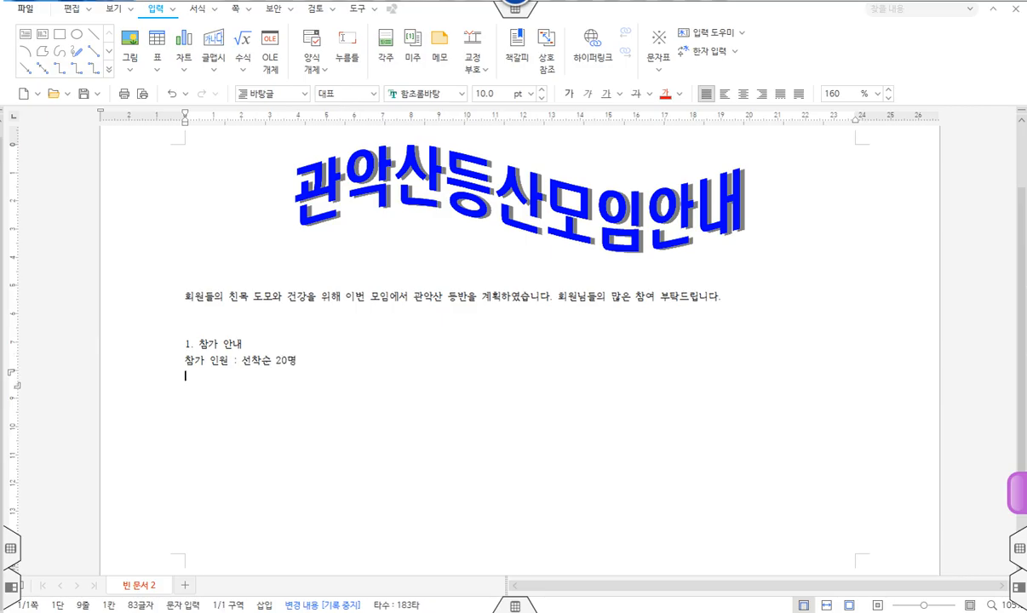
Add the application period line "신청 기간 : 5월 11일(토요일)까지" below the participant count
type("신청 기가")
type("ㄴ ")
type(": 5월 11일")
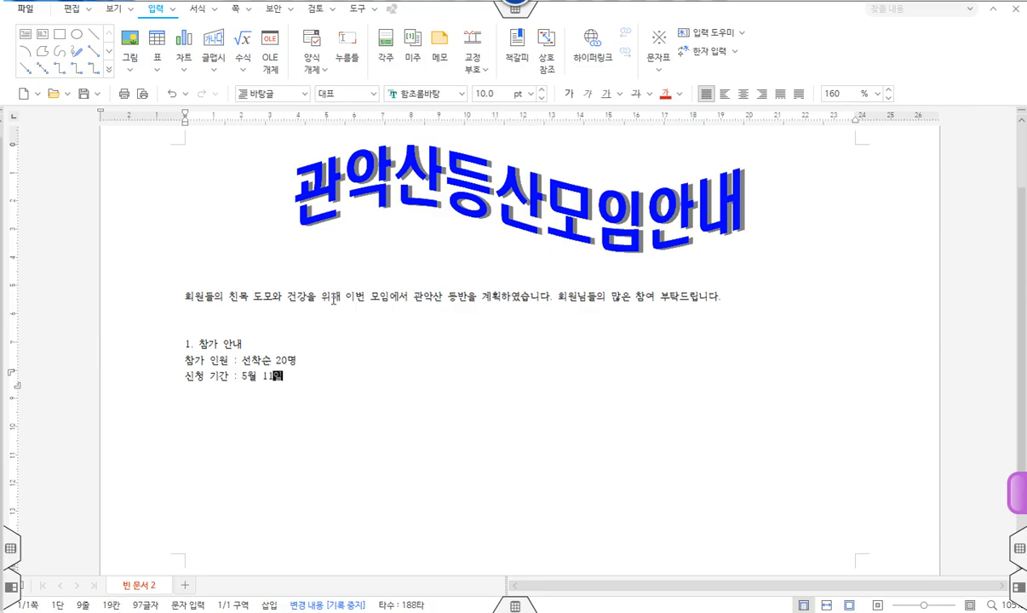
type("(토요일(")
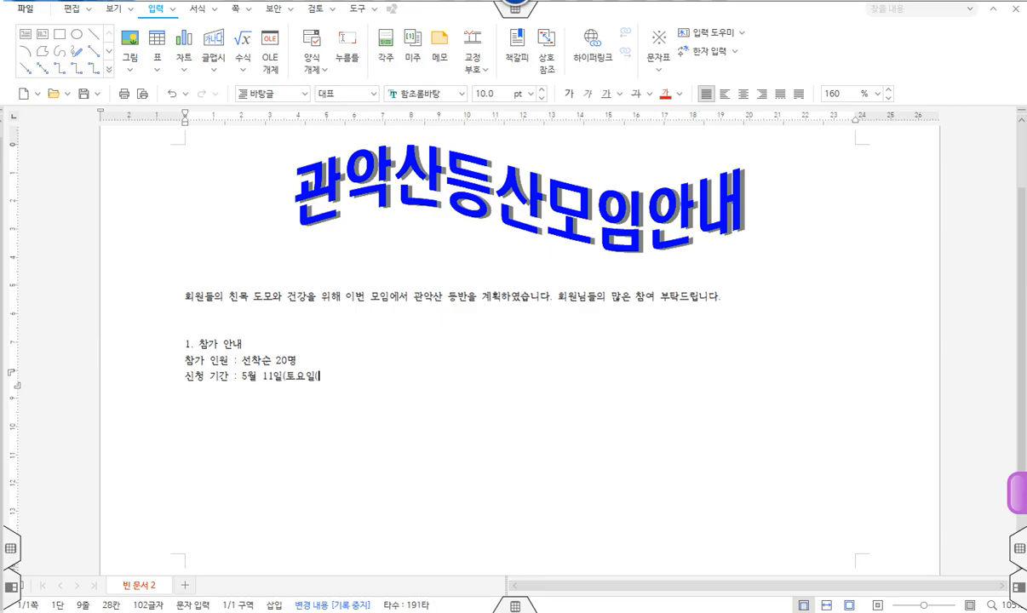
key("BackSpace")
key("BackSpace")
key("BackSpace")
type(") 까지")
key("Return")
Add the "문의 사항 :" line with the manager's name, the title 총무 and the phone number in parentheses
type("문")
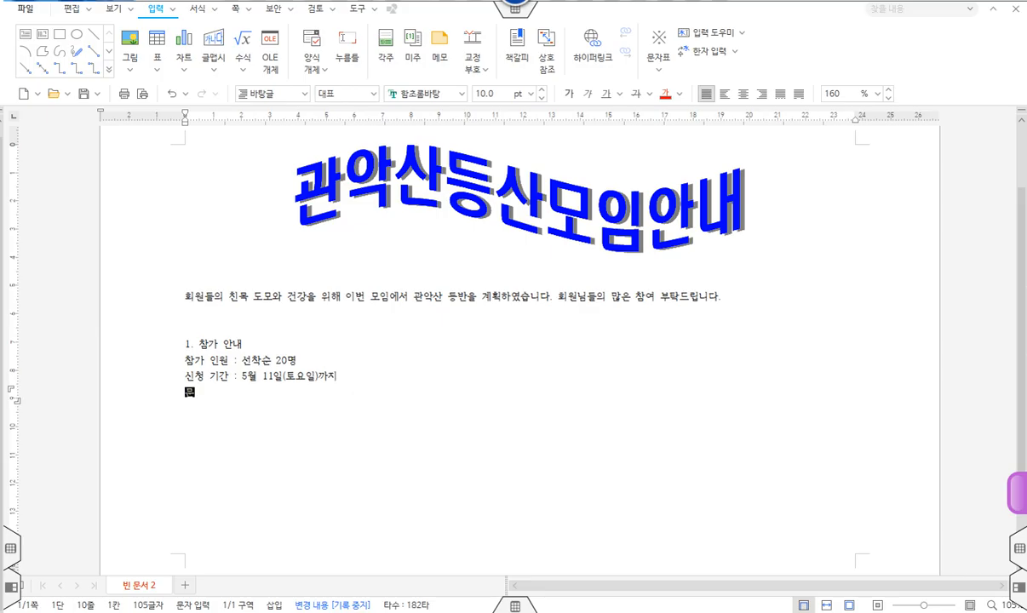
type("의 사항 : ")
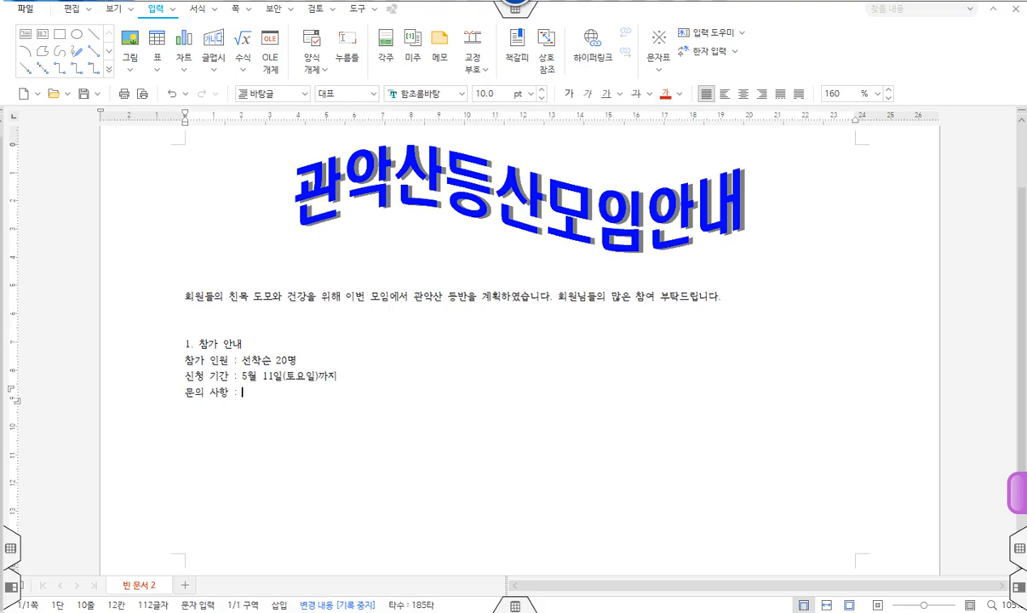
type("김제동 홍")
type("무(010-12")
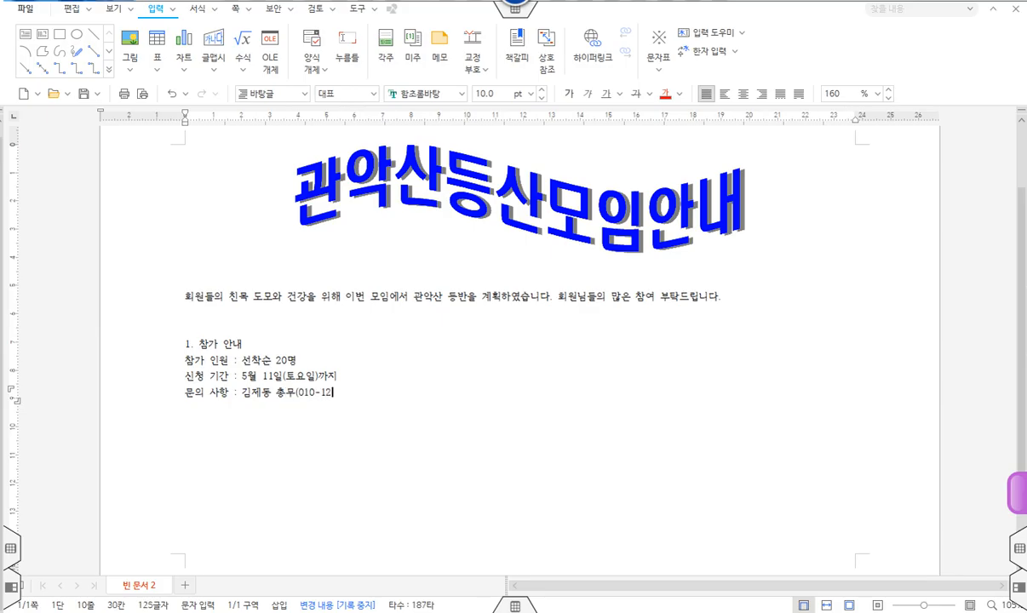
type("34-5678_")
key("Return")
Add the fee line "참가 비용 : 회원(40,000), 비회원(50,000)" below the contact line
type("참가 비")
type("용 : ")
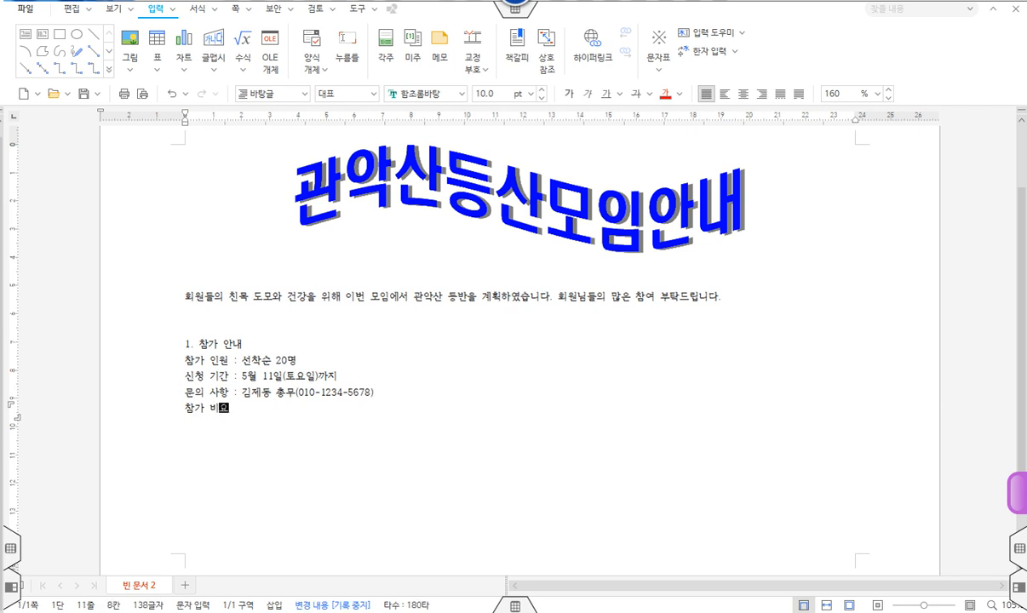
type("회")
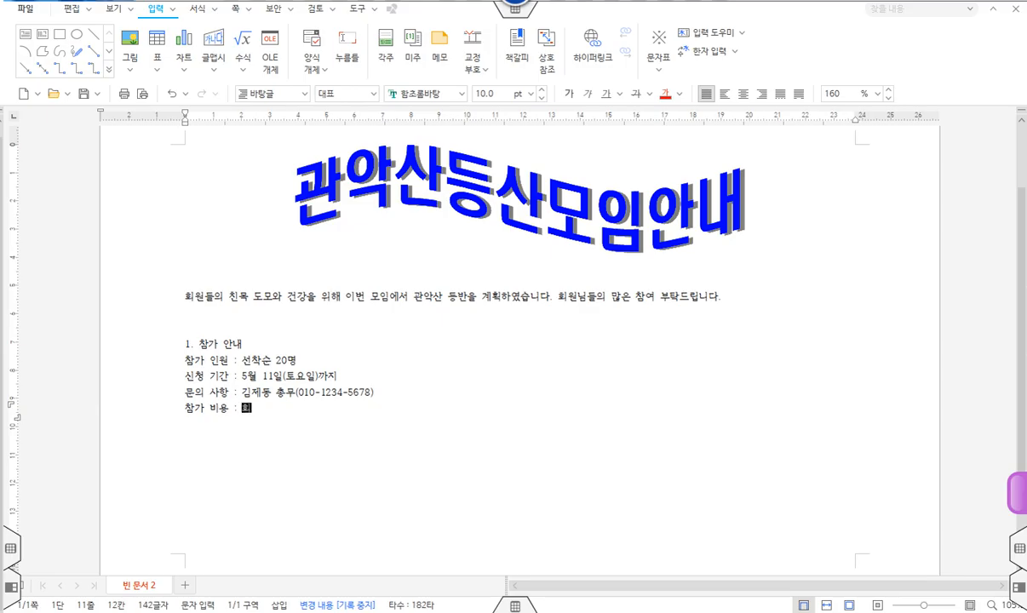
type("원(40,000), 비회원")
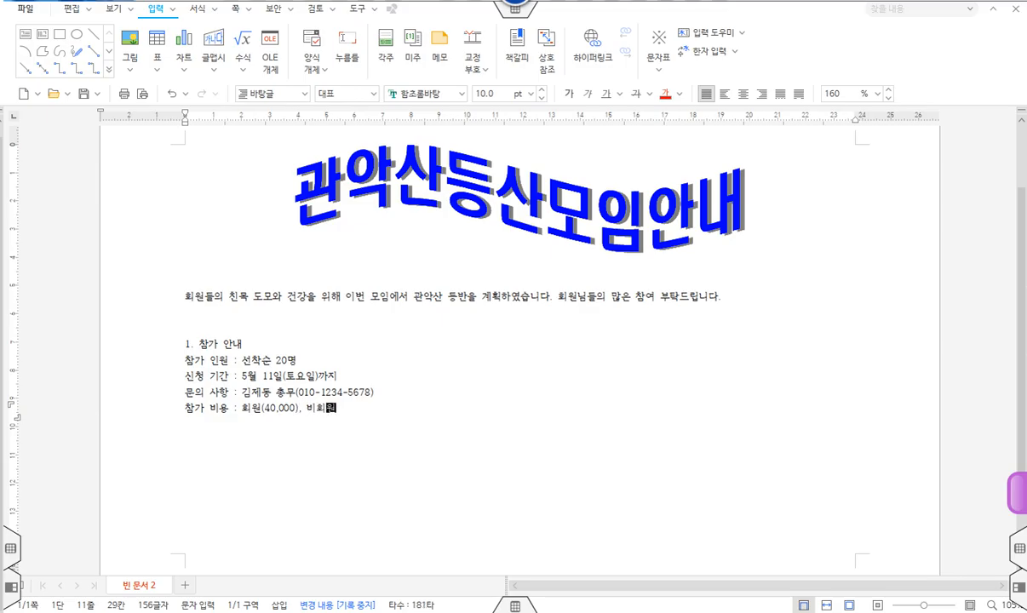
type("(50,000)")
key("Return")
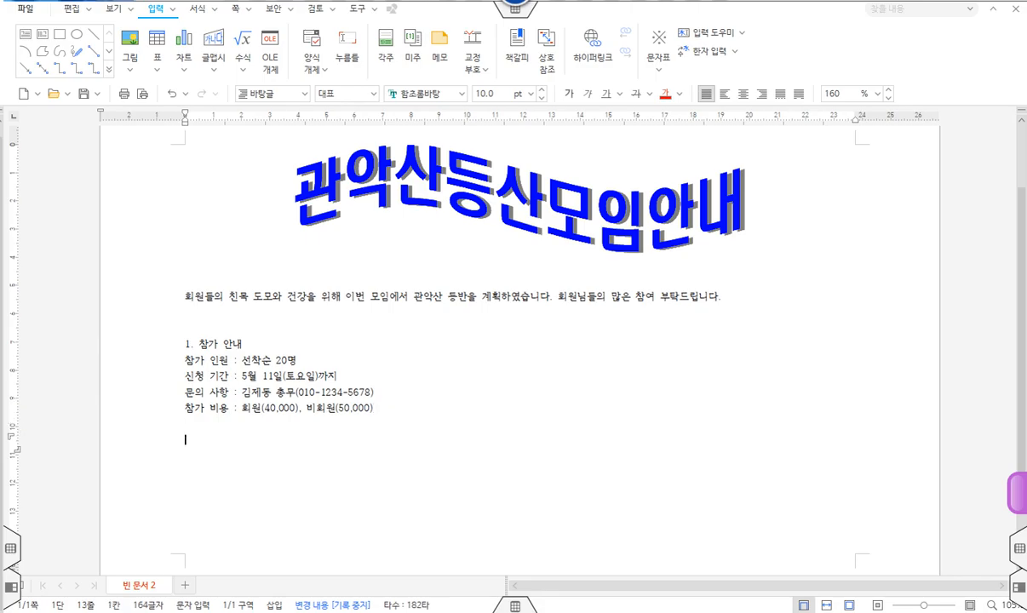
After a blank line, add the heading "2. 등산 일정" and the line "등산 일시 : 5월 25일(토요일) 오전 9시"
key("Return")
type("2. 등산 일ㅈㅓㅇ")
key("Return")
type("ㄷㅡㅇ산 일시 ")
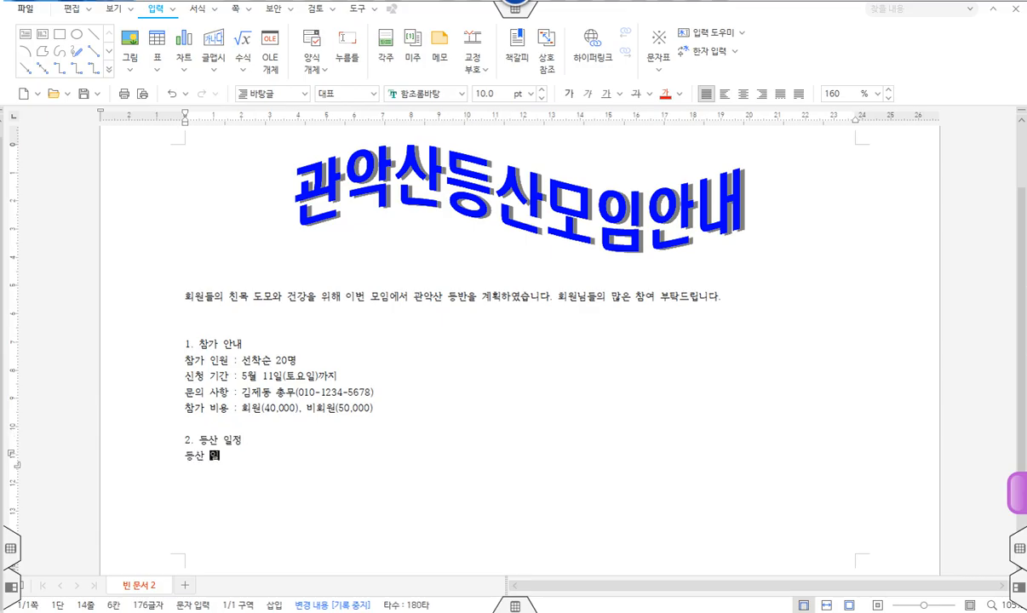
type(": 5월 ")
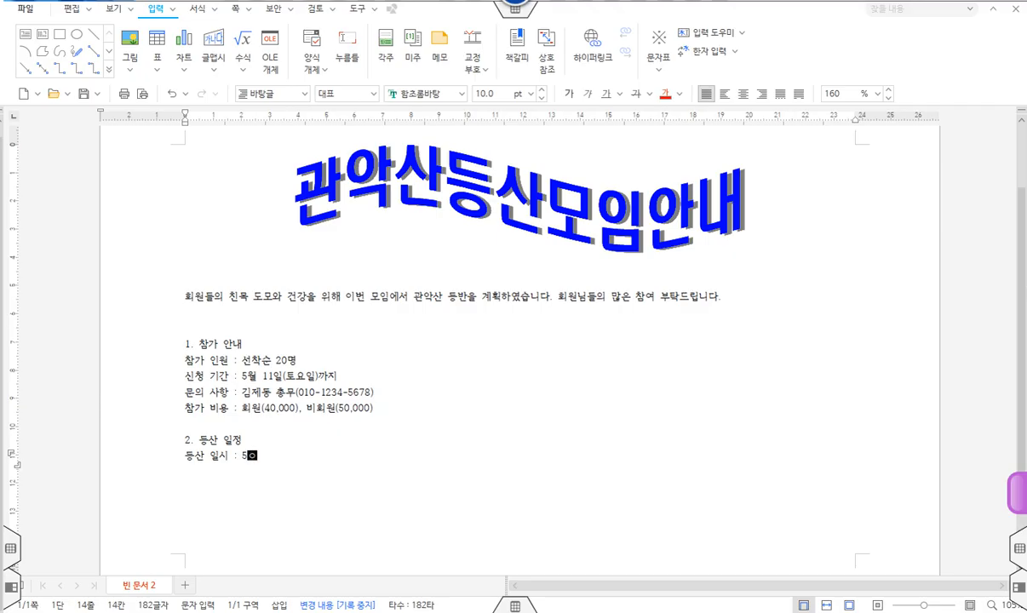
type("25일(토요일) 오전 9시")
key("Return")
Add the meeting place line "모임 장소 : 지하철 2호선 서울대입구역 3번 출구"
type("ㅁ모임 장소 ")
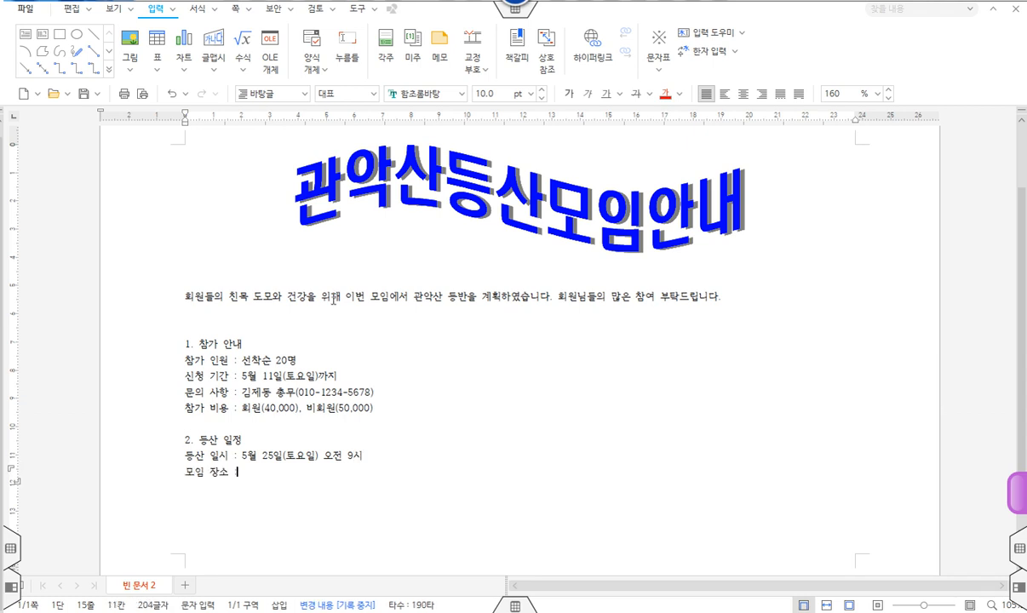
type(": 지핯")
type("철 2")
type("호선 ")
type("서울대이")
type("구역 ")
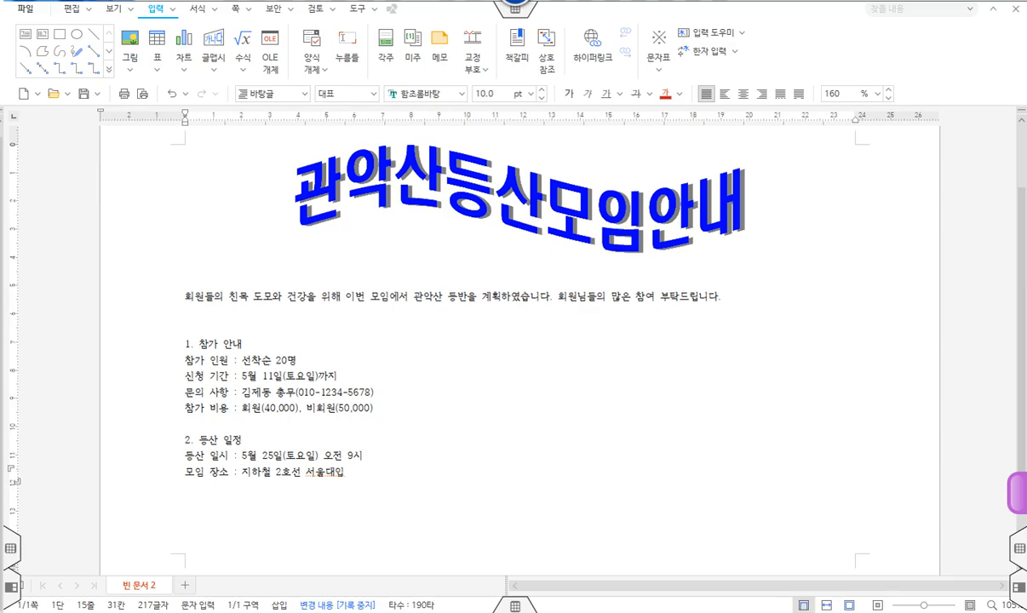
type("3번 출구")
key("Return")
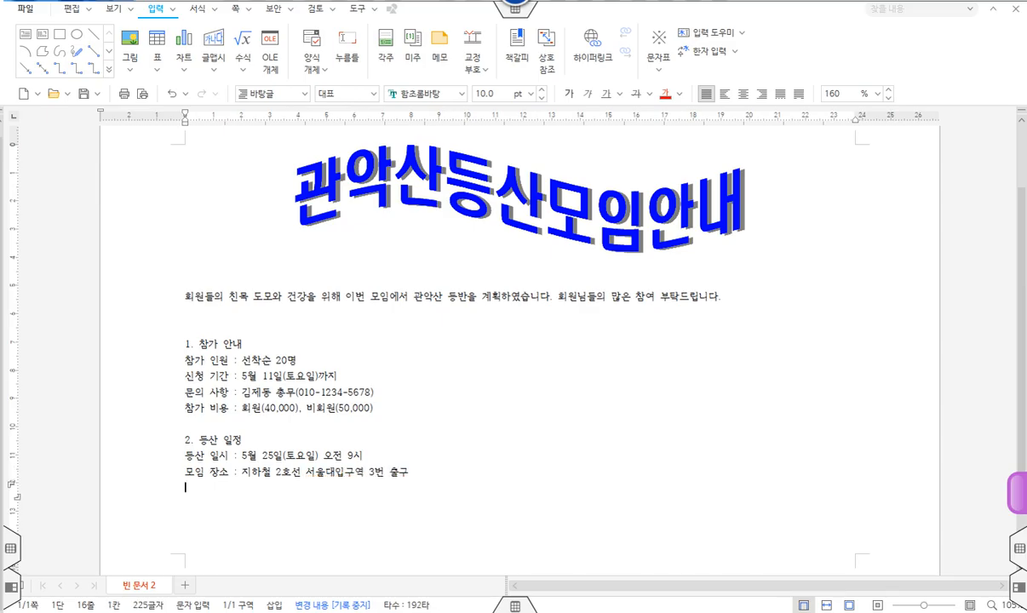
Add the route line "등산 코스 : 만남의 광장 ~ 무너미고개 ~ 팔봉능선 ~ 정상"
type("등산 ")
type("코스 : 만암의")
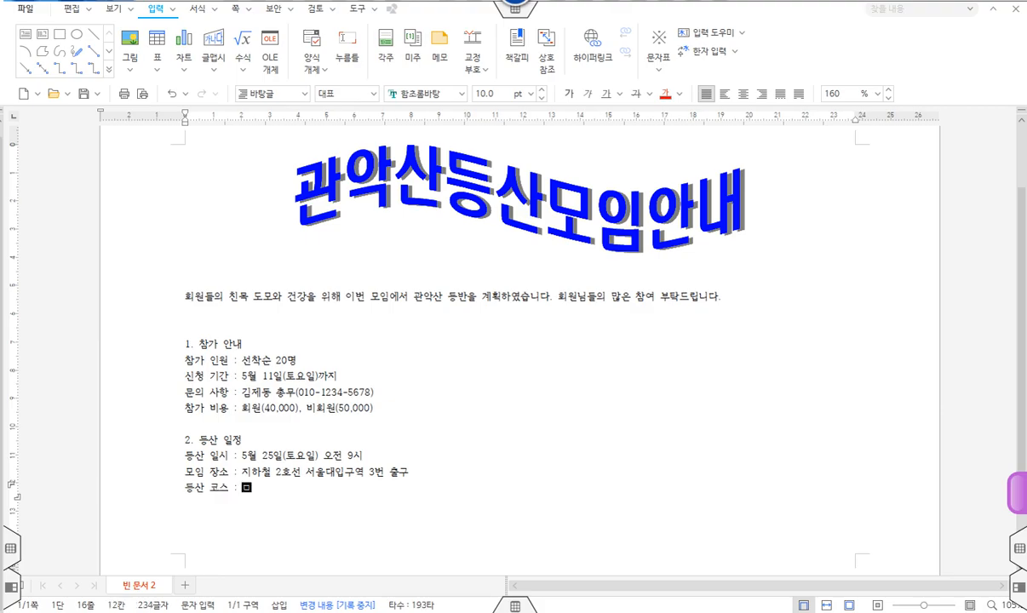
key("BackSpace")
key("BackSpace")
type("남의 과")
type("광장 ")
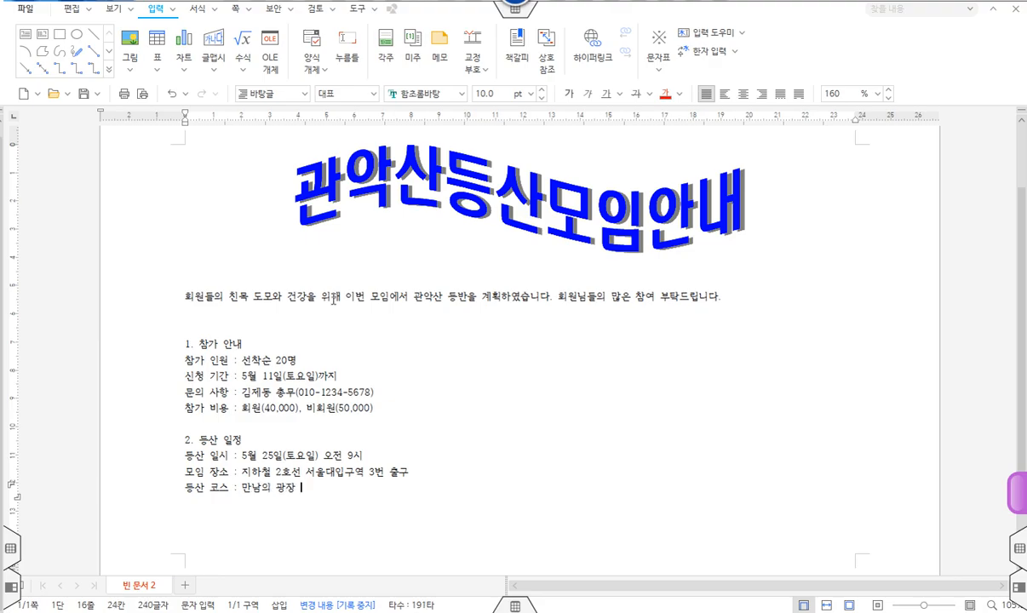
type("~ ㅁ")
type("무너미고개 ")
type("~ 팔")
type("봉능선")
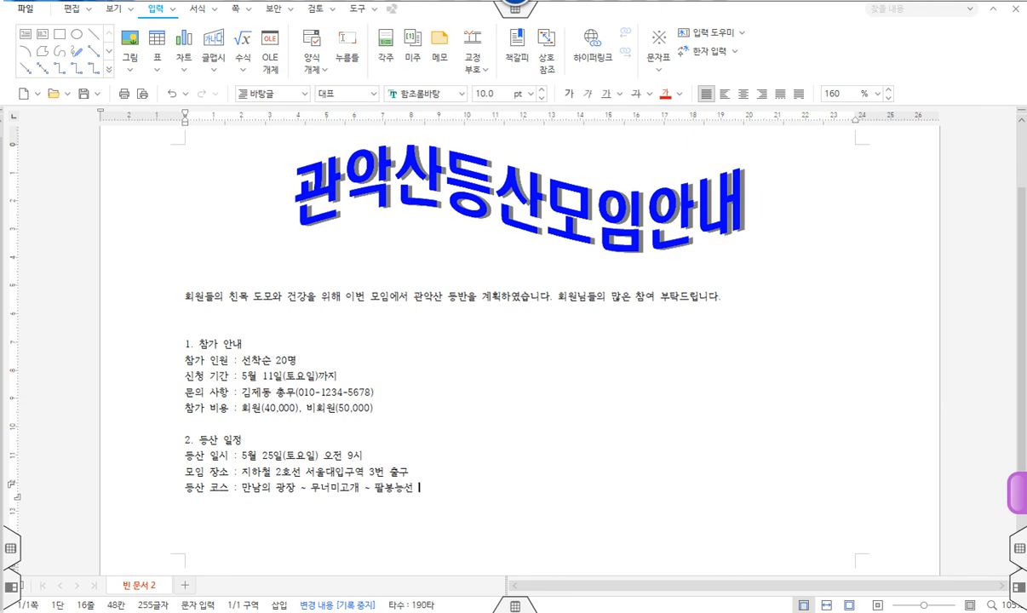
type(" ~ 정상")
Set all text below the title, from the body paragraph to the route line, to 한컴 솔잎 B at 12 pt
left_click_drag(180, 292, 574, 504)
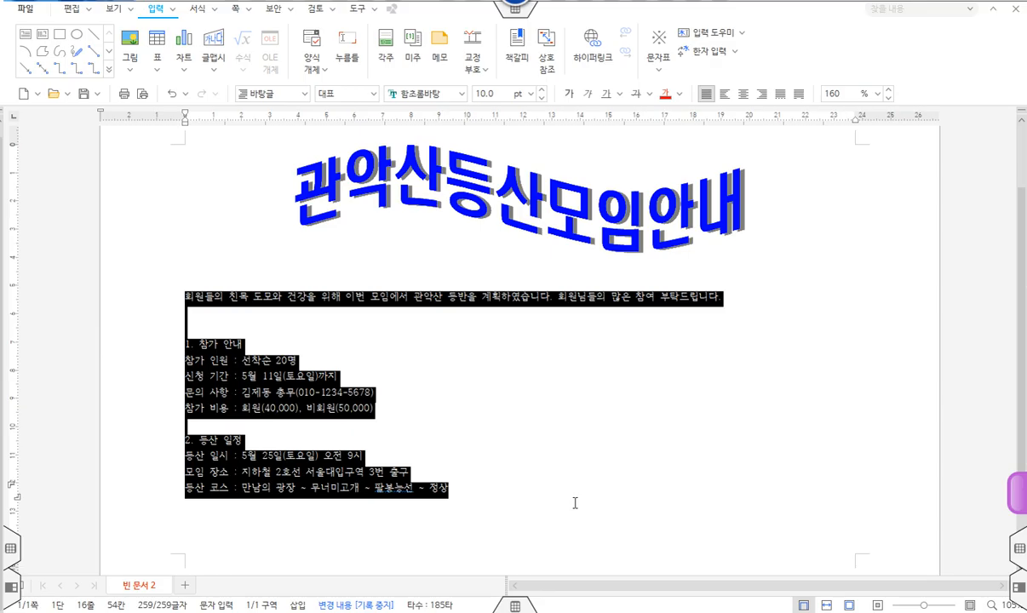
left_click(522, 445)
left_click_drag(187, 299, 538, 491)
left_click(462, 94)
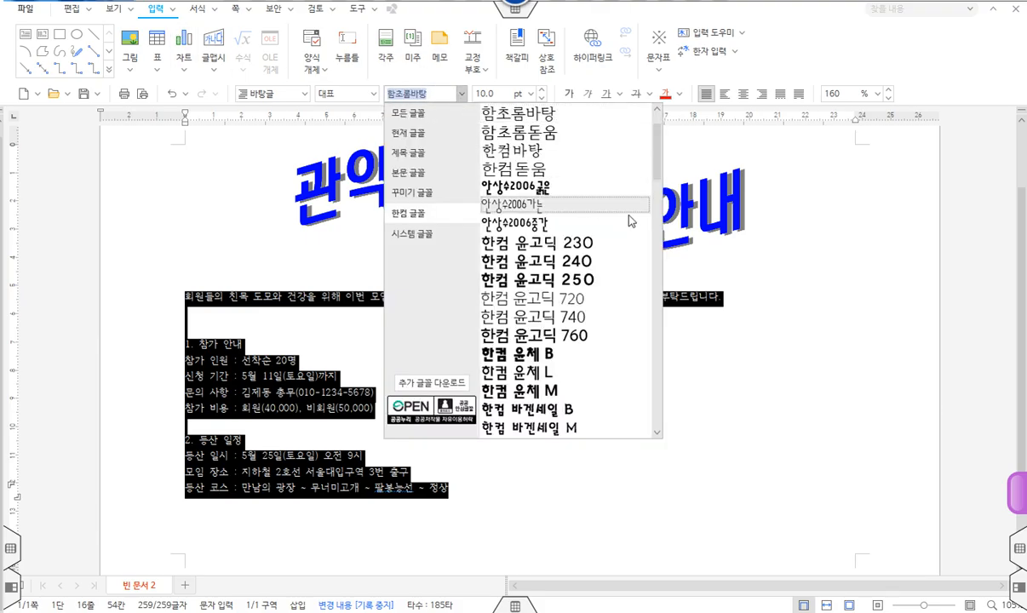
left_click_drag(661, 167, 655, 218)
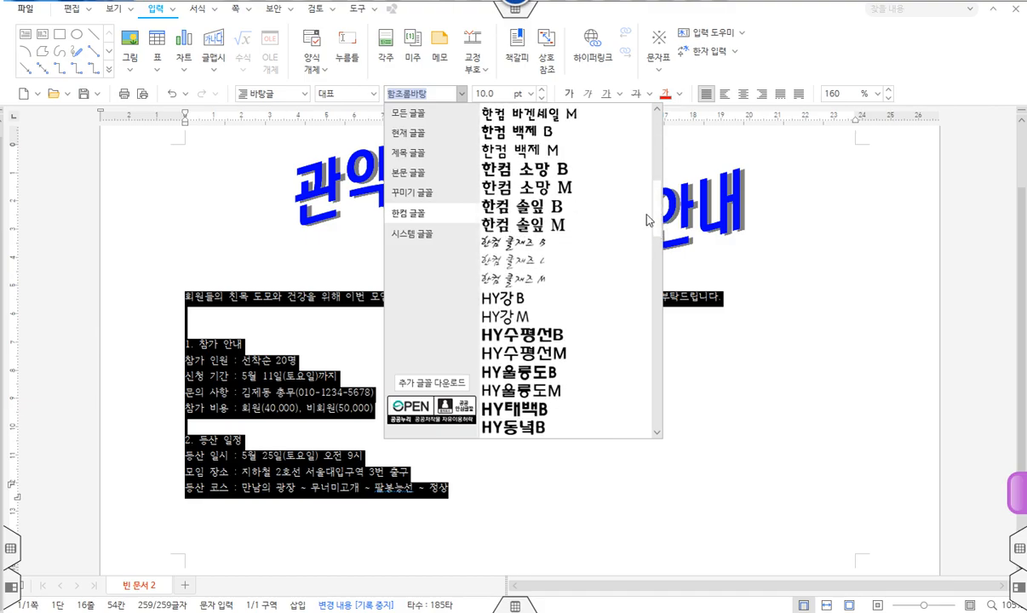
left_click(559, 209)
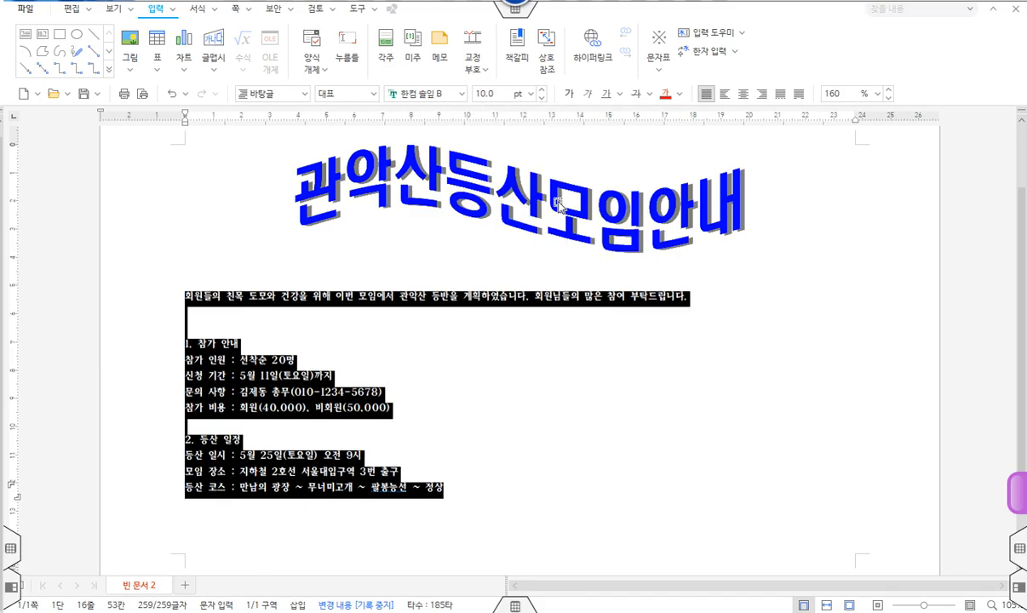
left_click(542, 89)
left_click(543, 90)
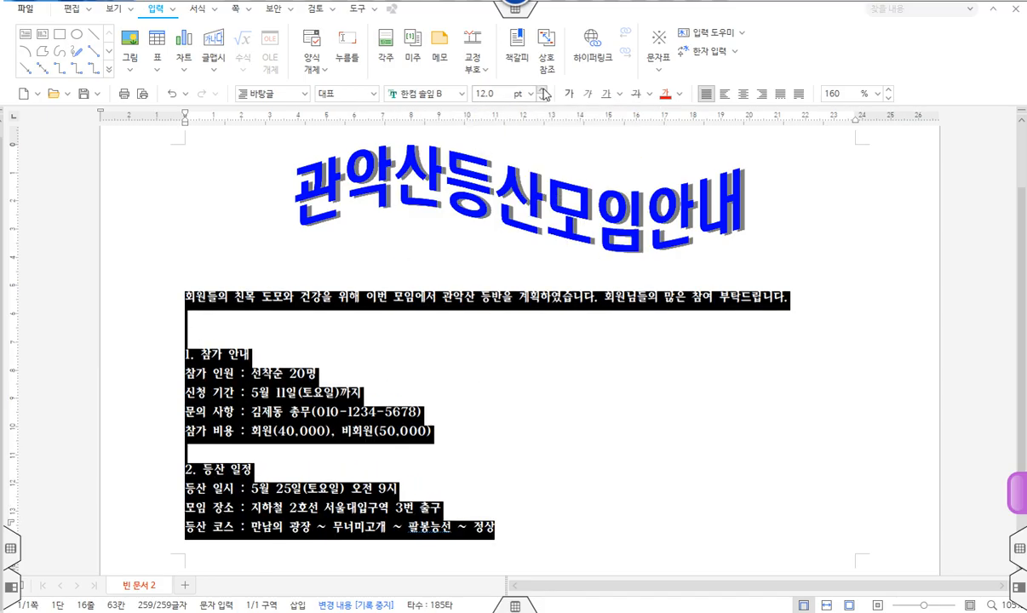
Delete one of the two blank lines between the body paragraph and the "1. 참가 안내" heading
left_click(466, 340)
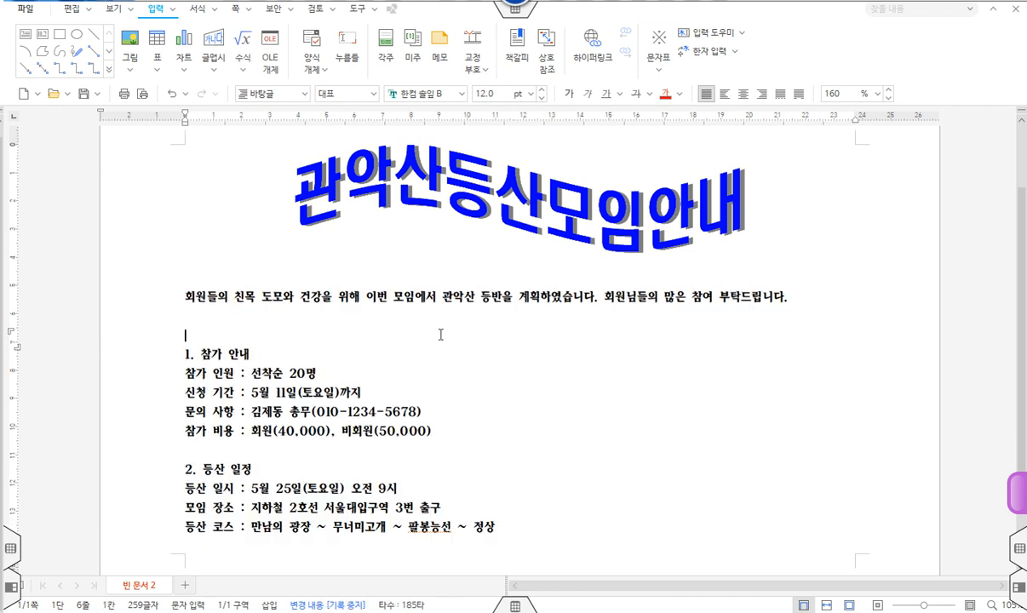
key("Delete")
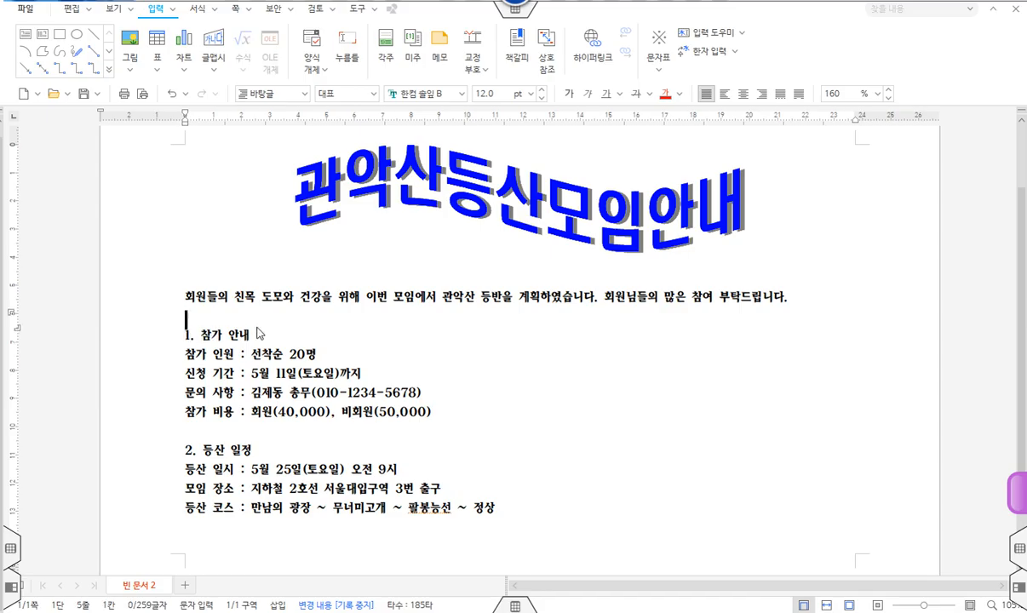
Format the "1. 참가 안내" heading as bold red text at 13 pt
left_click_drag(248, 335, 170, 336)
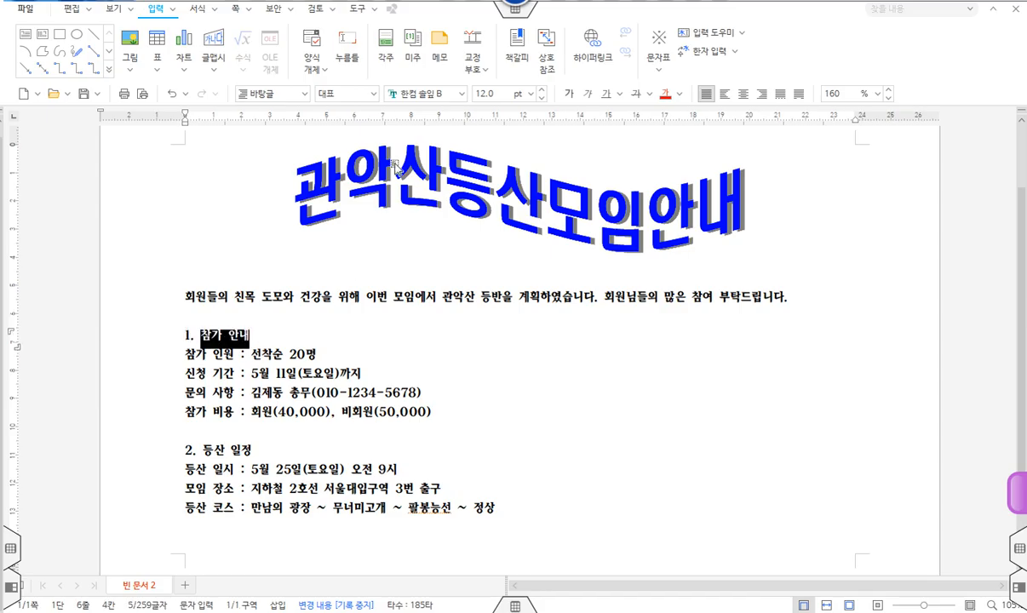
left_click(569, 94)
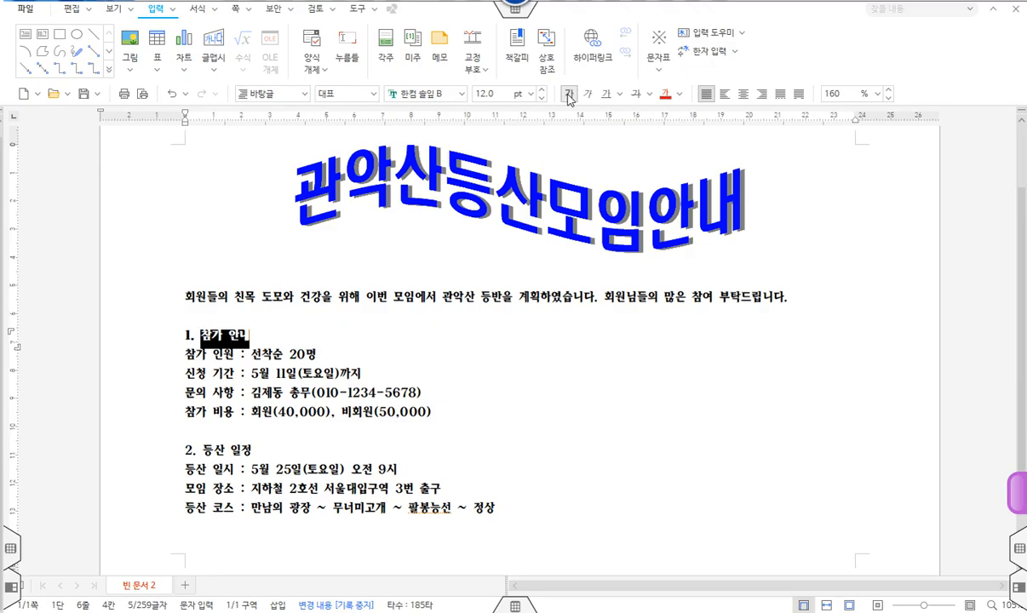
left_click(680, 95)
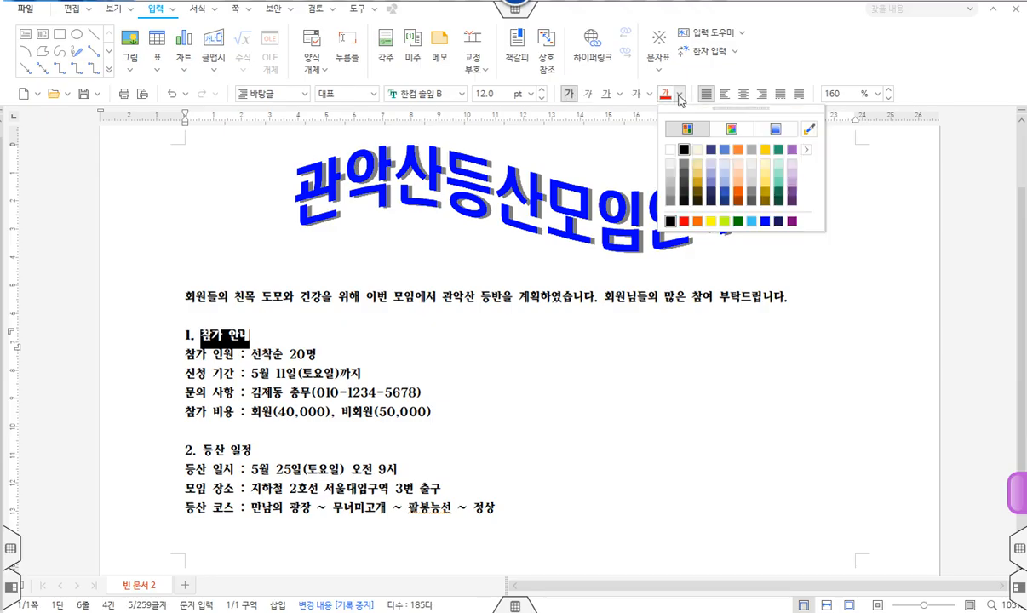
left_click(645, 212)
left_click(366, 372)
left_click(270, 334)
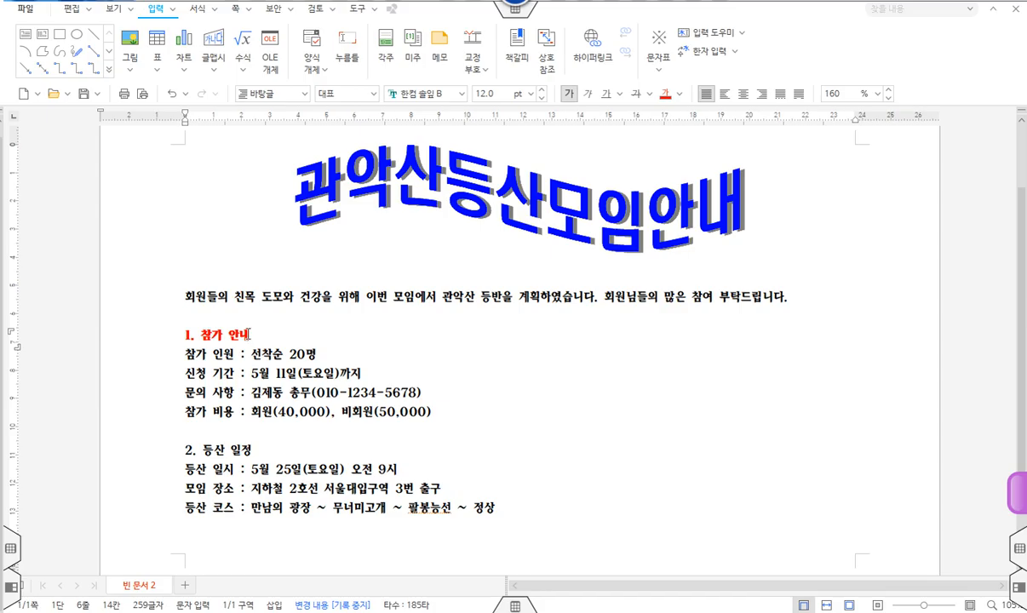
left_click_drag(265, 334, 201, 335)
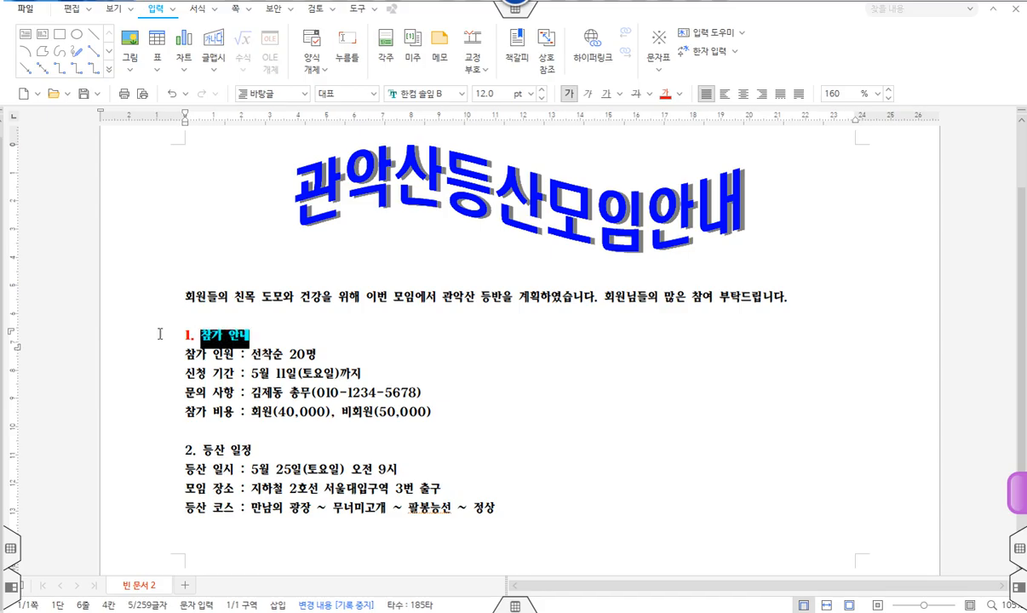
left_click(541, 89)
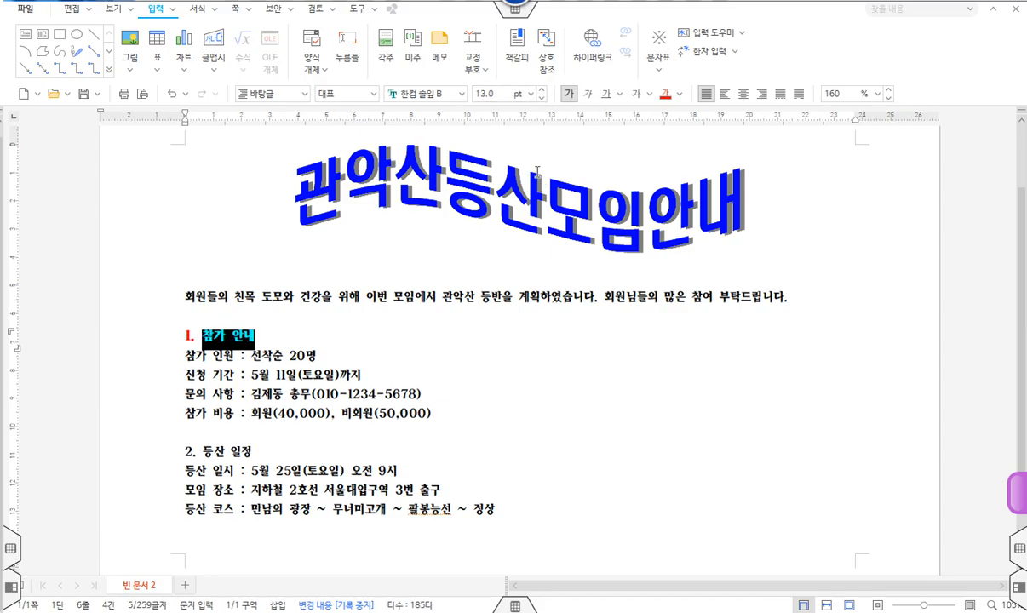
left_click(211, 326)
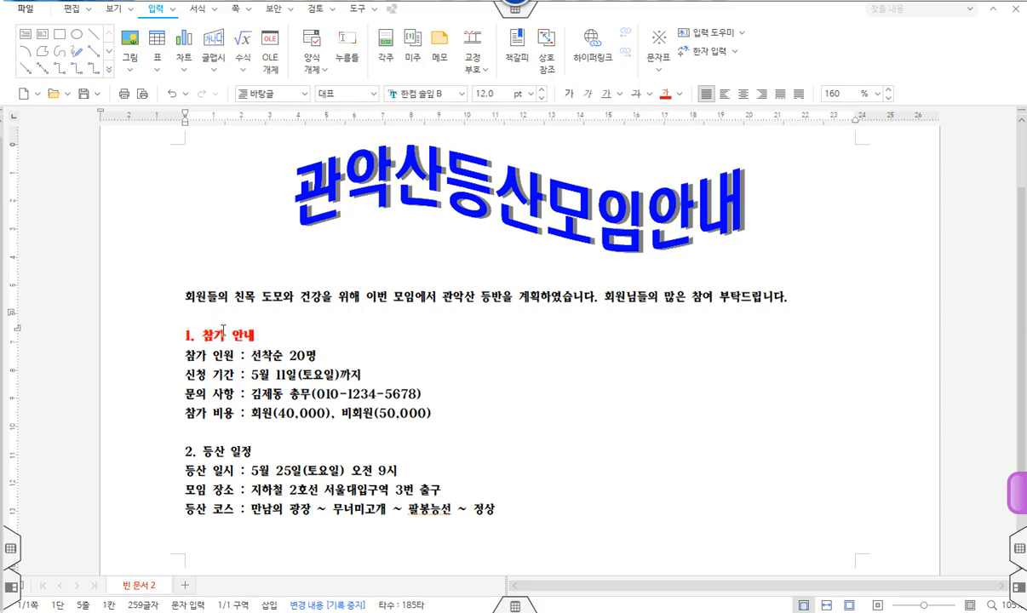
Copy both the character and paragraph formatting of the "1. 참가 안내" heading with 모양 복사
key("ctrl+2")
mouse_move(180, 325)
left_mouse_down()
mouse_move(266, 345)
mouse_move(214, 401)
mouse_move(221, 442)
mouse_move(259, 459)
left_mouse_up()
key("Escape")
left_click(223, 338)
key("Right")
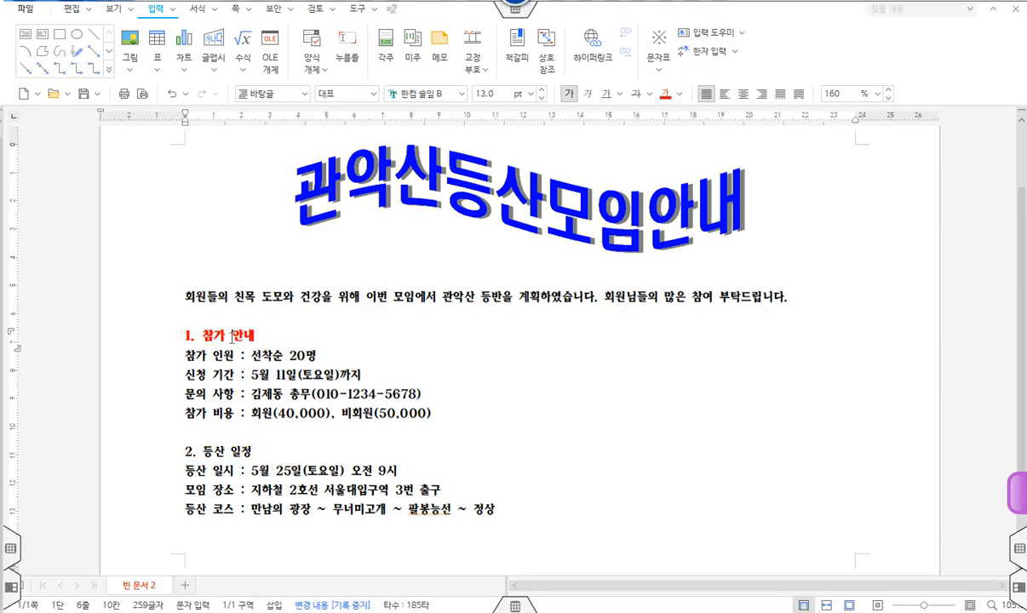
left_click(71, 9)
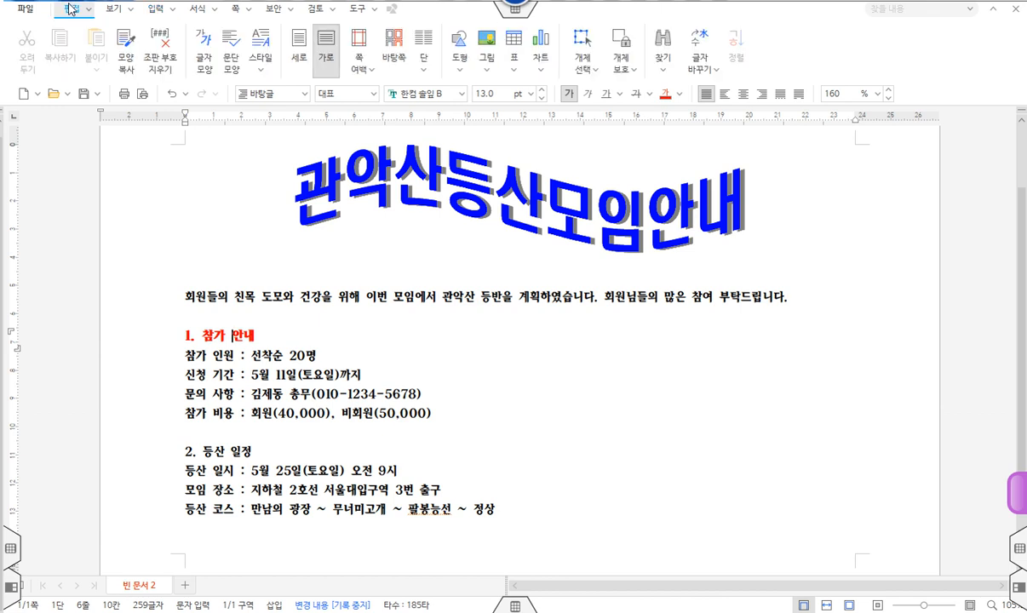
left_click(126, 47)
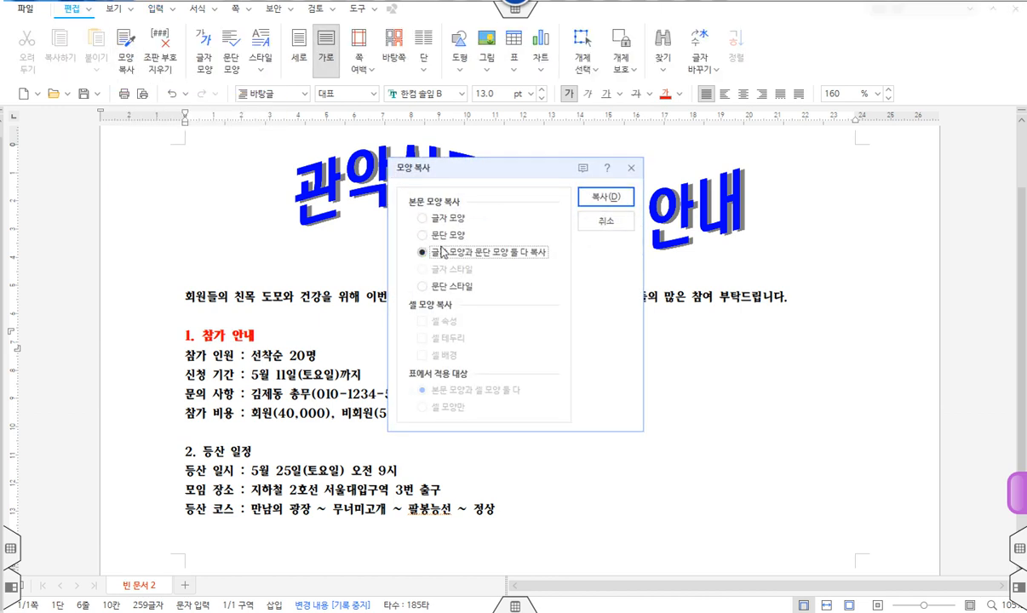
mouse_move(416, 242)
left_mouse_down()
mouse_move(445, 259)
mouse_move(554, 260)
left_mouse_up()
left_click_drag(471, 211, 419, 250)
key("Escape")
left_click(599, 199)
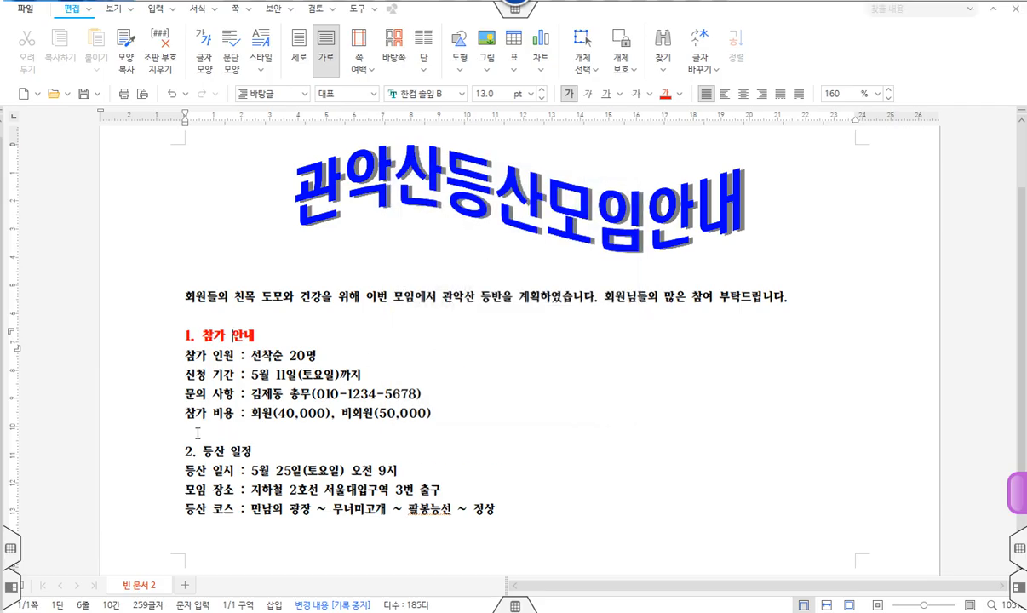
Apply the copied heading formatting to the "2. 등산 일정" line
left_click_drag(253, 450, 175, 450)
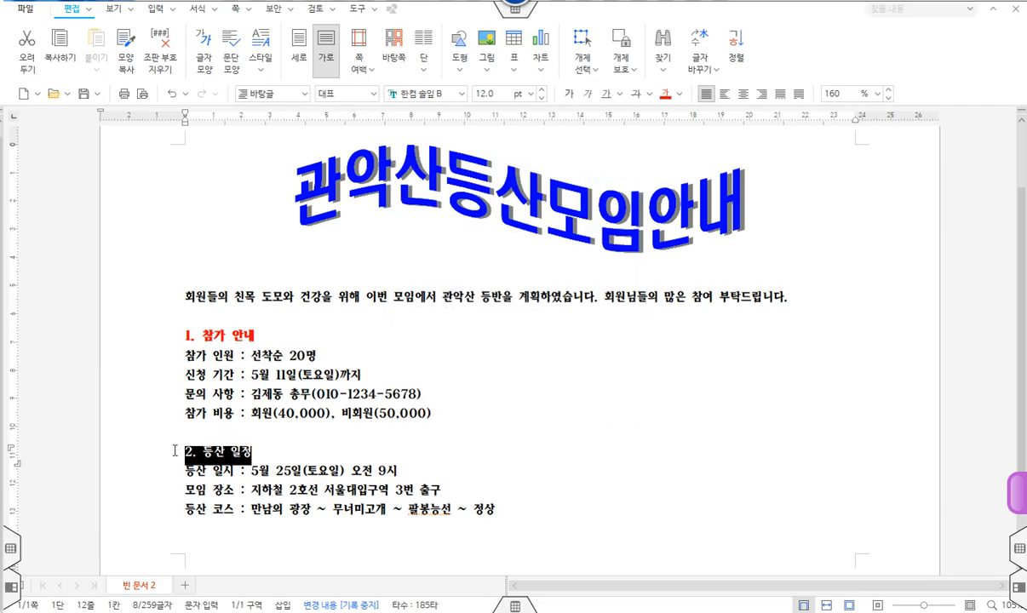
left_click(125, 47)
left_click(269, 415)
left_click_drag(204, 451, 223, 452)
key("Delete")
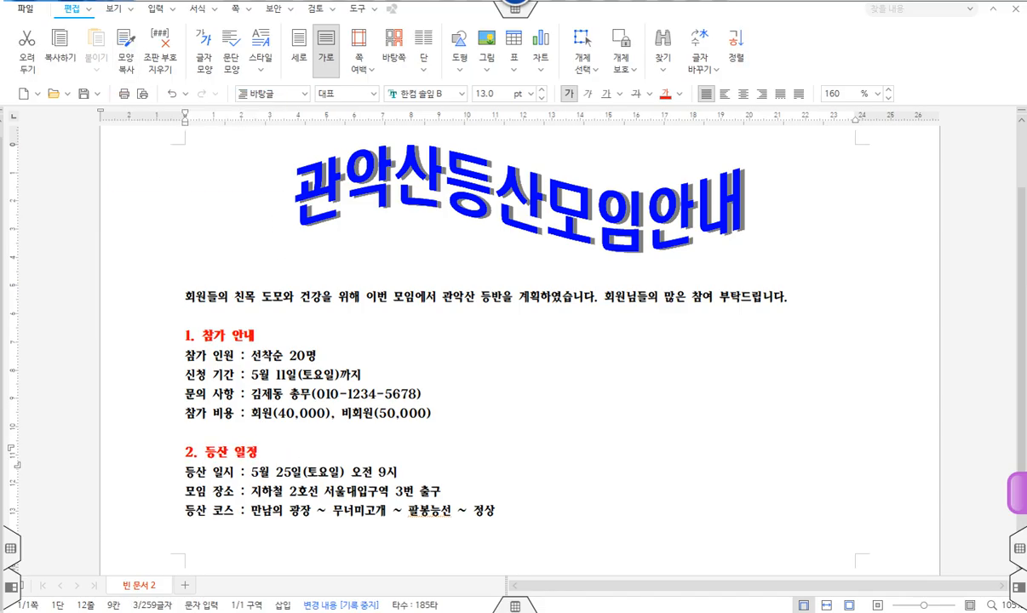
key("End")
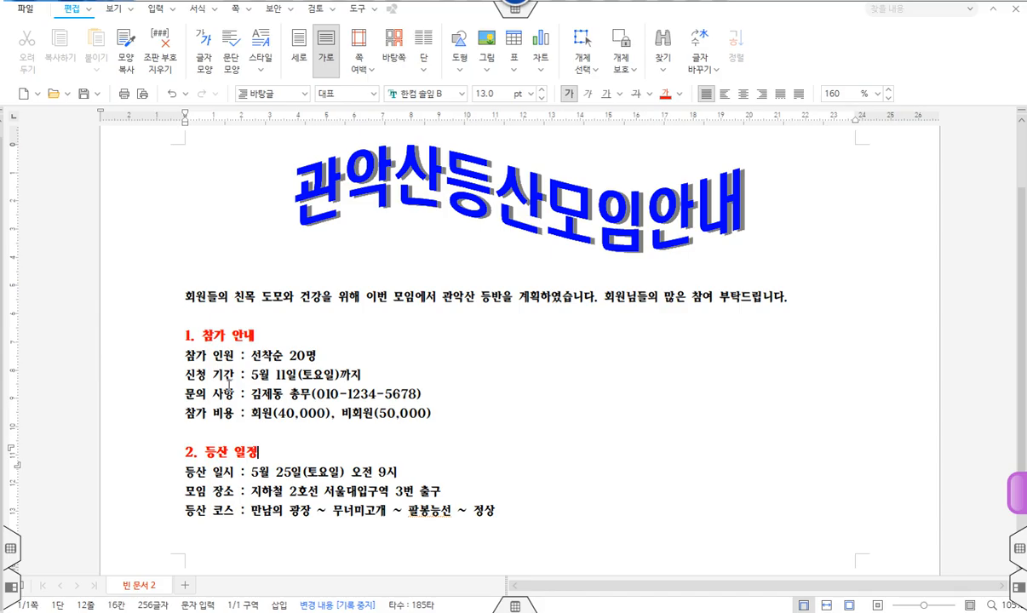
Add red checkmark picture bullets to the four lines under "1. 참가 안내"
left_click_drag(185, 355, 469, 413)
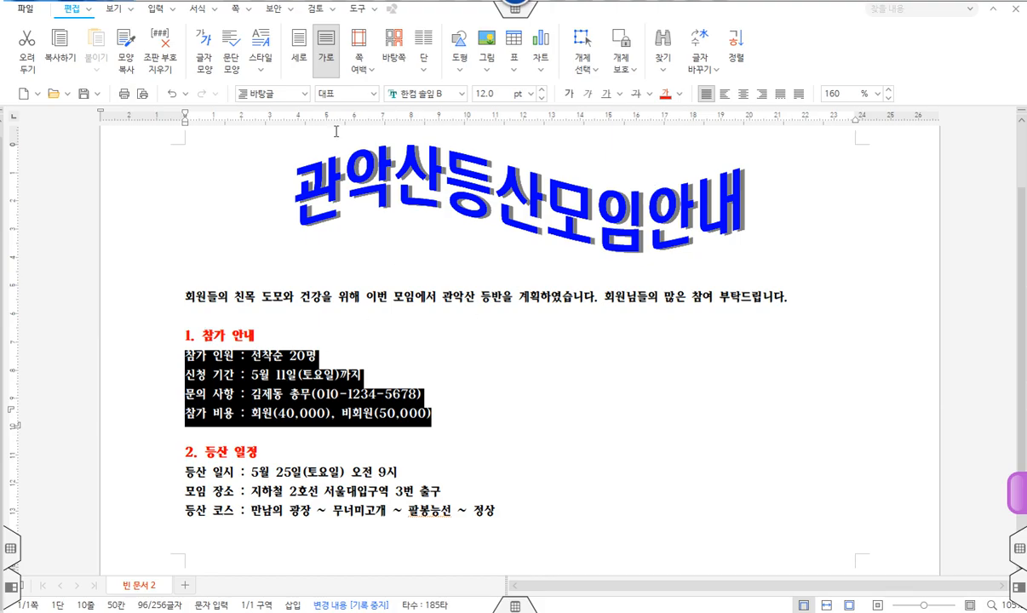
left_click(198, 11)
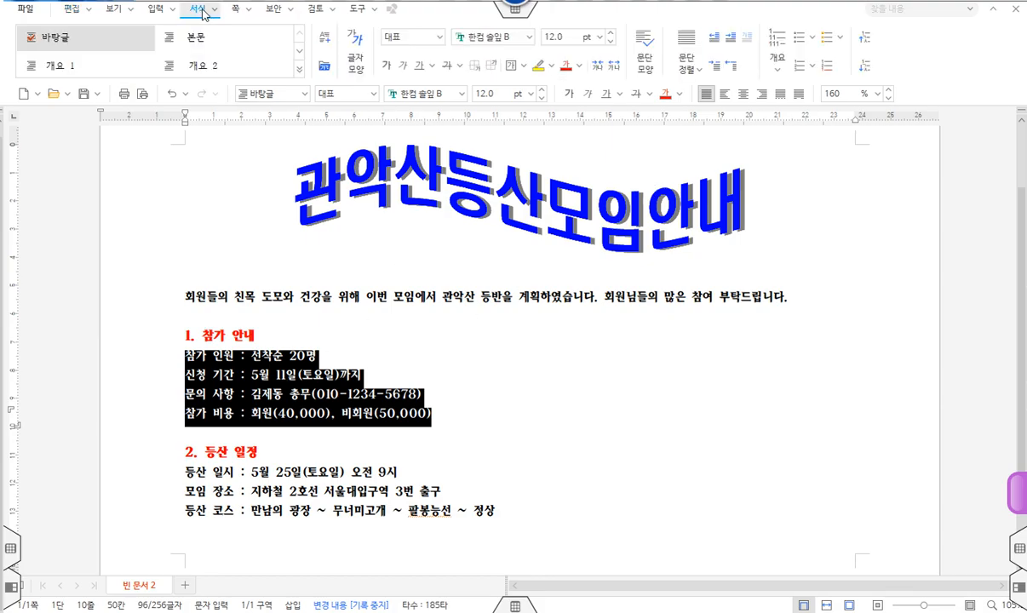
left_click(842, 38)
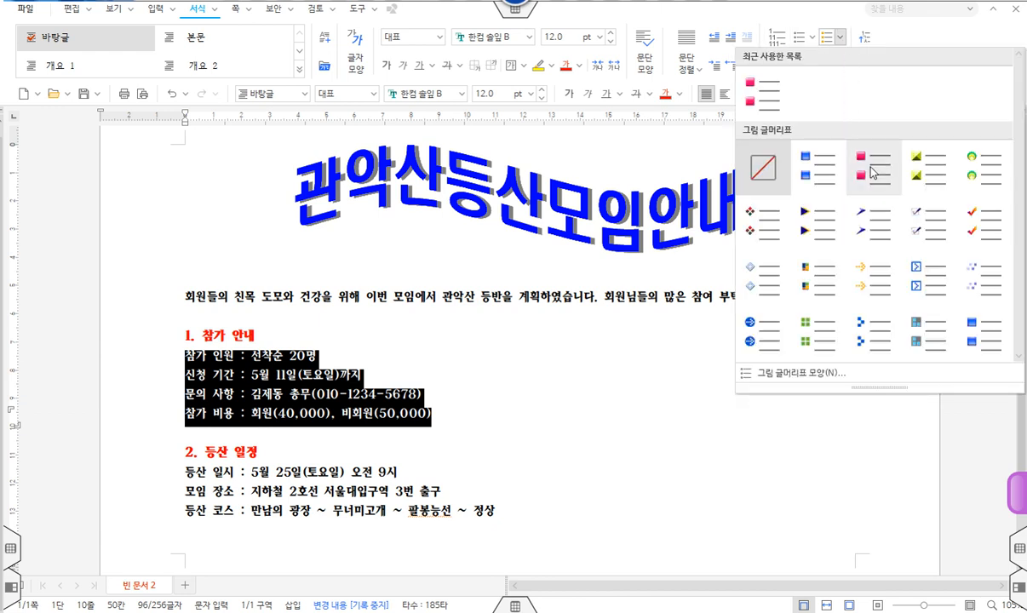
left_click(969, 227)
left_click(482, 401)
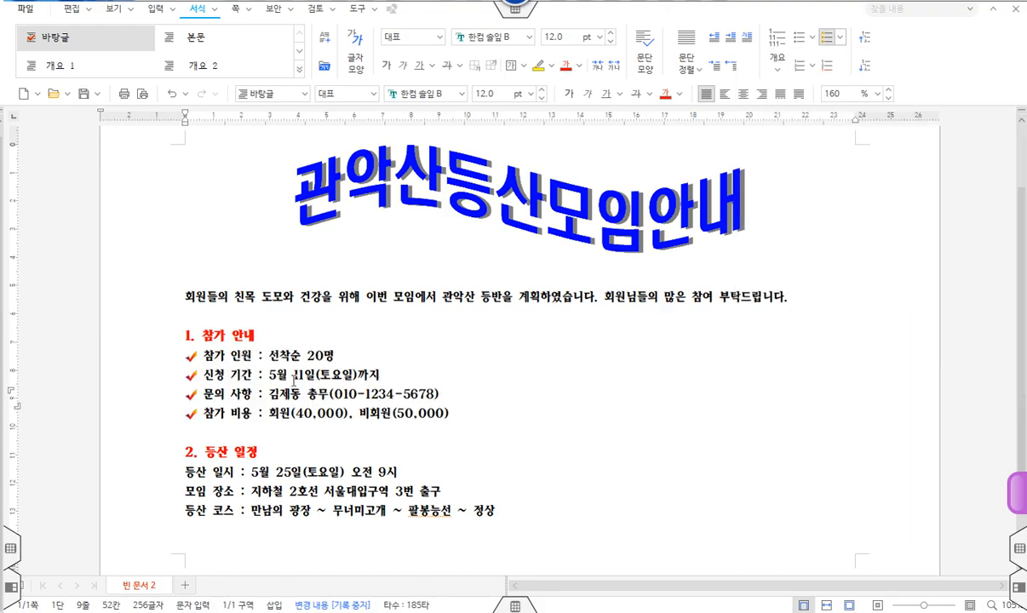
Indent the four bulleted lines under "1. 참가 안내" by moving their left paragraph margin to about 0.5 on the ruler
left_click_drag(203, 355, 495, 418)
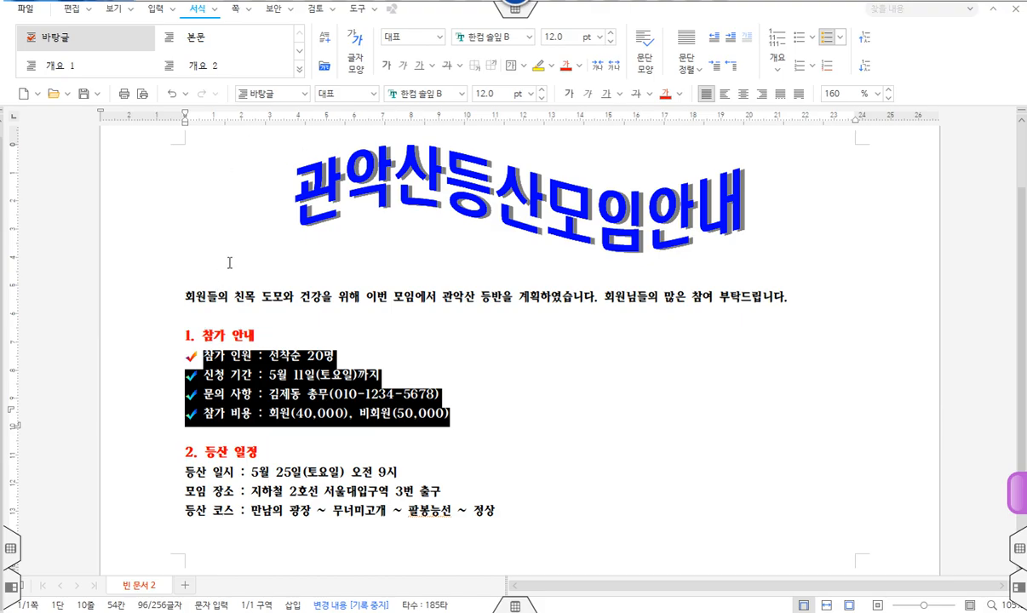
key("ctrl+2")
mouse_move(141, 356)
left_mouse_down()
mouse_move(197, 359)
mouse_move(205, 460)
left_mouse_up()
key("Escape")
left_click(221, 372)
left_click_drag(203, 356, 474, 418)
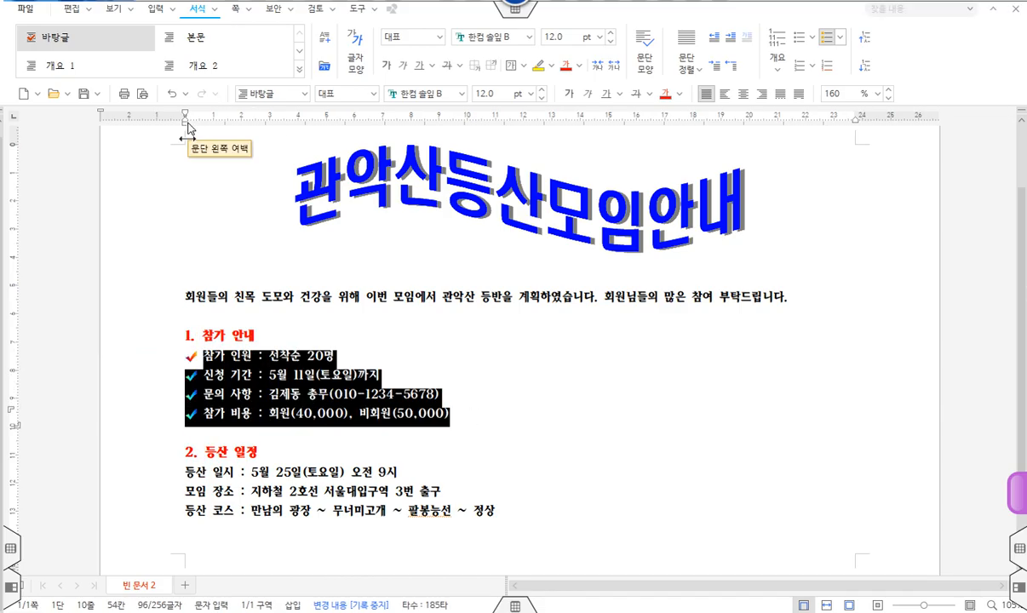
key("ctrl+2")
left_click_drag(181, 121, 192, 128)
key("Escape")
left_click_drag(187, 123, 201, 125)
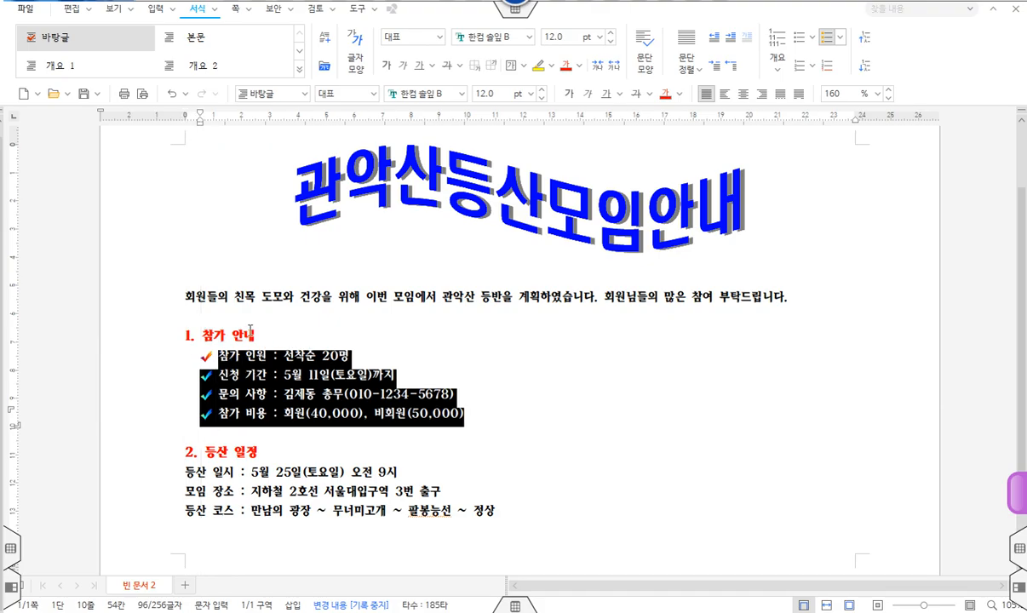
left_click(277, 355)
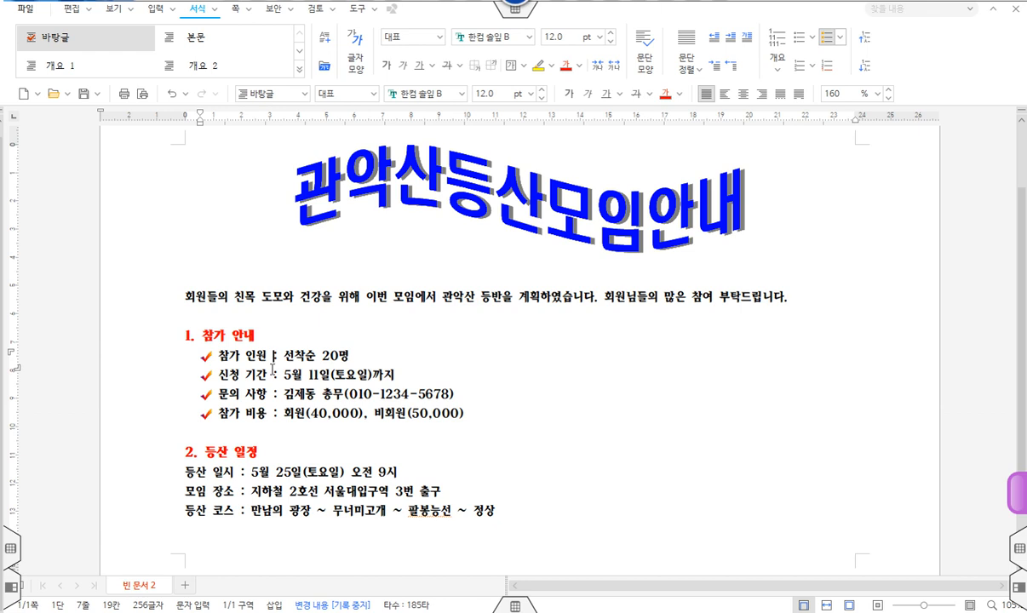
Copy the character and paragraph formatting of the "신청 기간" line onto the three lines under "2. 등산 일정"
left_click(297, 375)
left_click(71, 8)
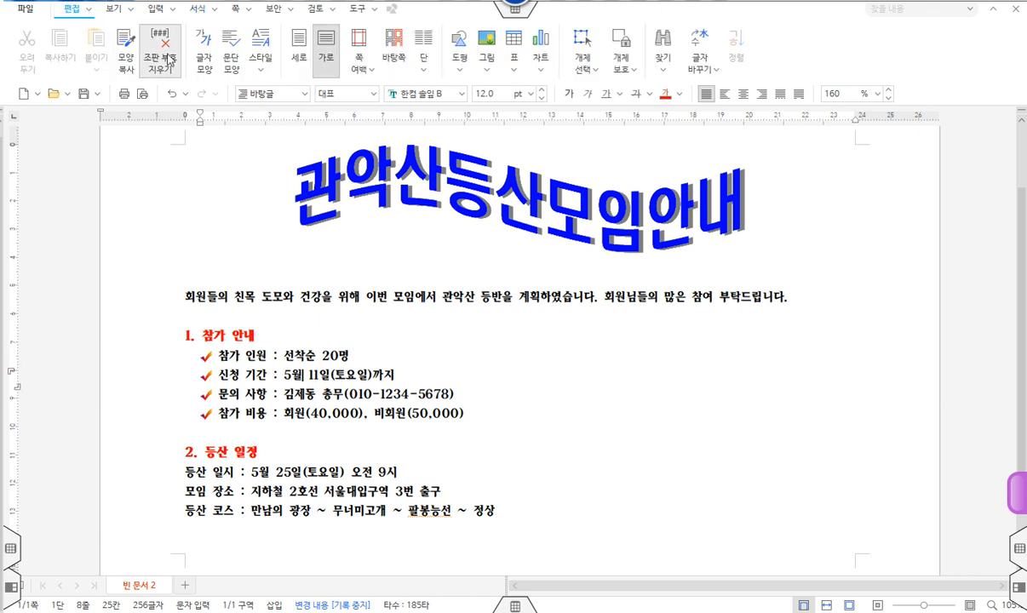
left_click(129, 49)
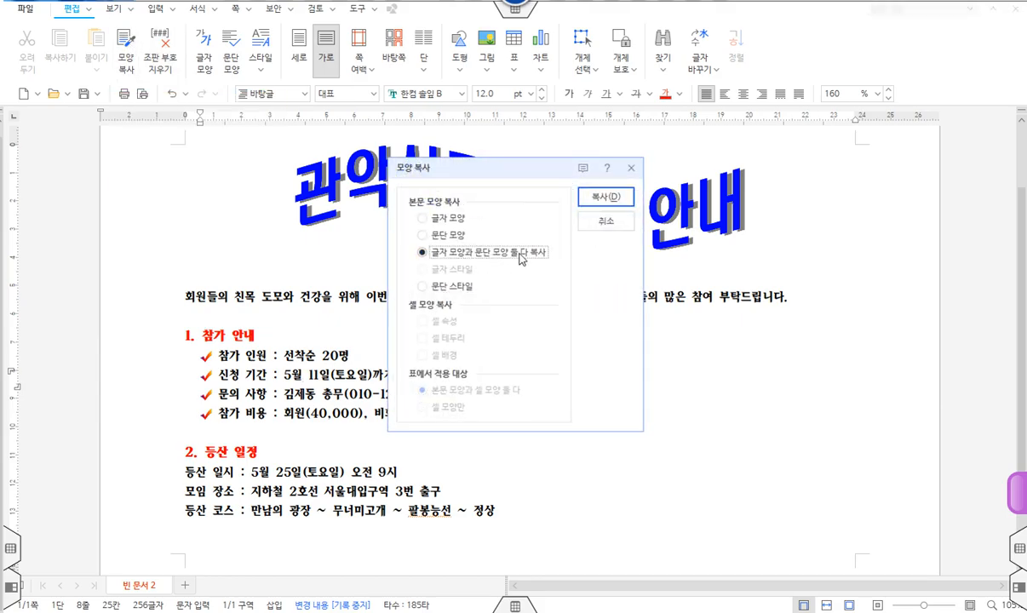
left_click(605, 199)
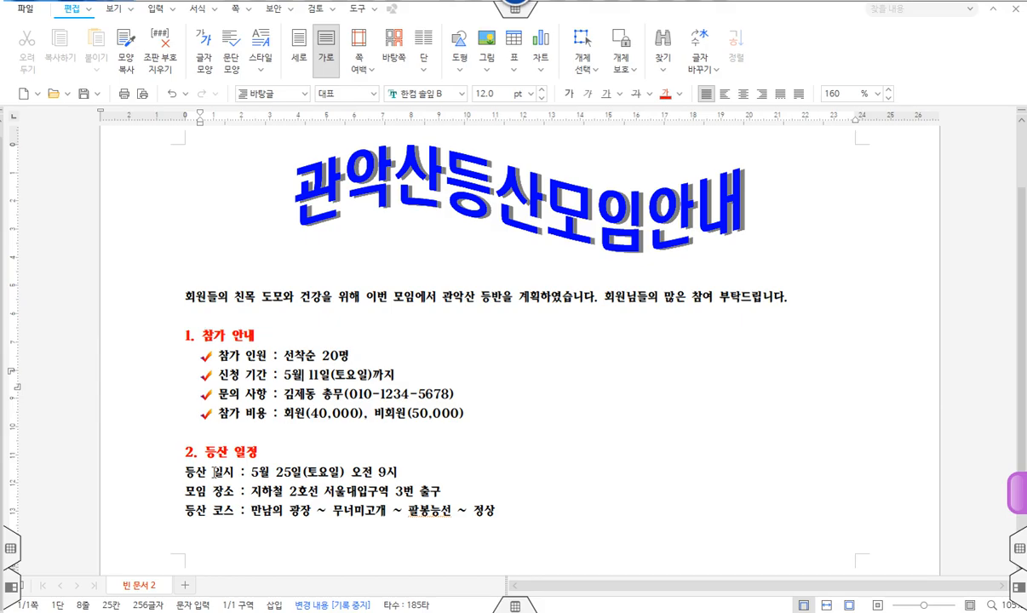
left_click_drag(183, 472, 508, 511)
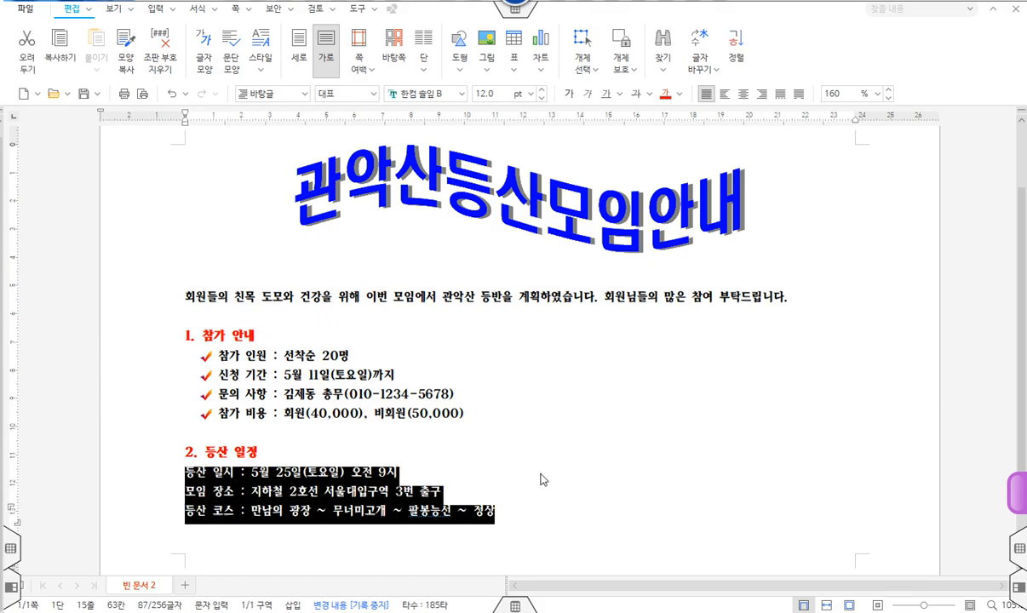
left_click(126, 50)
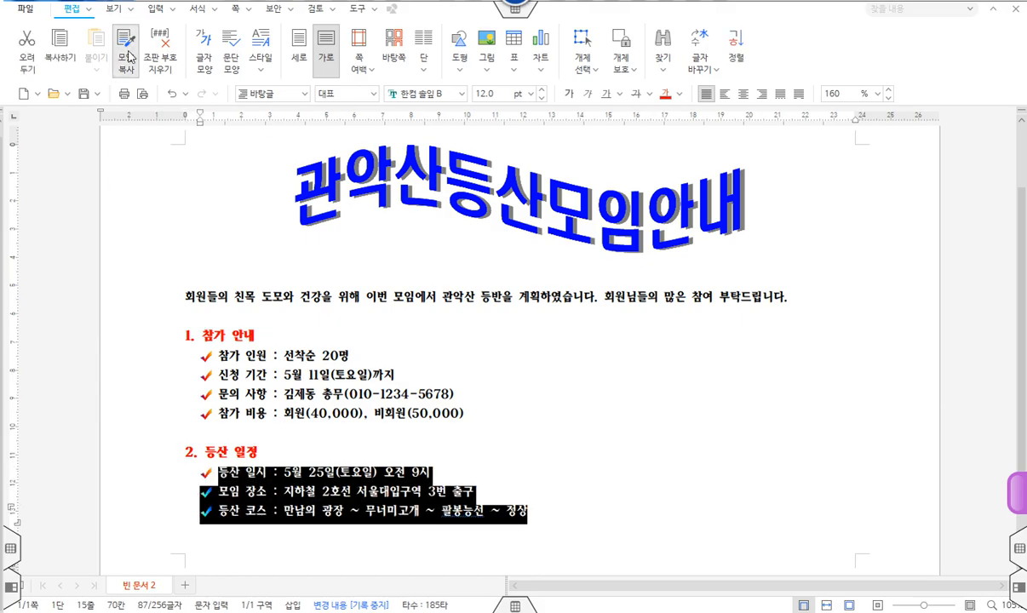
left_click(499, 440)
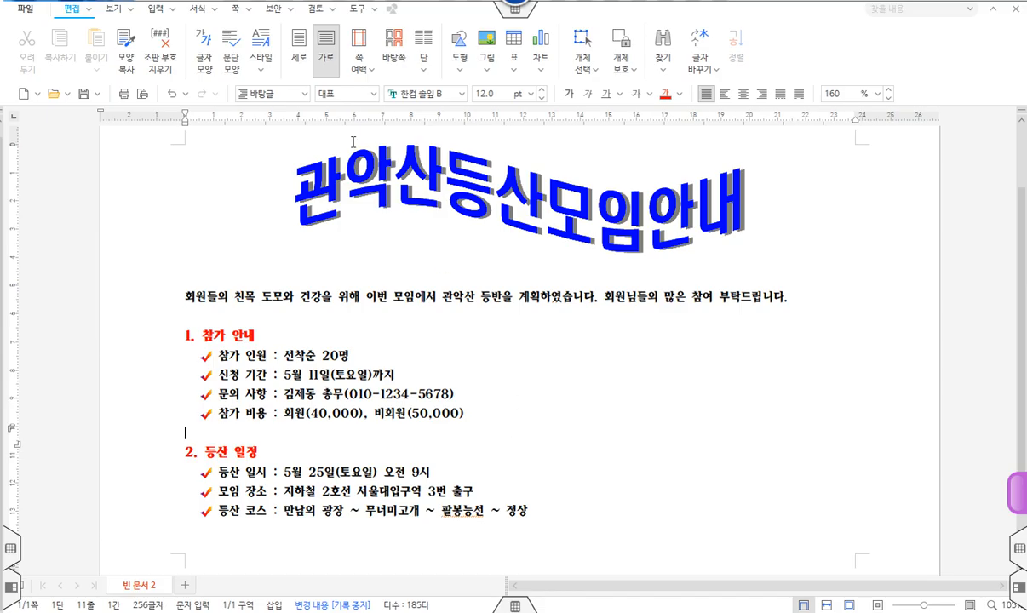
Set a solid black 0.1 mm page border on all four sides in the 쪽 테두리/배경 settings
left_click(236, 9)
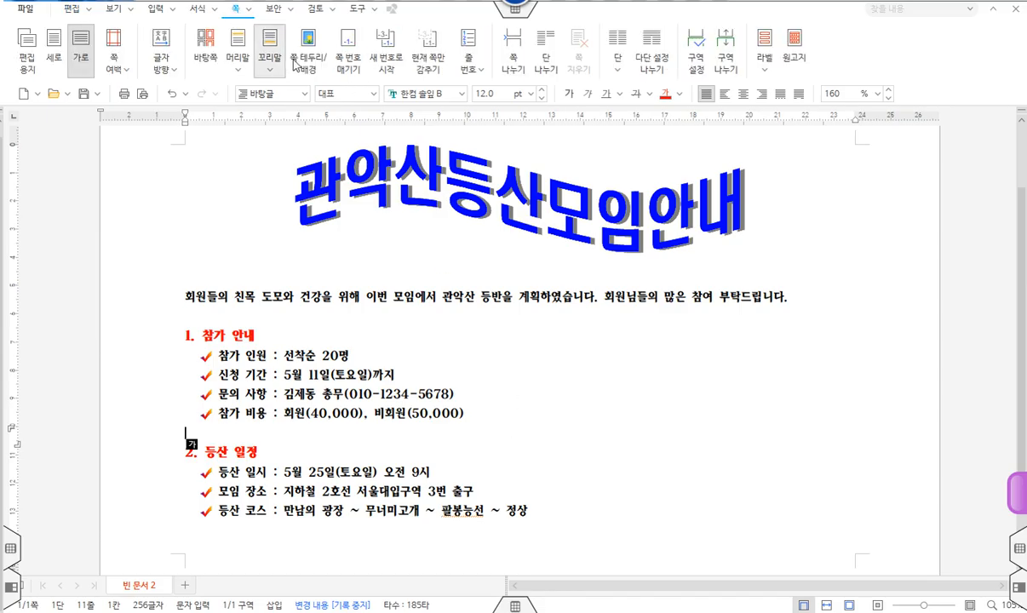
left_click(309, 55)
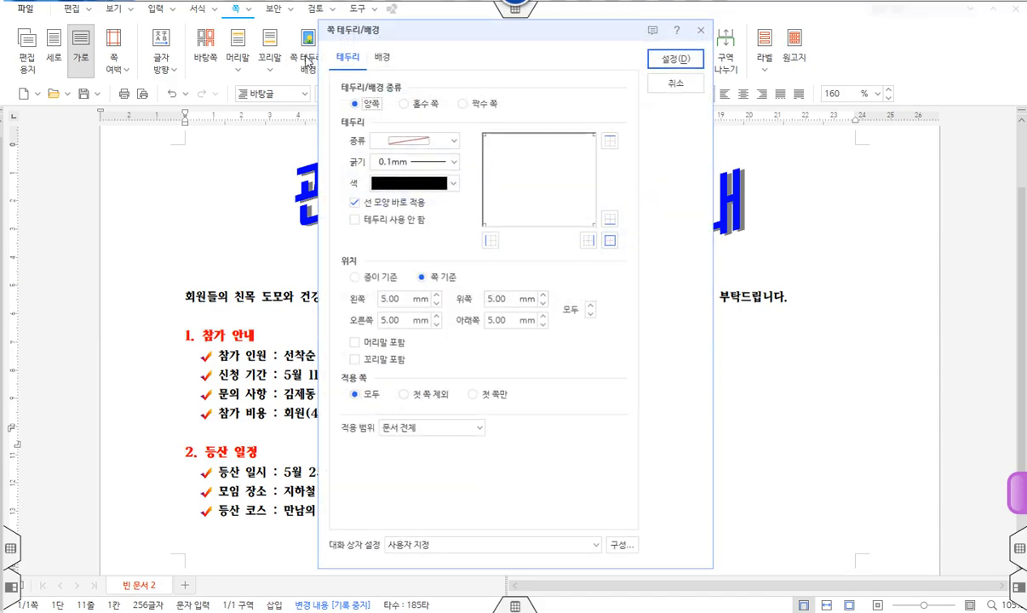
left_click(407, 141)
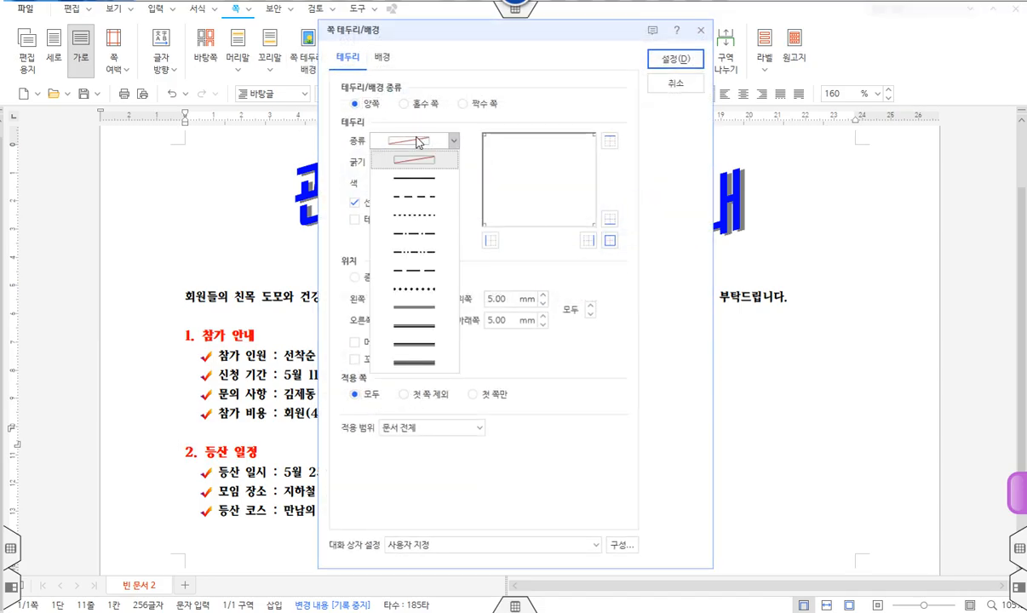
left_click(424, 180)
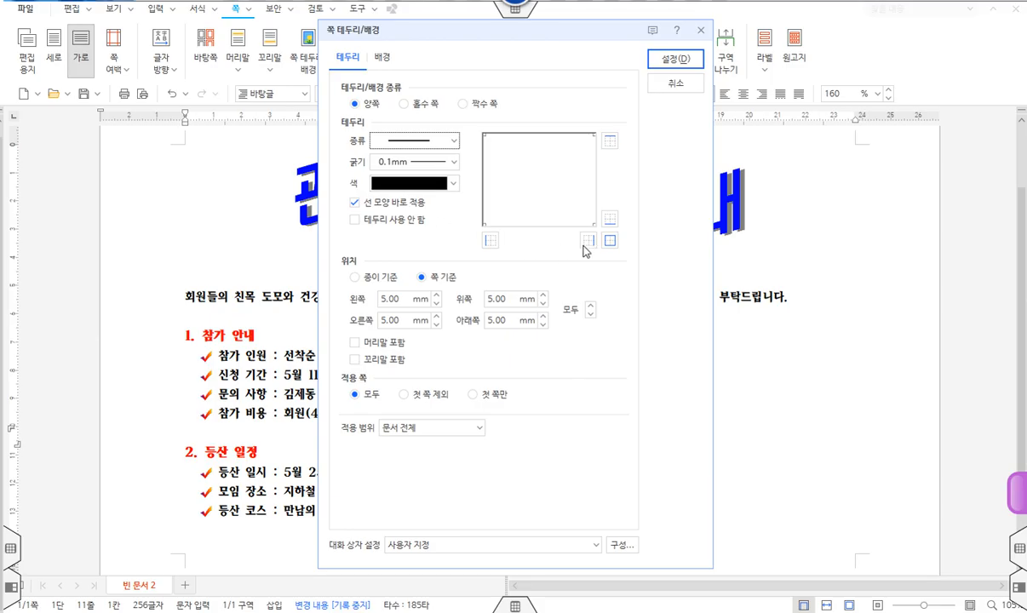
left_click(609, 241)
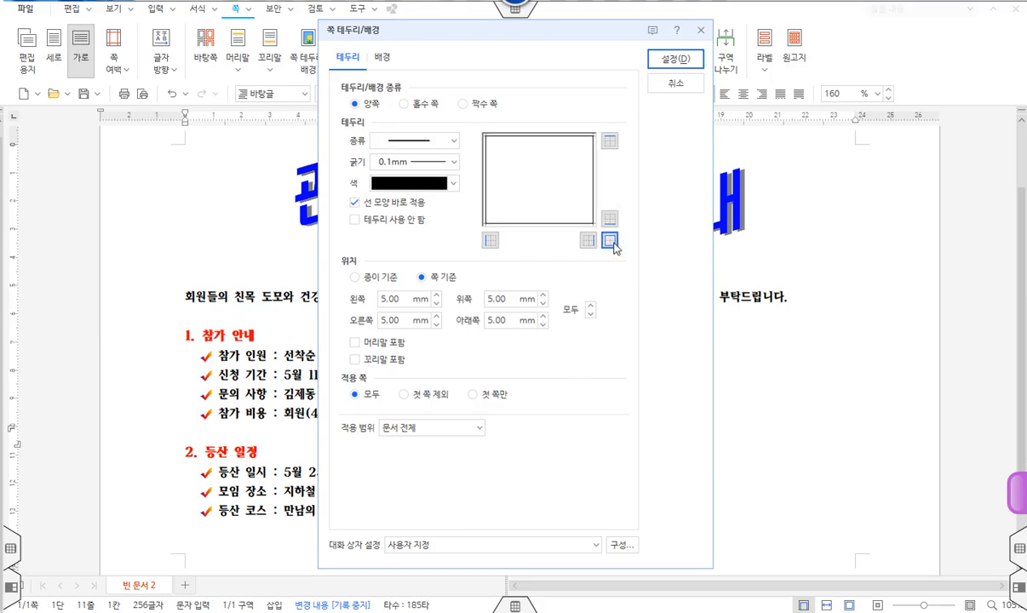
Fill the page background with solid yellow and apply the border and background settings
left_click(379, 57)
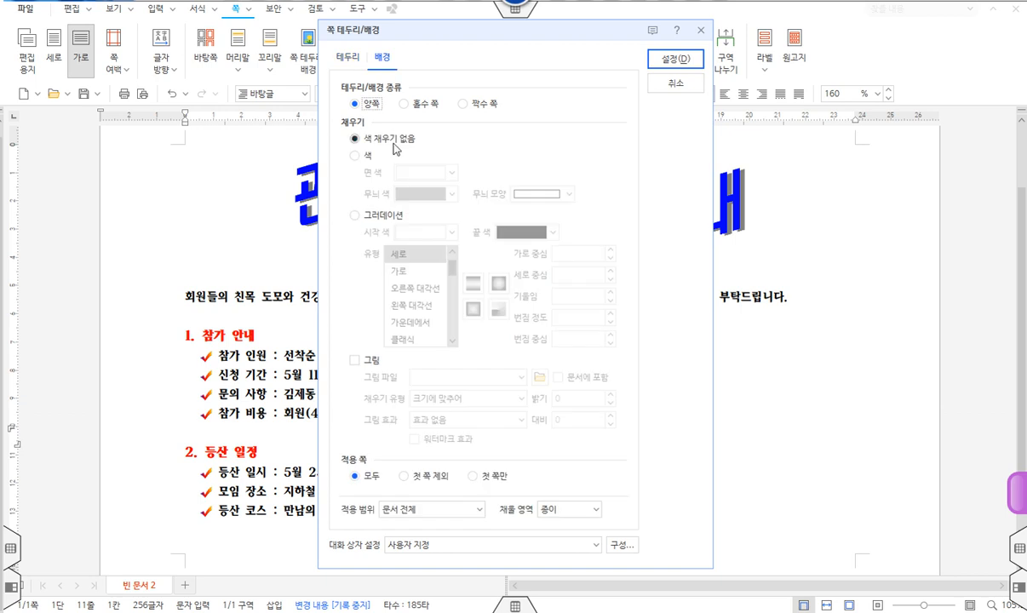
left_click(365, 153)
left_click(422, 173)
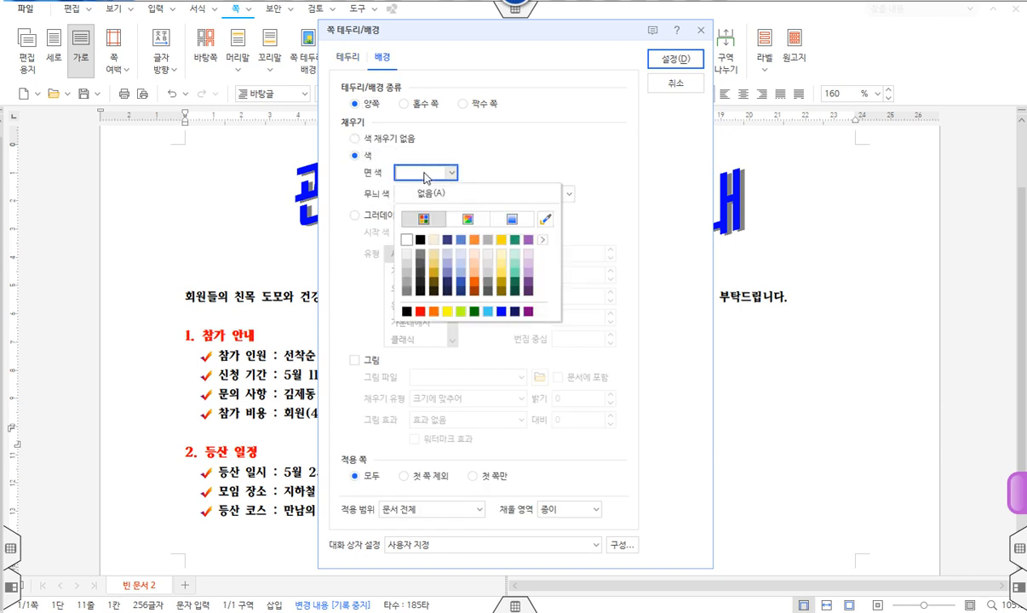
left_click(447, 311)
left_click(666, 59)
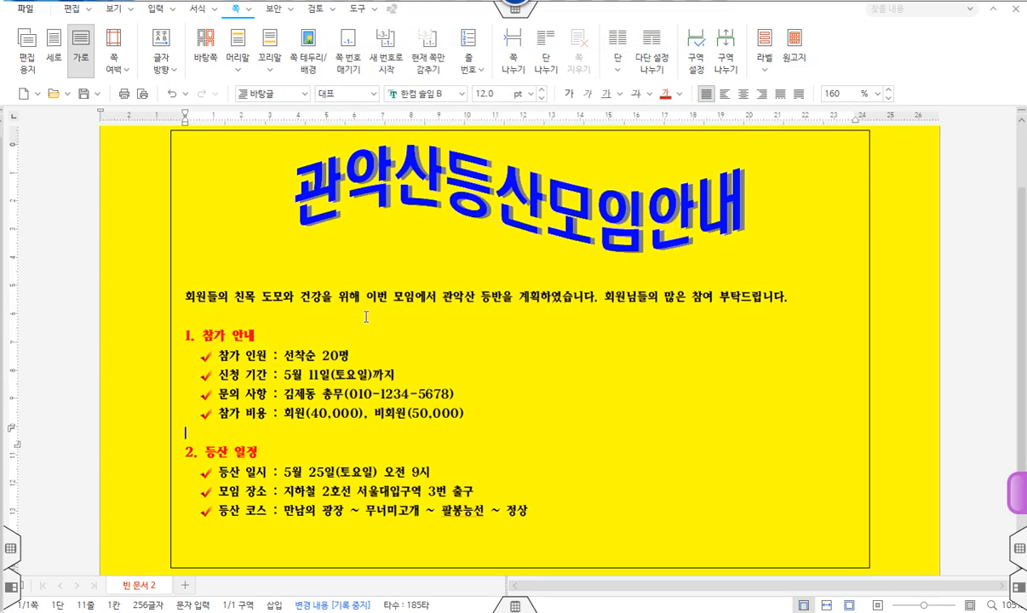
scroll(368, 317, "up", 2)
scroll(369, 317, "down", 3)
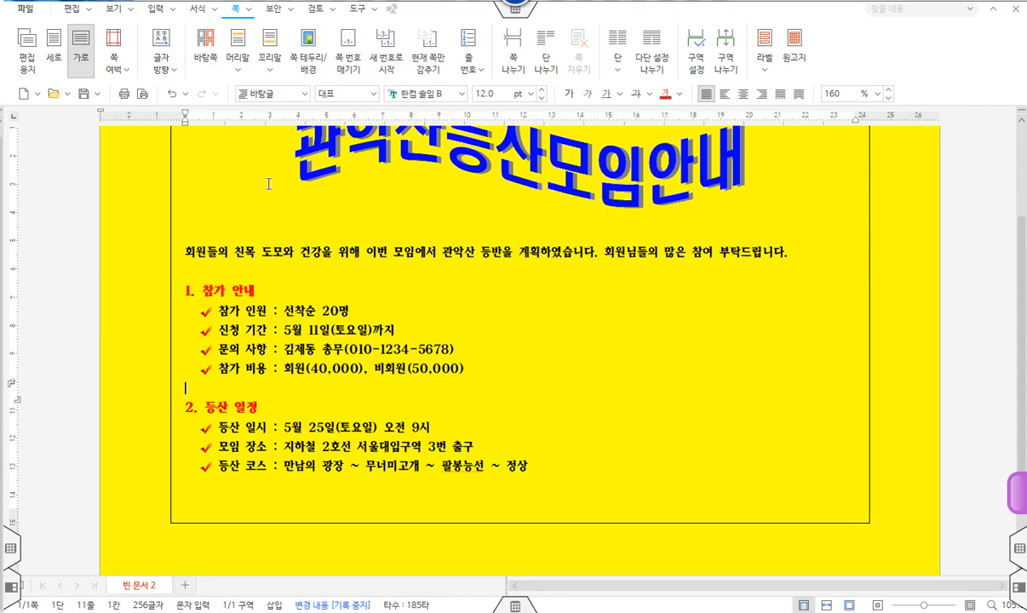
scroll(244, 202, "up", 3)
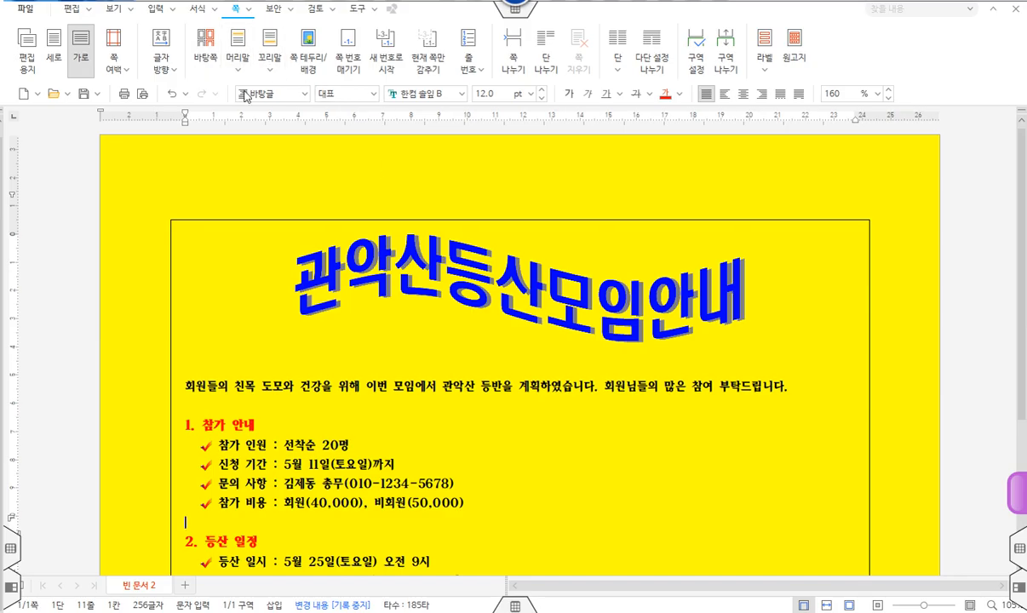
Change the page background's fill area (채울 영역) to 쪽
left_click(306, 47)
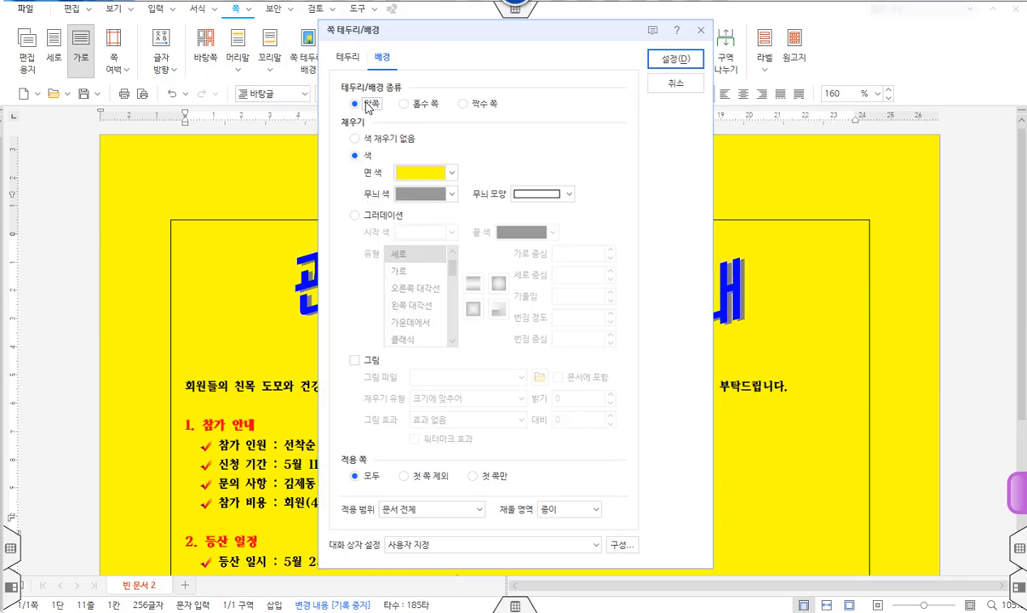
left_click(566, 508)
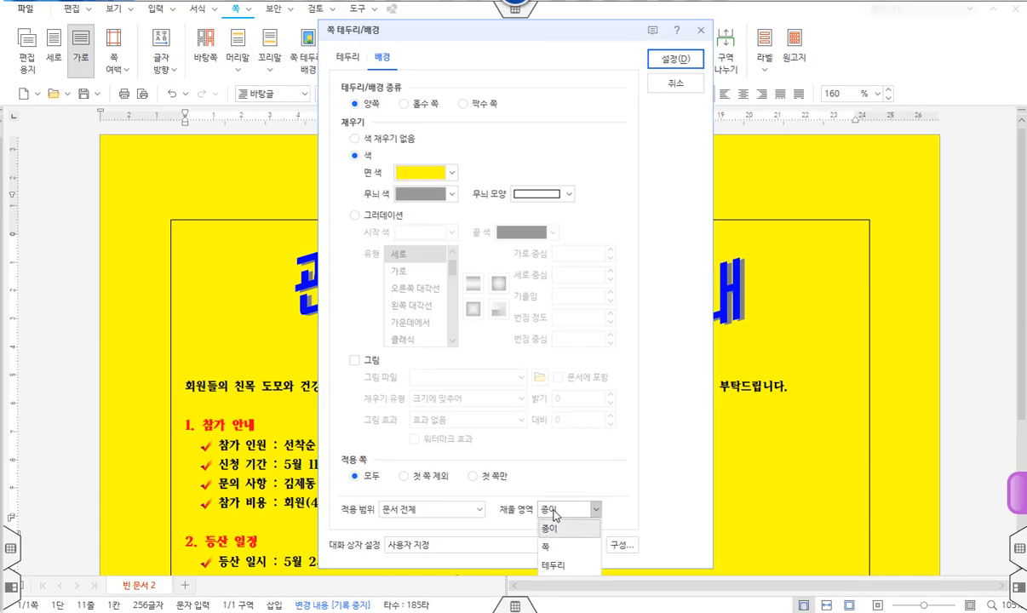
left_click(560, 547)
left_click(674, 59)
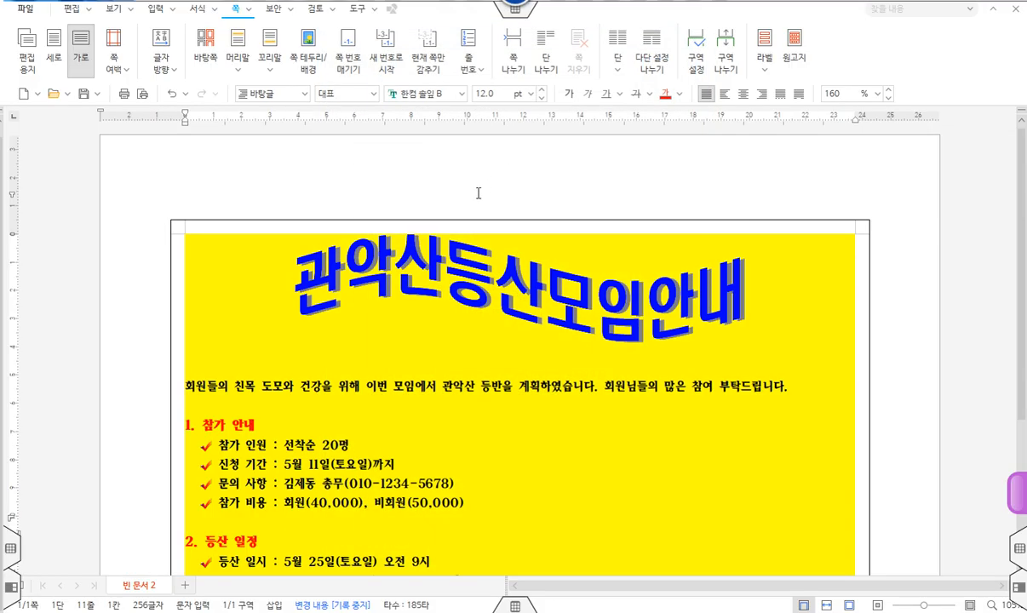
scroll(419, 277, "down", 1)
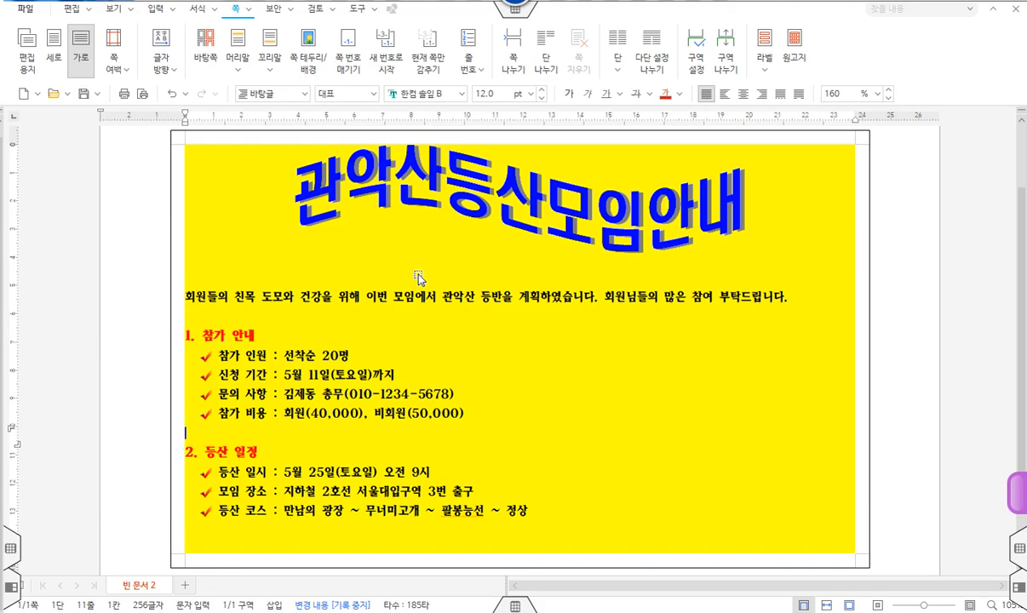
scroll(419, 277, "up", 1)
left_click_drag(174, 182, 180, 406)
mouse_move(211, 174)
left_mouse_down()
mouse_move(479, 194)
mouse_move(665, 199)
mouse_move(670, 191)
left_mouse_up()
key("Escape")
Reduce the page border's position offsets to 1.00 mm on all four sides and apply the border settings
left_click(310, 45)
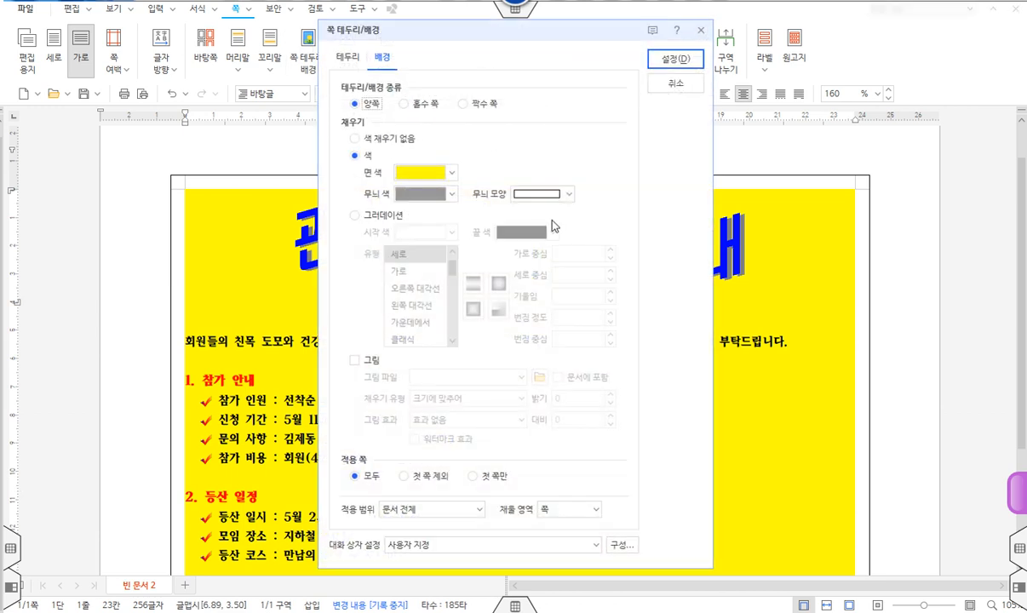
left_click(348, 58)
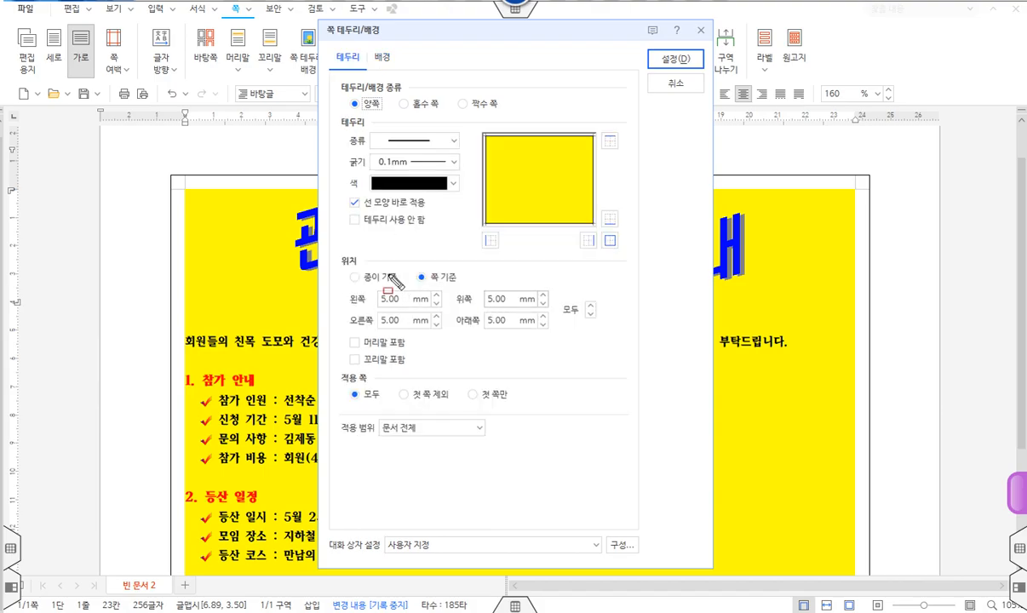
left_click_drag(340, 255, 611, 333)
left_click_drag(614, 269, 588, 302)
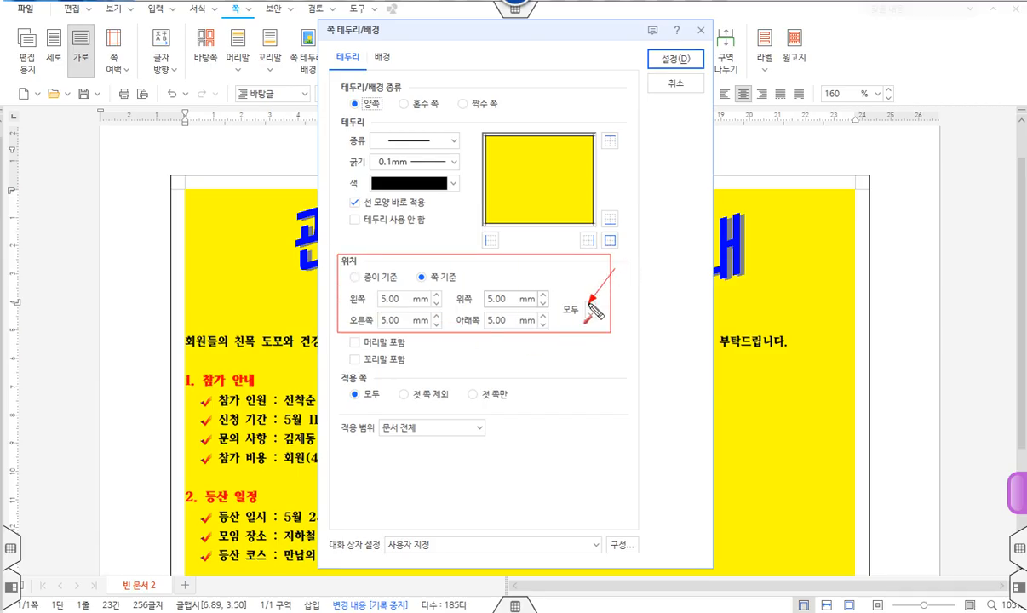
key("Escape")
left_click(590, 314)
left_click(590, 314)
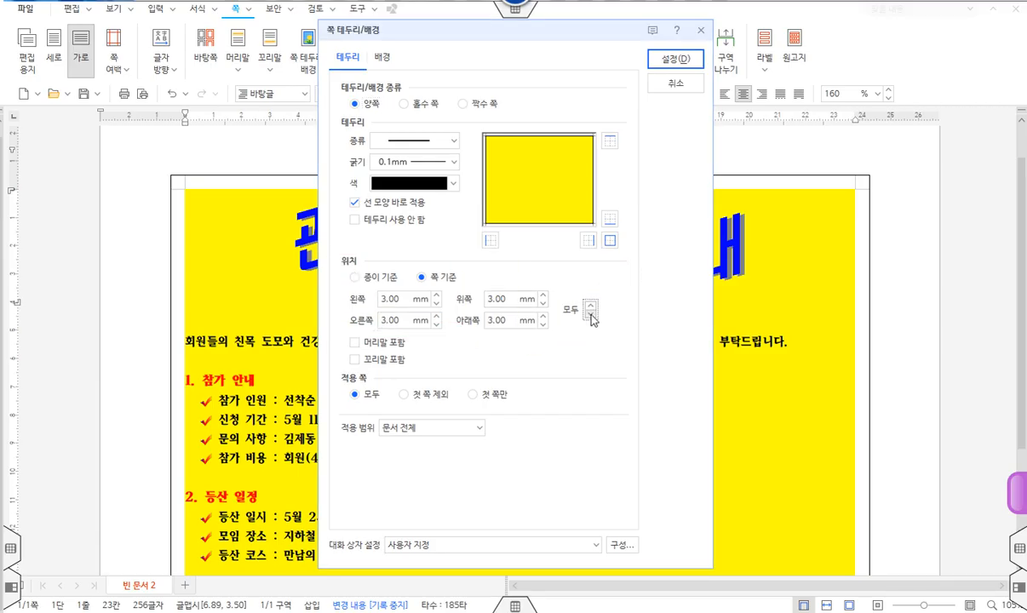
left_click(590, 315)
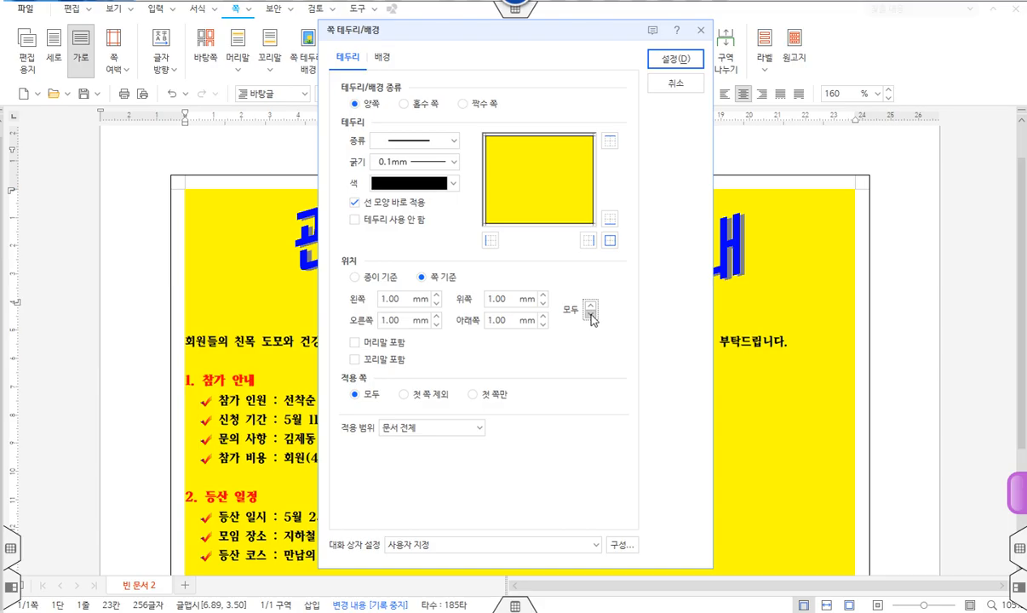
left_click(677, 60)
left_click(753, 324)
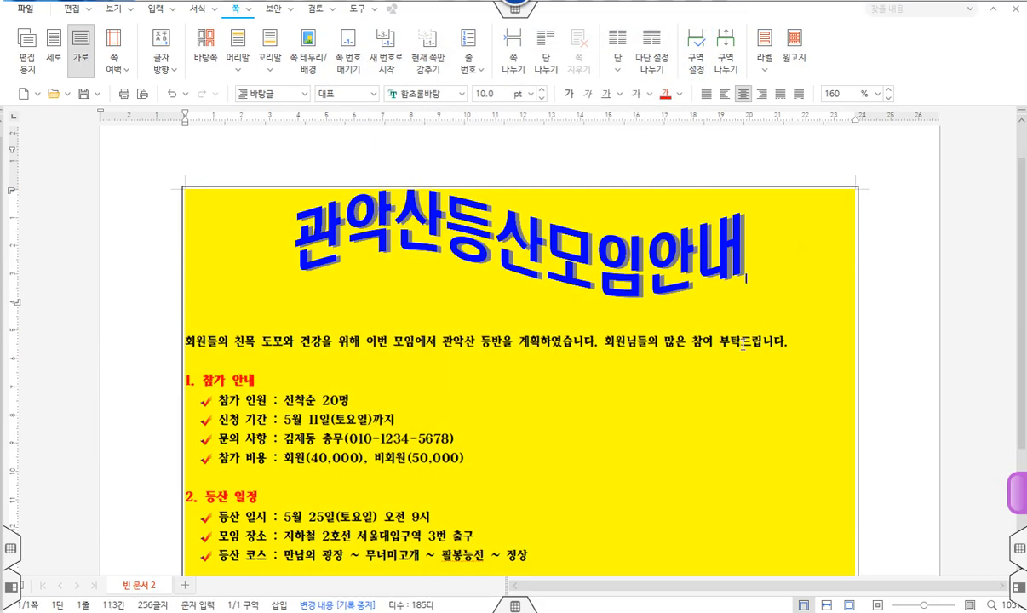
scroll(611, 349, "down", 3)
scroll(610, 349, "up", 4)
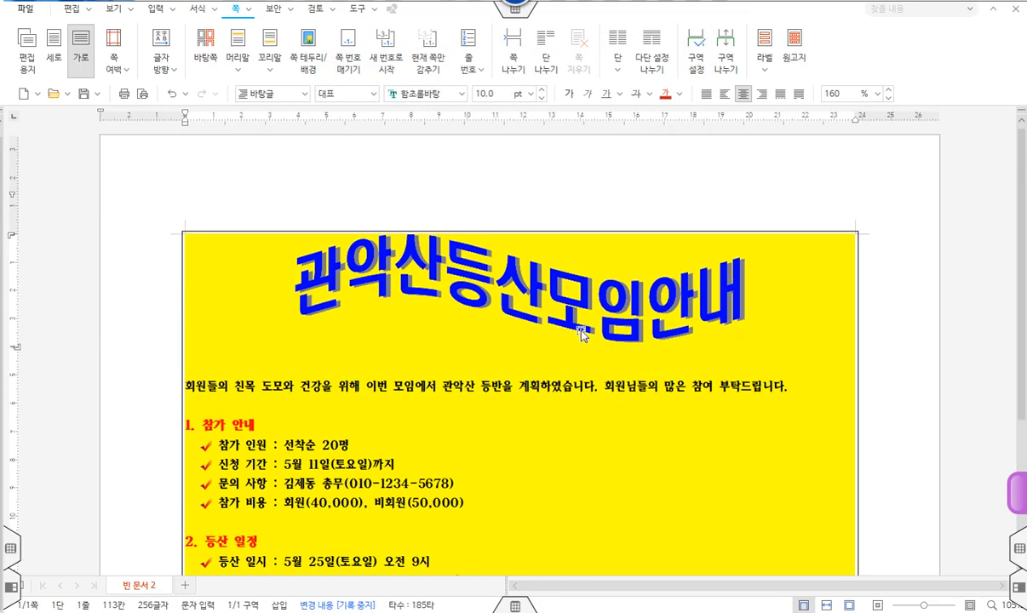
Try to change the page border's colour to red and apply the settings
left_click(308, 57)
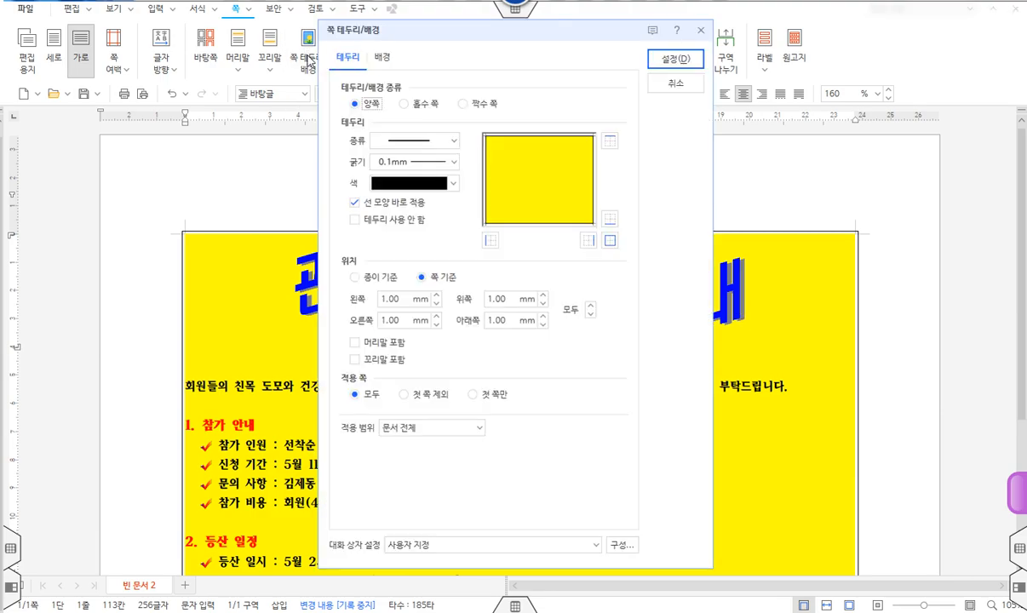
left_click(453, 183)
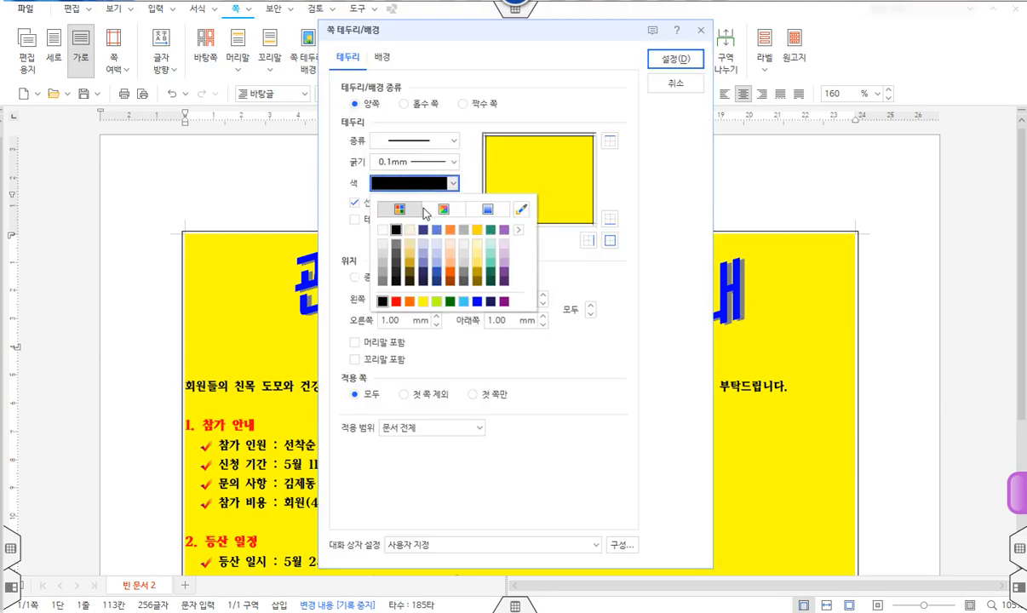
left_click(396, 301)
left_click(675, 60)
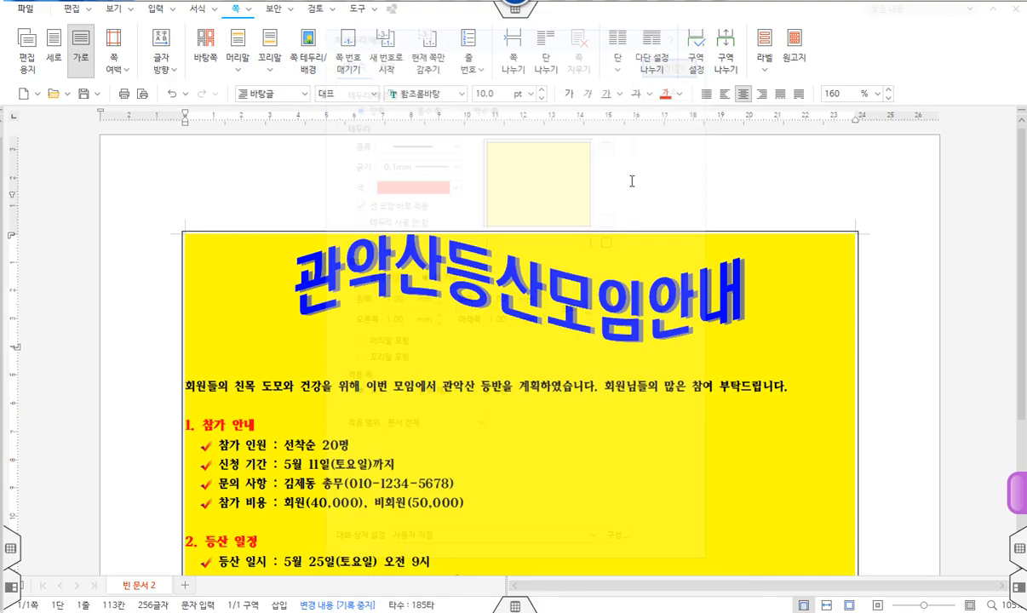
scroll(618, 191, "down", 3)
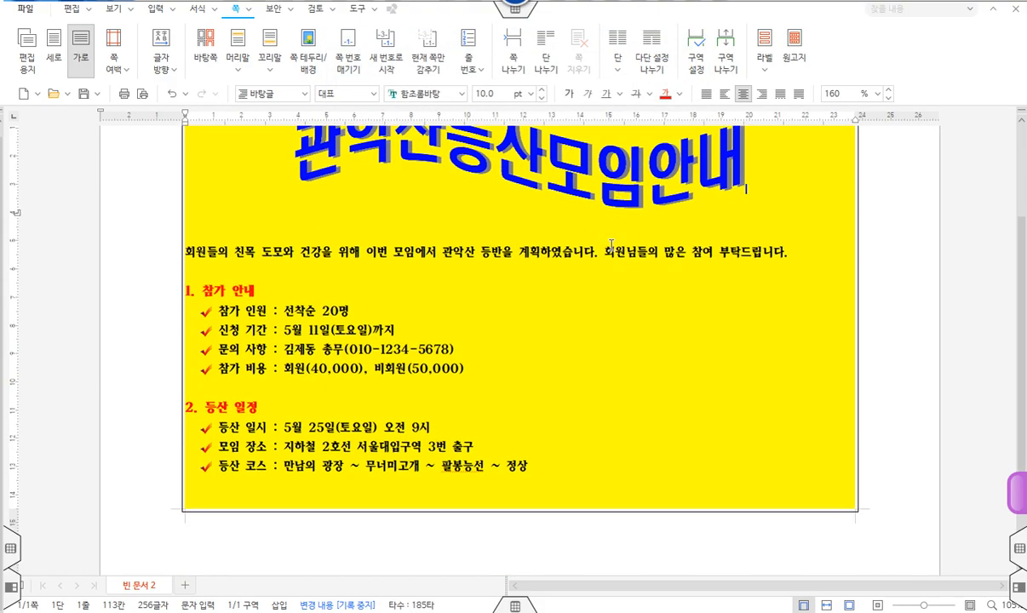
scroll(610, 244, "up", 3)
scroll(575, 232, "down", 1)
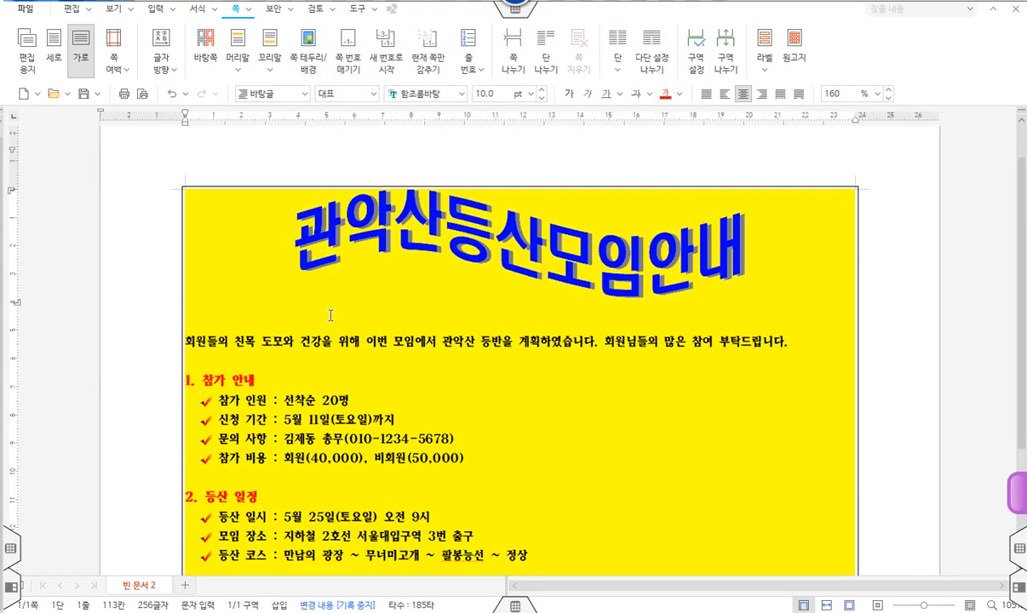
left_click_drag(182, 329, 183, 494)
left_click_drag(857, 328, 859, 470)
key("Escape")
left_click(514, 467)
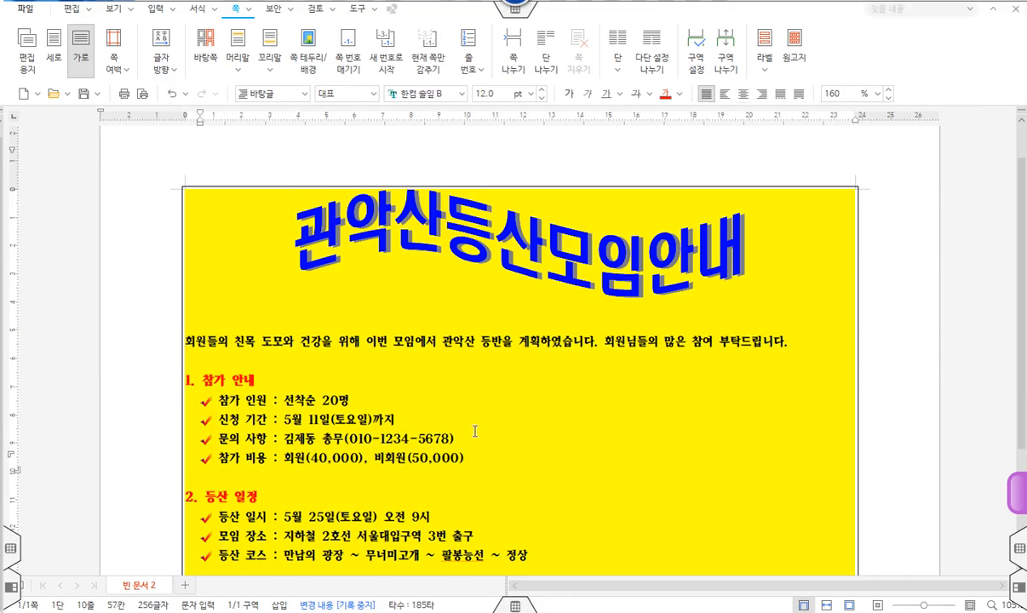
Try to set the paragraph border spacing of the entire notice to 3.00 mm on all four sides
left_click_drag(527, 555, 125, 236)
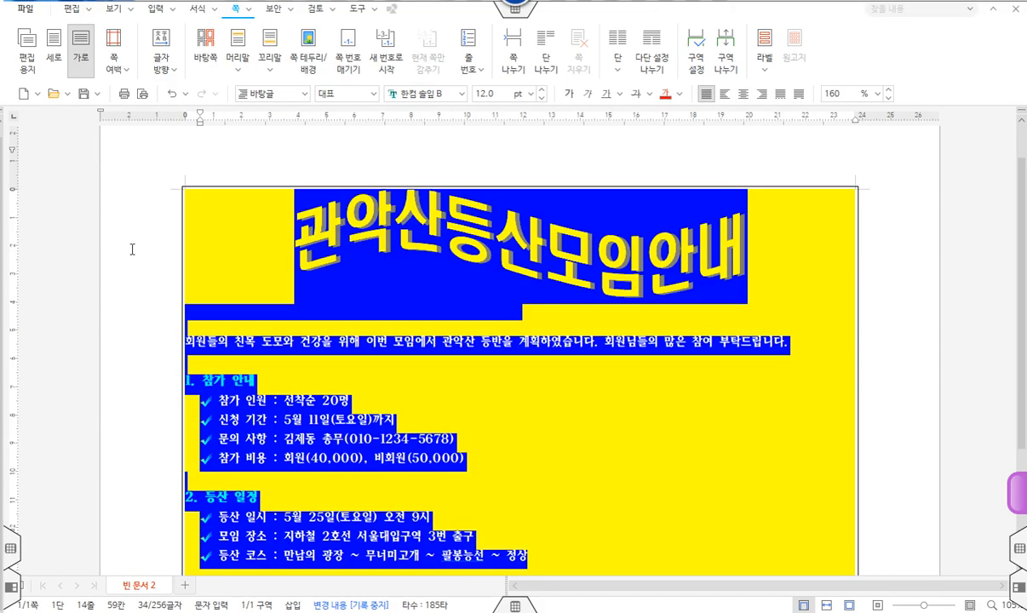
left_click(481, 507)
left_click_drag(527, 555, 261, 233)
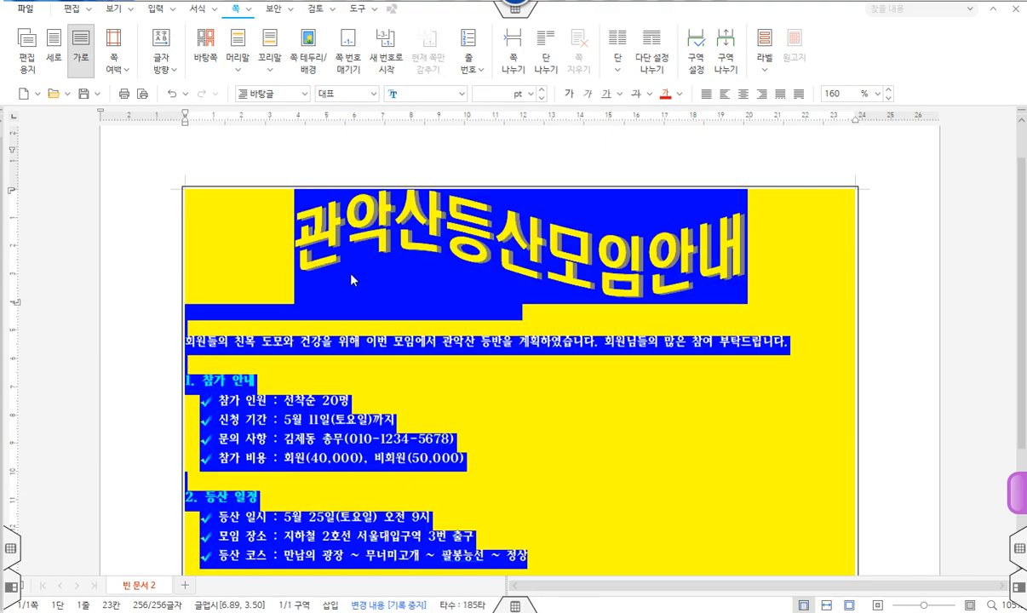
left_click(155, 10)
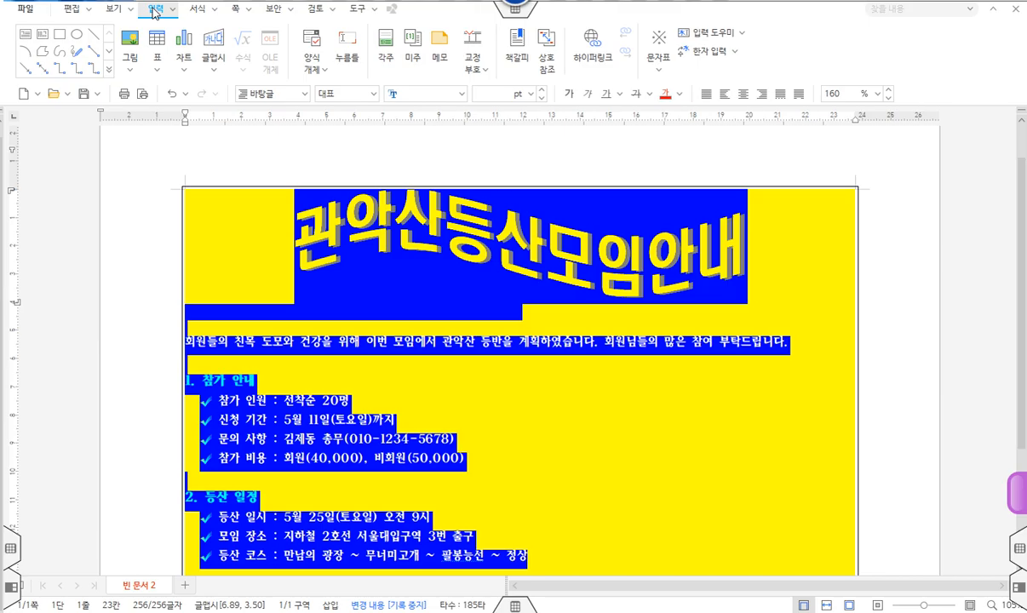
left_click(201, 12)
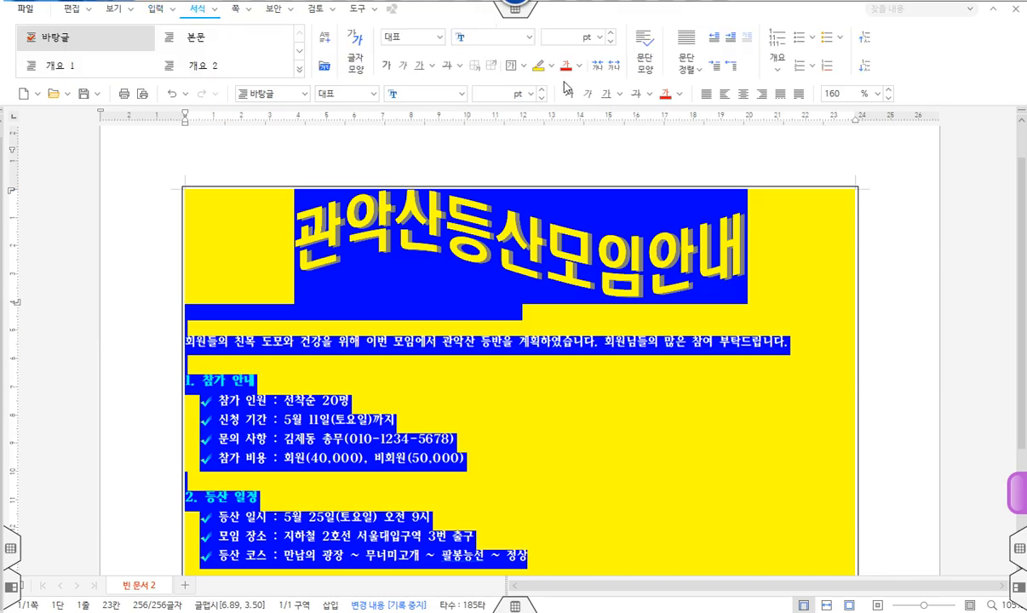
left_click(652, 51)
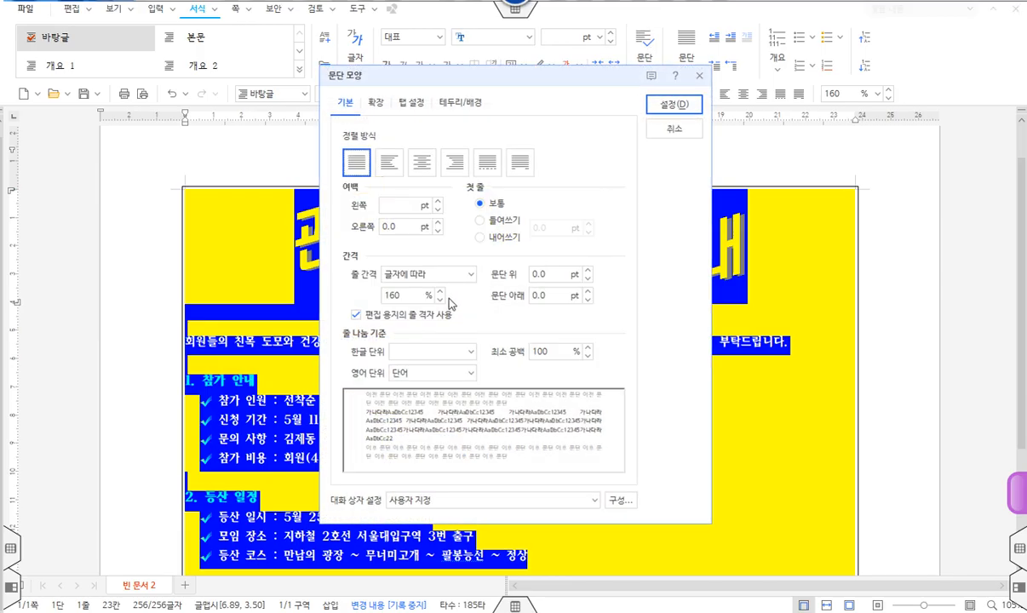
left_click(377, 103)
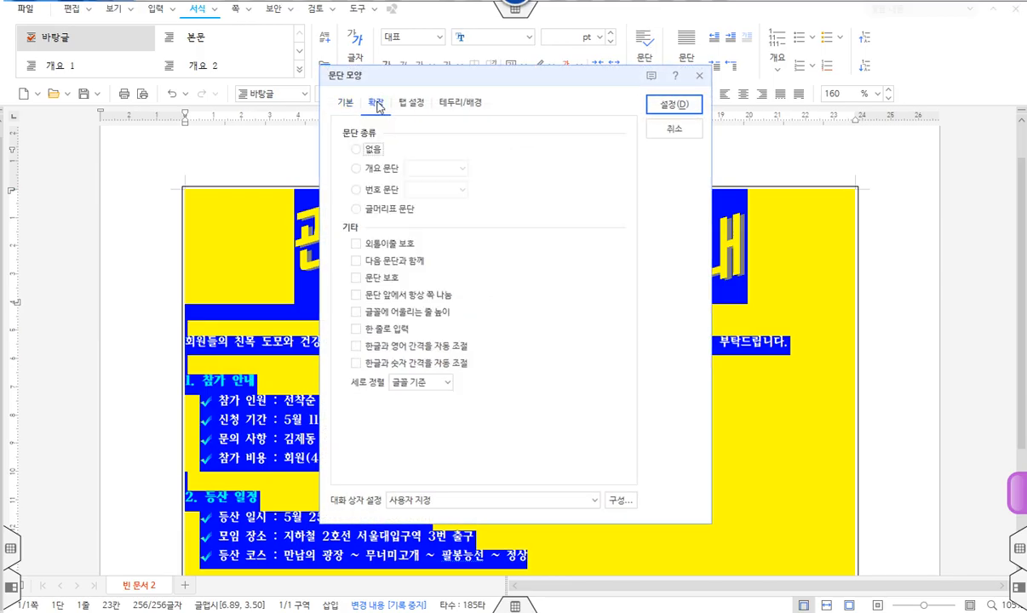
left_click(394, 102)
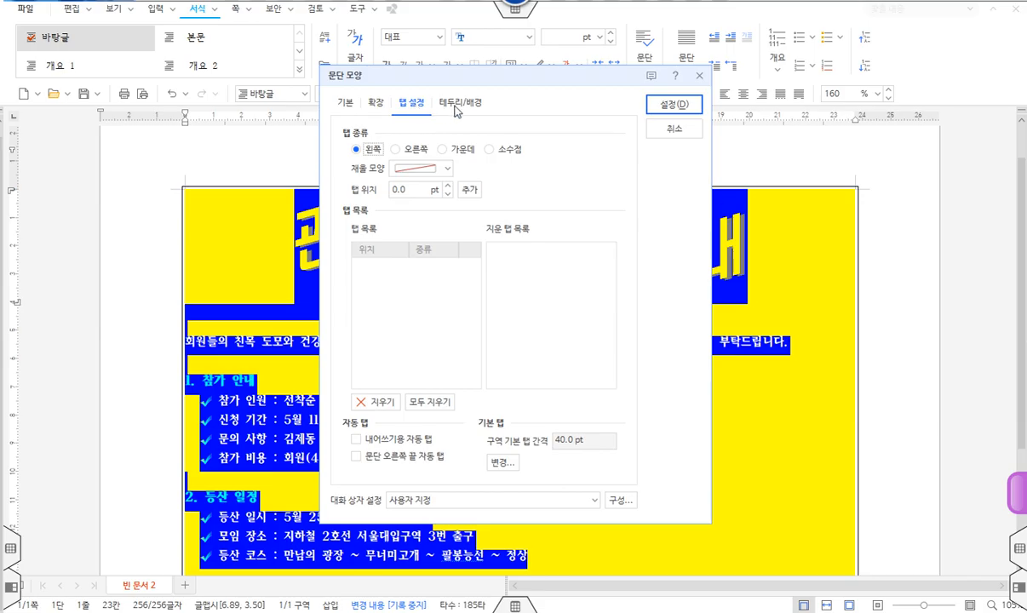
left_click(456, 109)
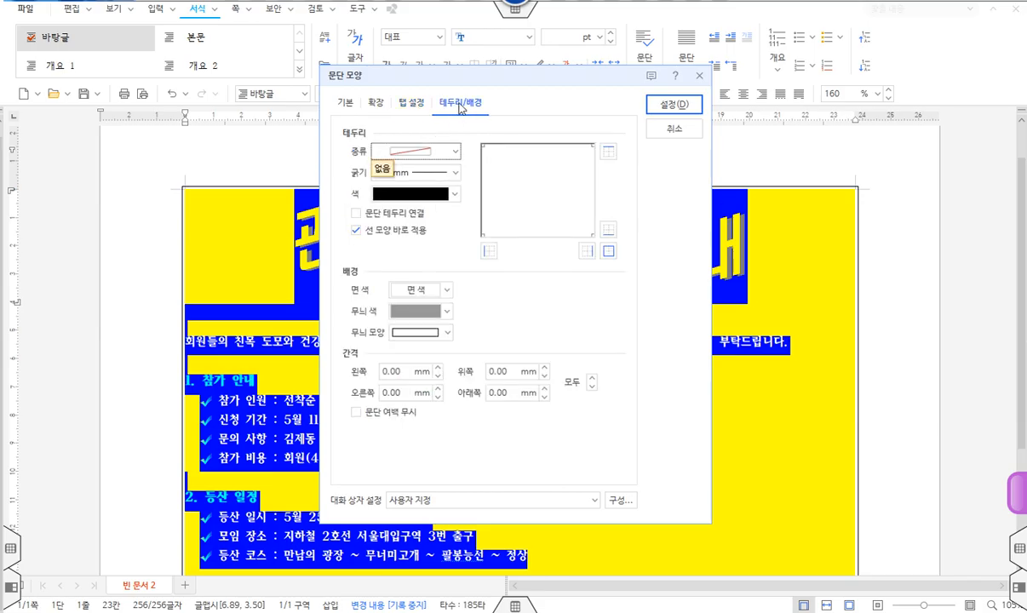
left_click(592, 378)
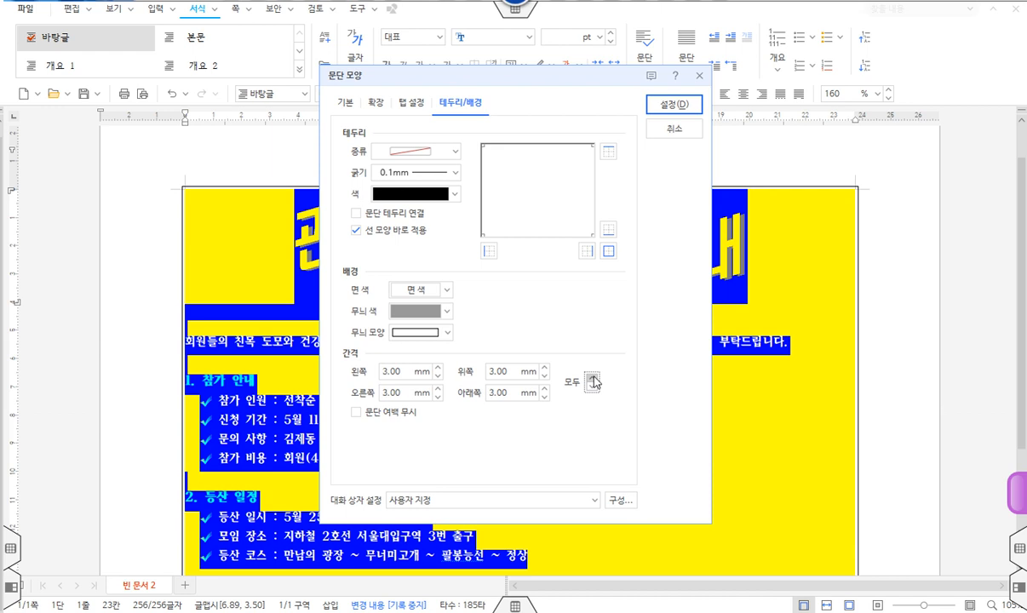
left_click(669, 106)
left_click(620, 459)
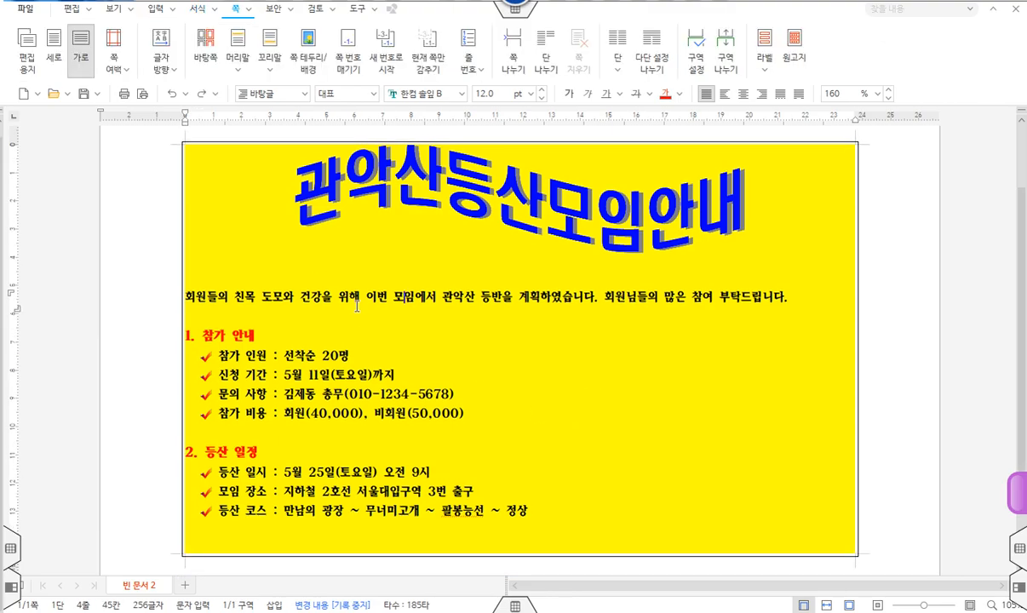
Select the whole notice, including the title, and indent all its paragraphs about 9 mm from the left page margin
left_click_drag(552, 509, 184, 199)
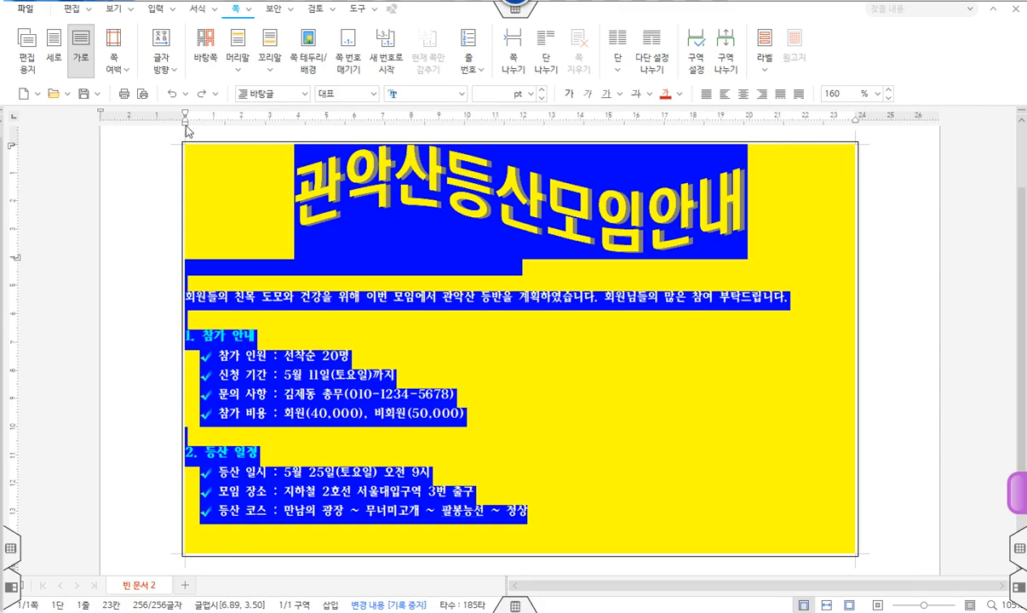
mouse_move(185, 128)
left_mouse_down()
mouse_move(175, 128)
mouse_move(211, 128)
left_mouse_up()
left_click(338, 352)
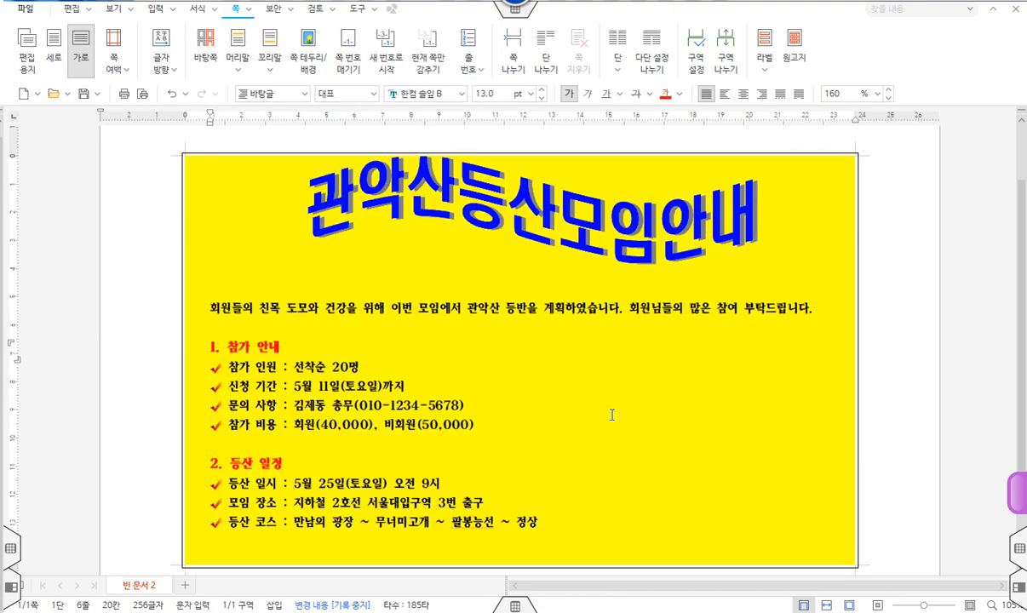
Add a blank line after the WordArt title and move the title down, just above the introductory sentence
left_click(413, 178)
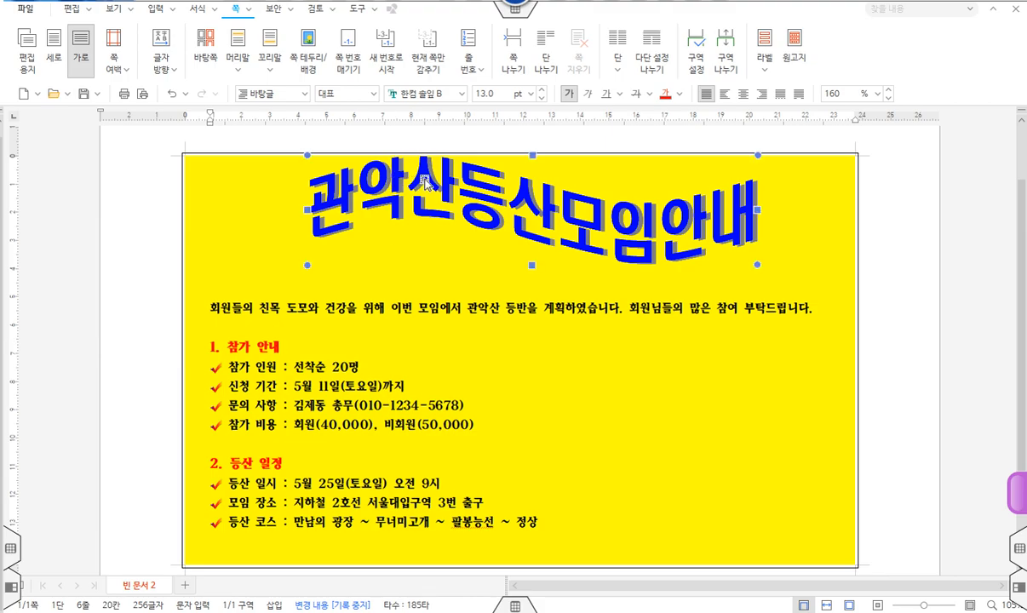
left_click(776, 255)
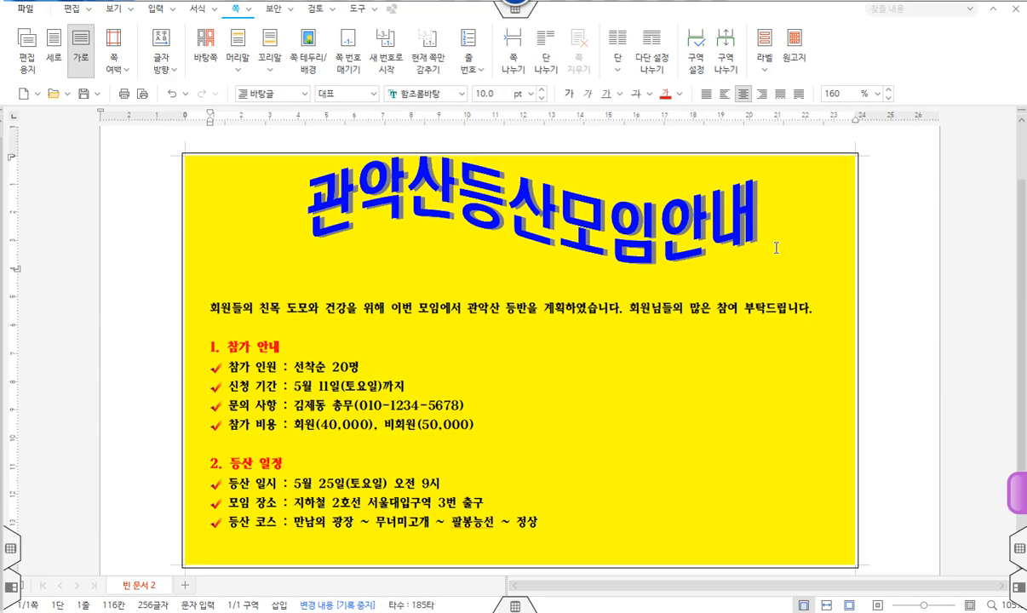
key("Return")
left_click(551, 201)
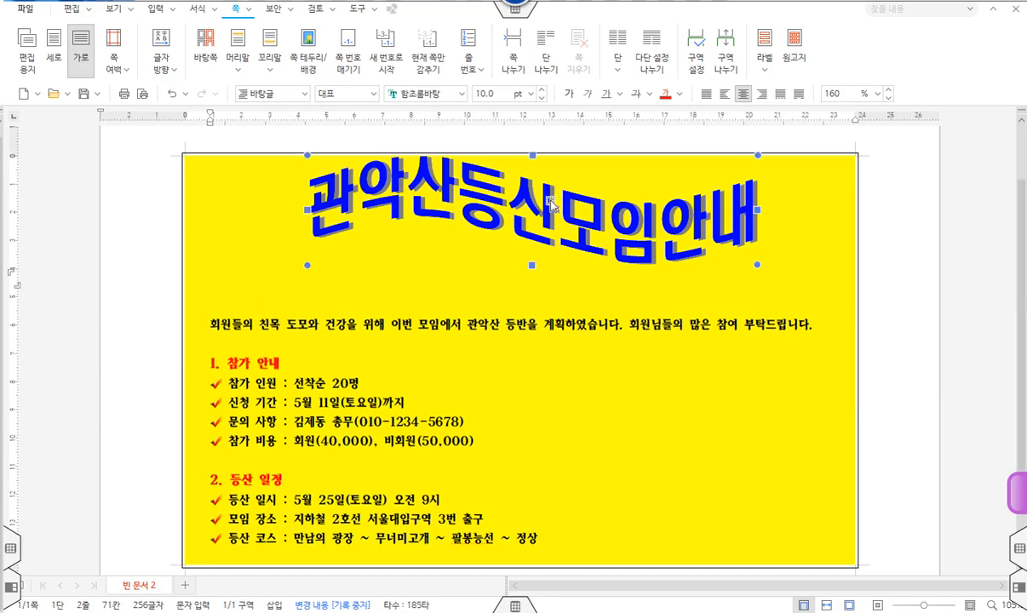
left_click_drag(551, 202, 559, 290)
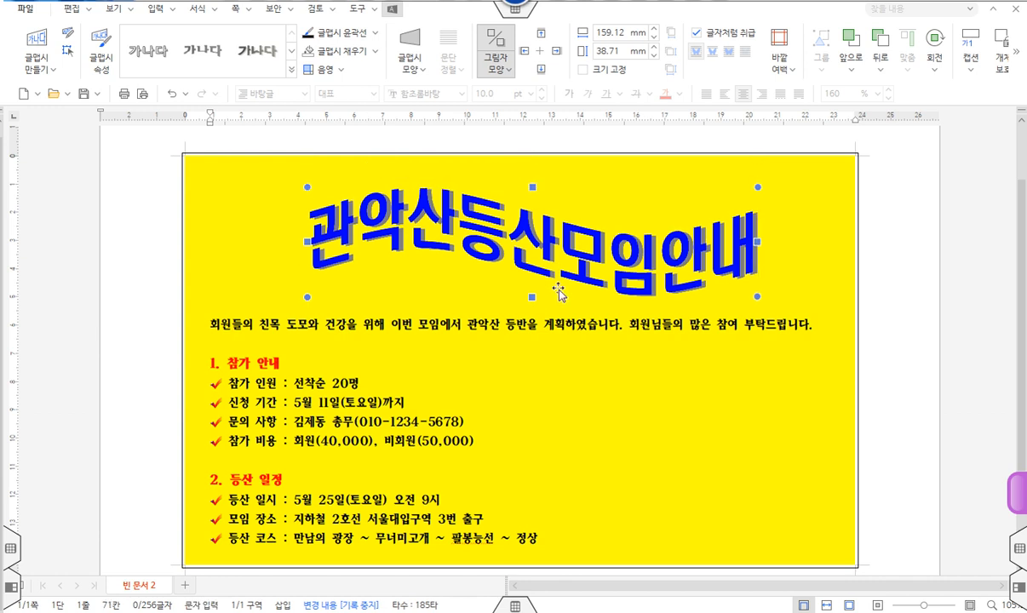
left_click(719, 317)
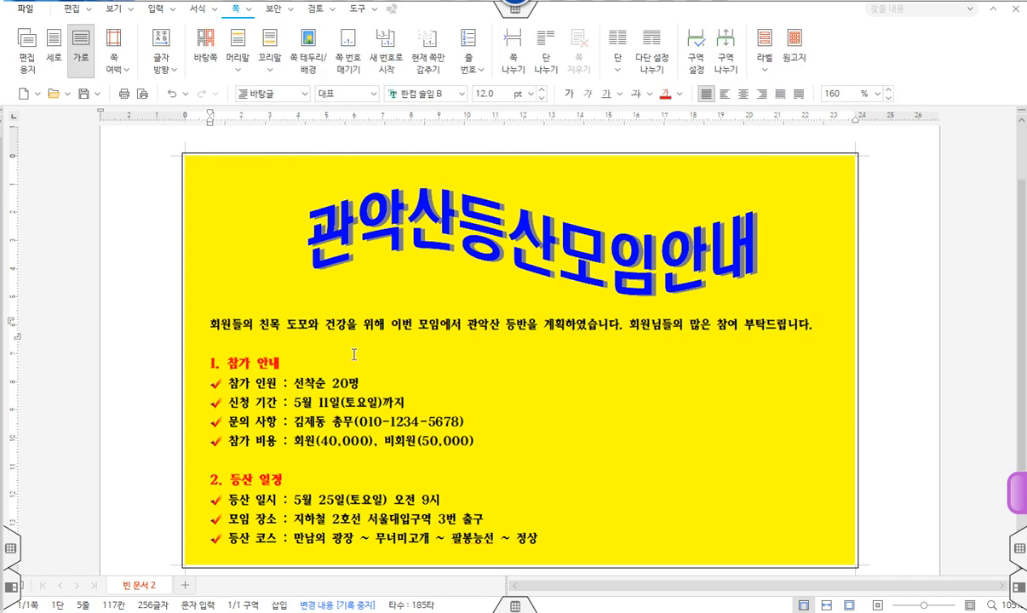